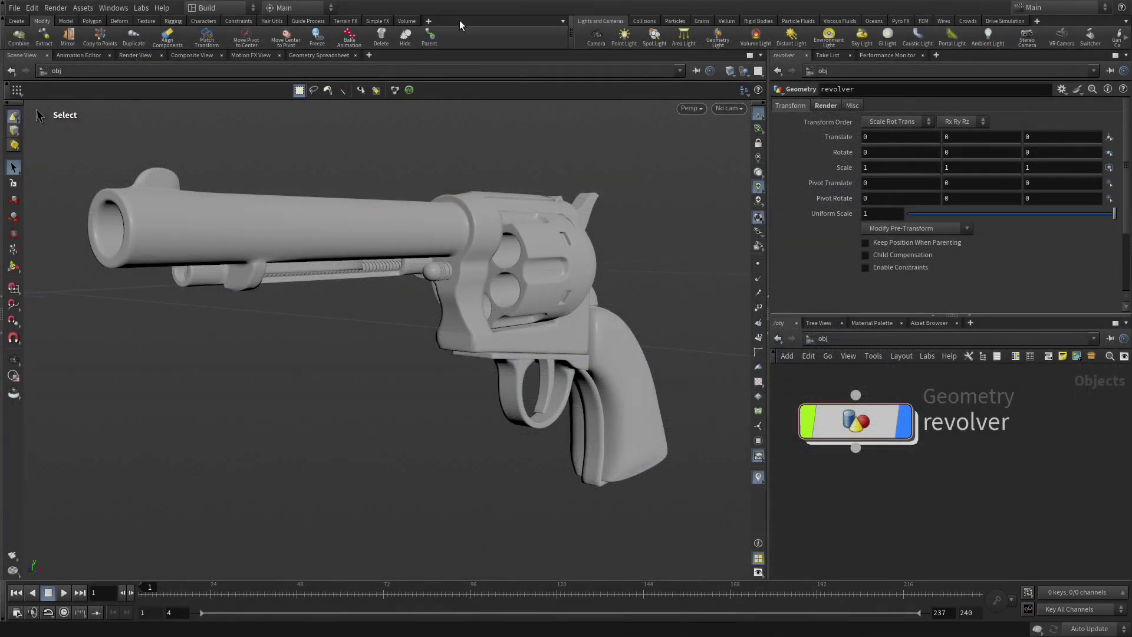
# - Dive into the revolver Geometry node to view its SOP modeling network
pyautogui.doubleClick(855, 422)
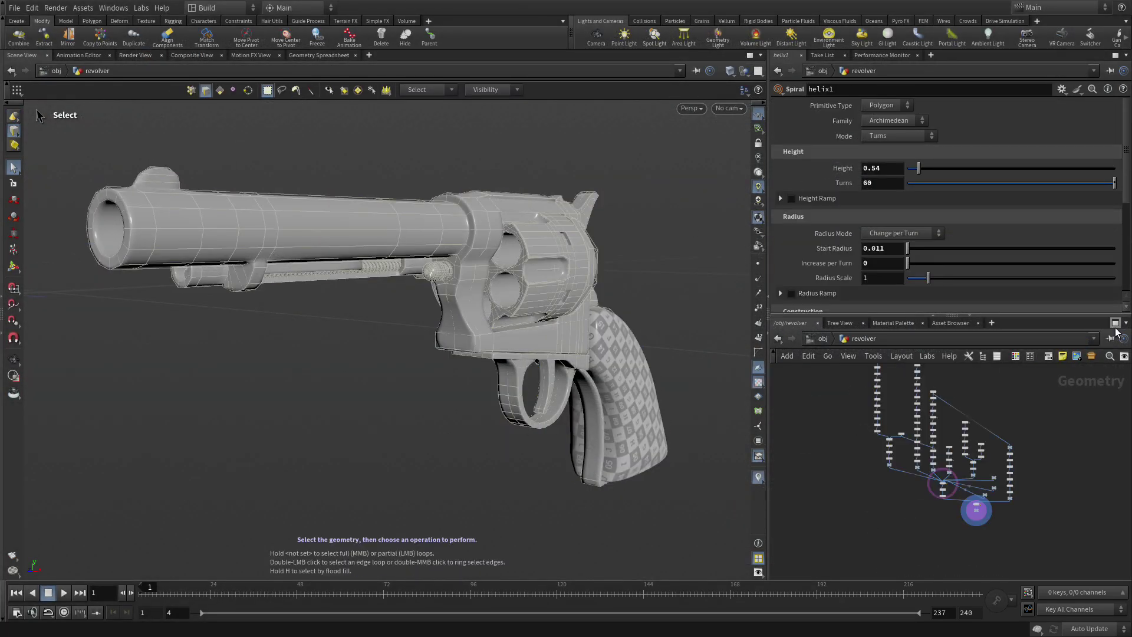
# - Maximize the network pane and hide the input chains of the six part output nodes
pyautogui.click(1115, 324)
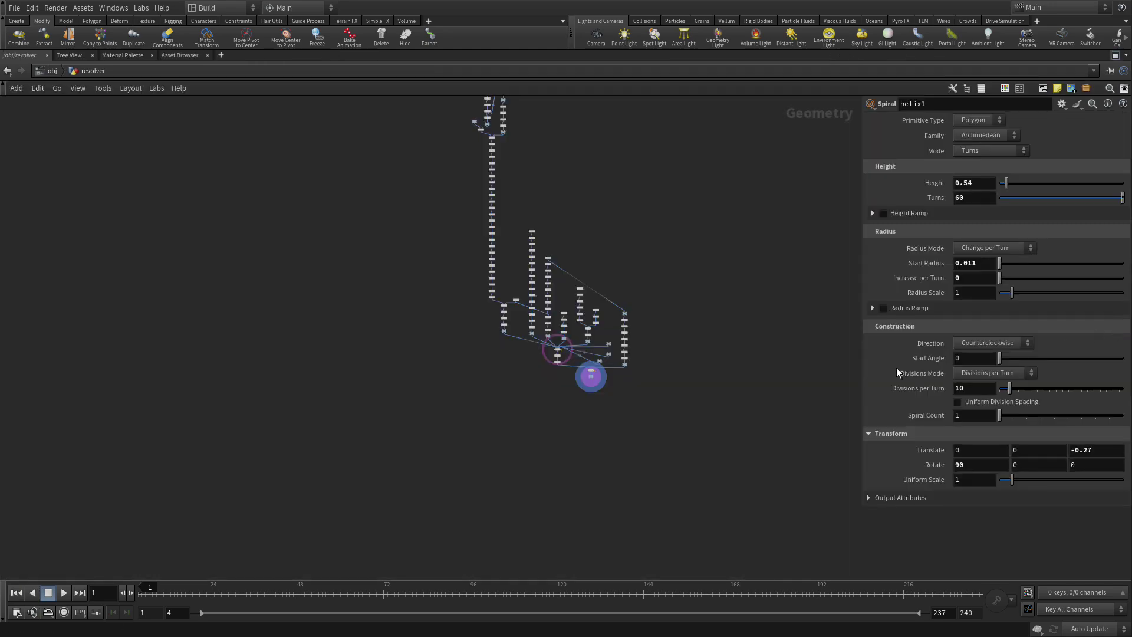
pyautogui.press('h')
pyautogui.moveTo(732, 293); pyautogui.dragTo(837, 301, button='middle')
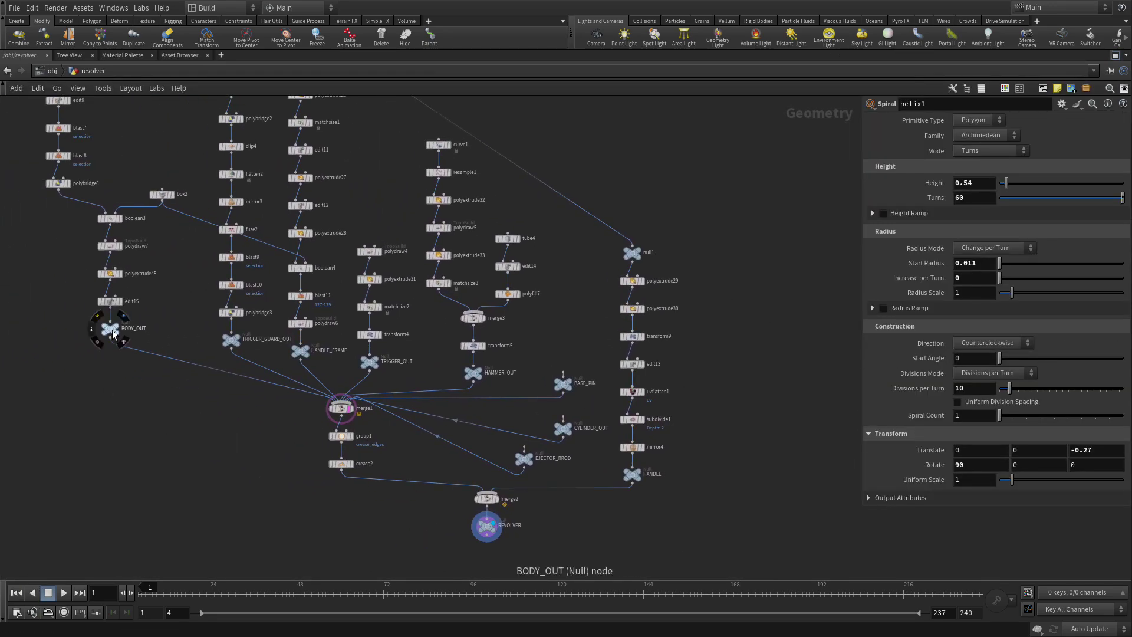
pyautogui.click(110, 329)
pyautogui.keyDown('shift'); pyautogui.click(231, 340); pyautogui.keyUp('shift')
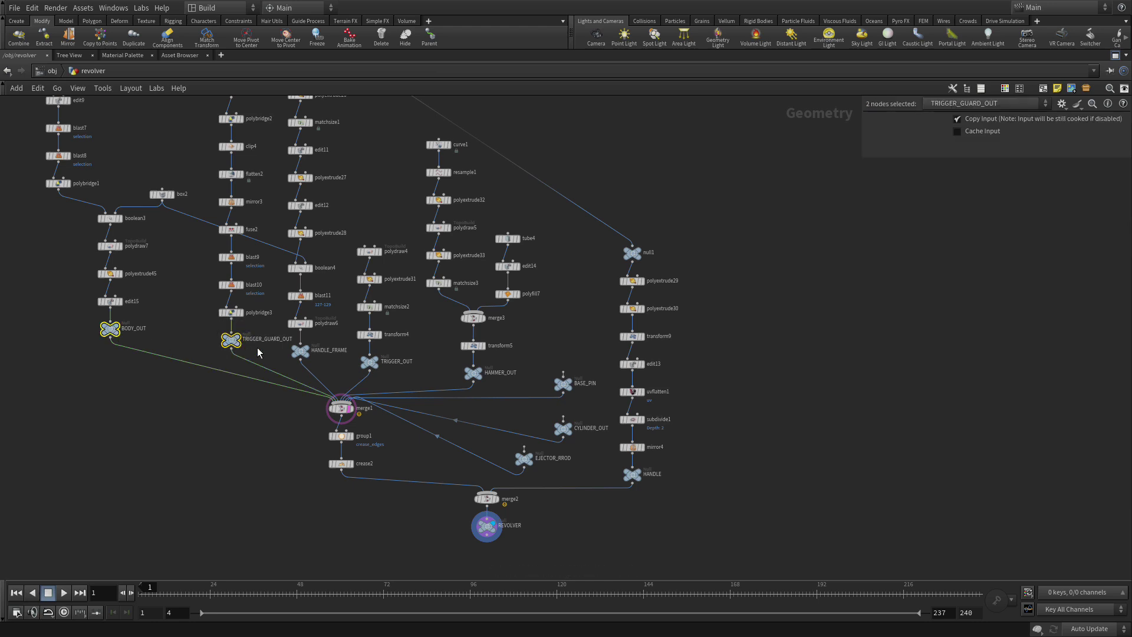
pyautogui.keyDown('shift'); pyautogui.click(301, 352); pyautogui.keyUp('shift')
pyautogui.click(359, 372)
pyautogui.keyDown('shift'); pyautogui.click(474, 374); pyautogui.keyUp('shift')
pyautogui.keyDown('shift'); pyautogui.click(632, 475); pyautogui.keyUp('shift')
pyautogui.rightClick(633, 477)
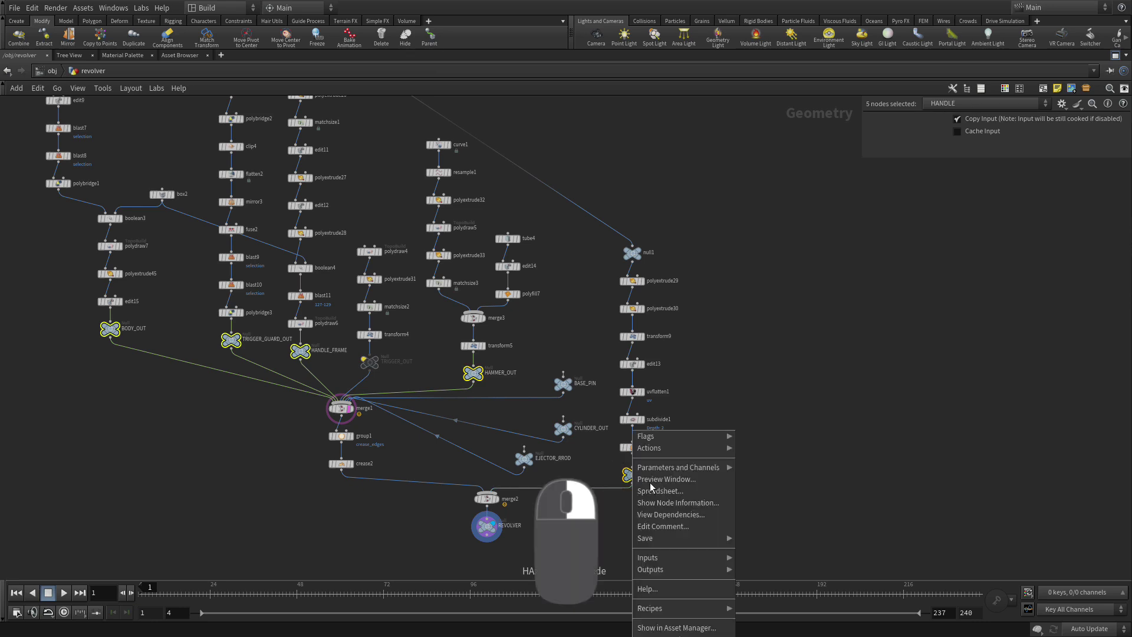
pyautogui.moveTo(683, 558)
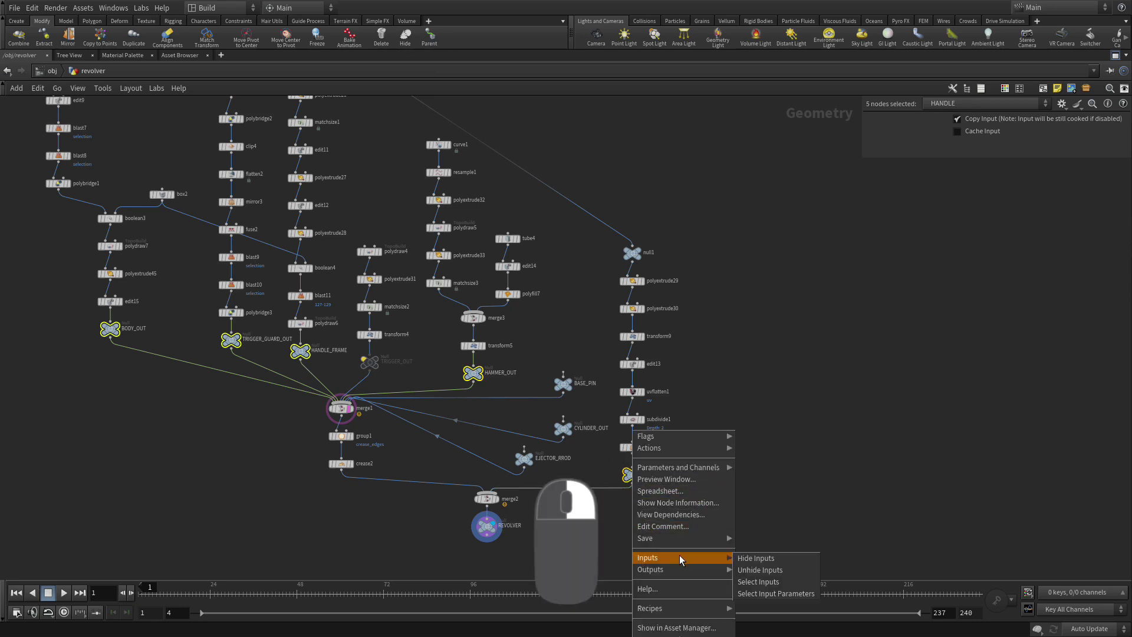
pyautogui.click(757, 559)
# - Hide the remaining input chain above TRIGGER_OUT
pyautogui.click(412, 355)
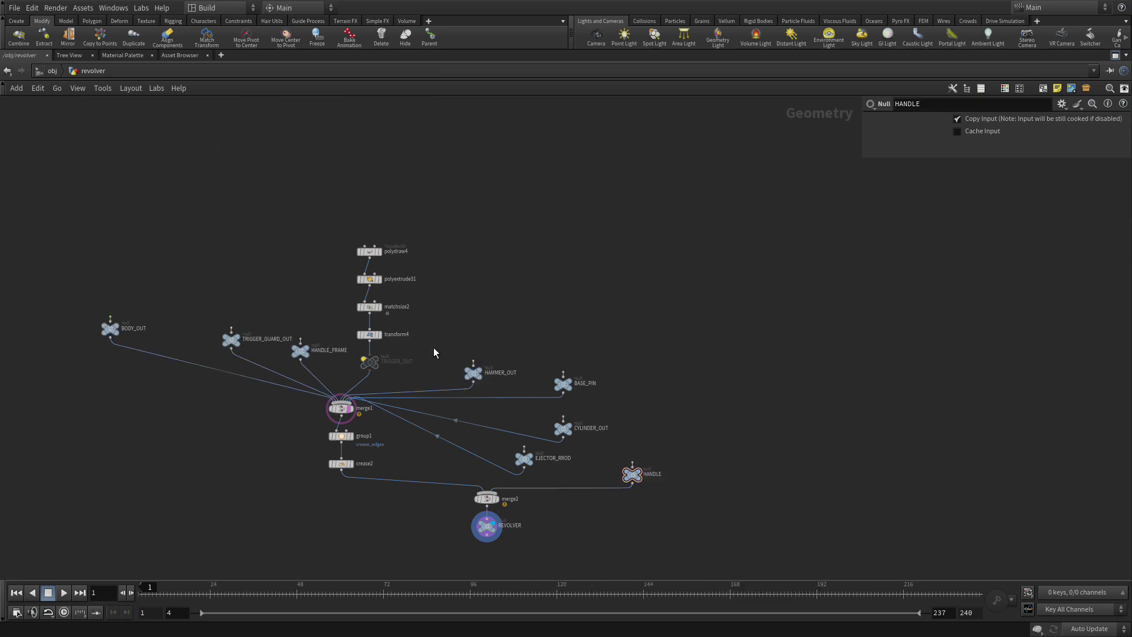
pyautogui.moveTo(372, 366)
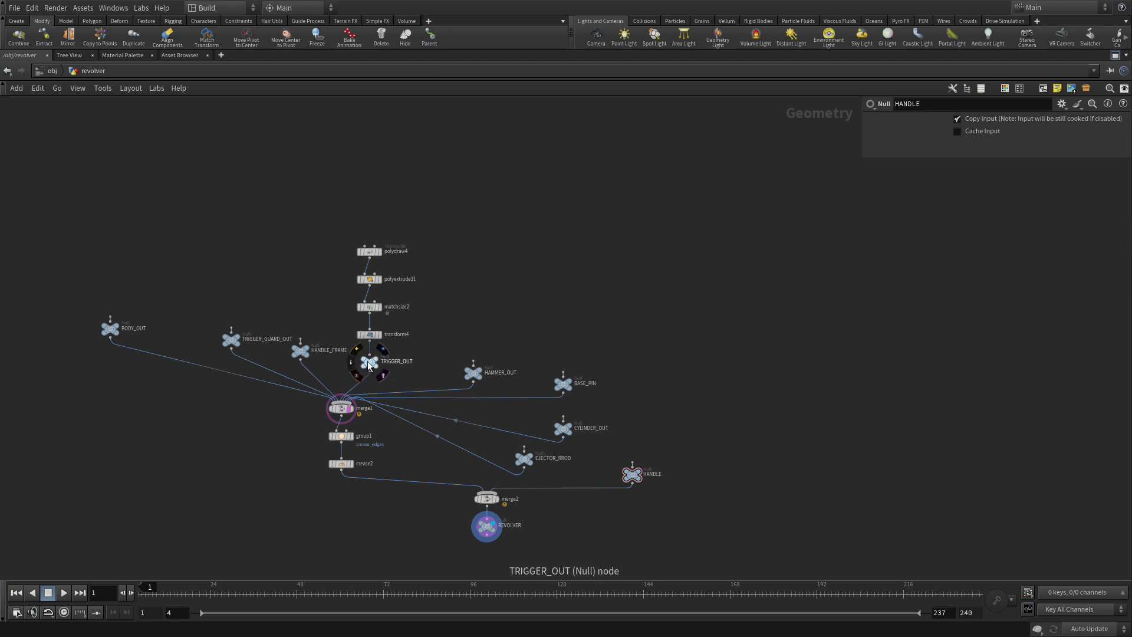
pyautogui.rightClick(368, 363)
pyautogui.moveTo(423, 488)
pyautogui.click(502, 489)
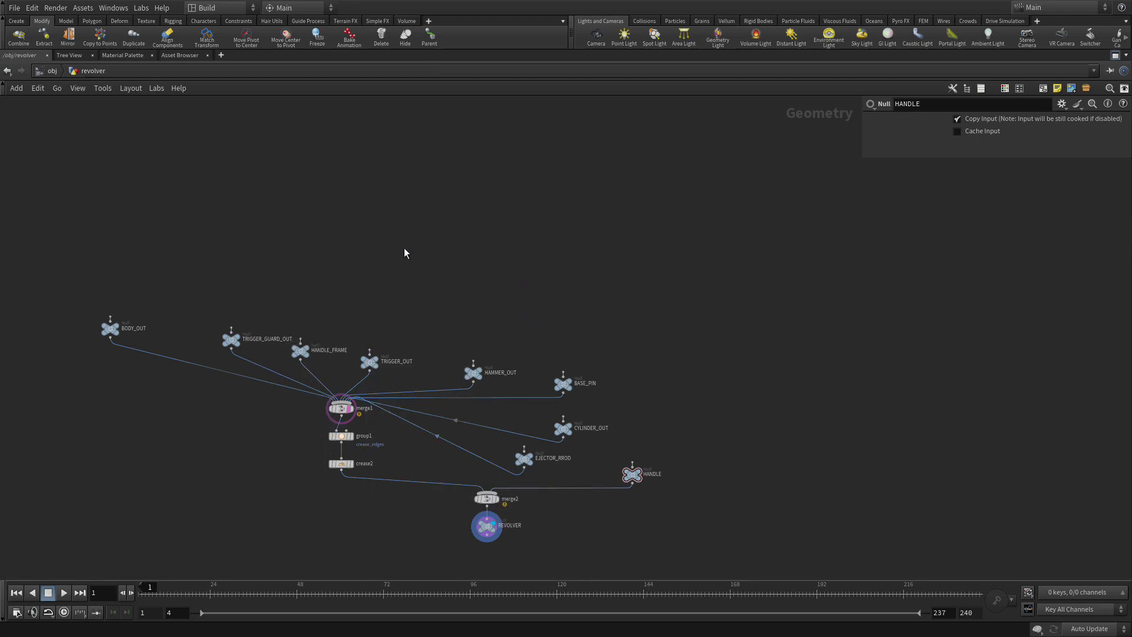
# - Lay the part nodes out in a row and move HANDLE beside crease2
pyautogui.press('l')
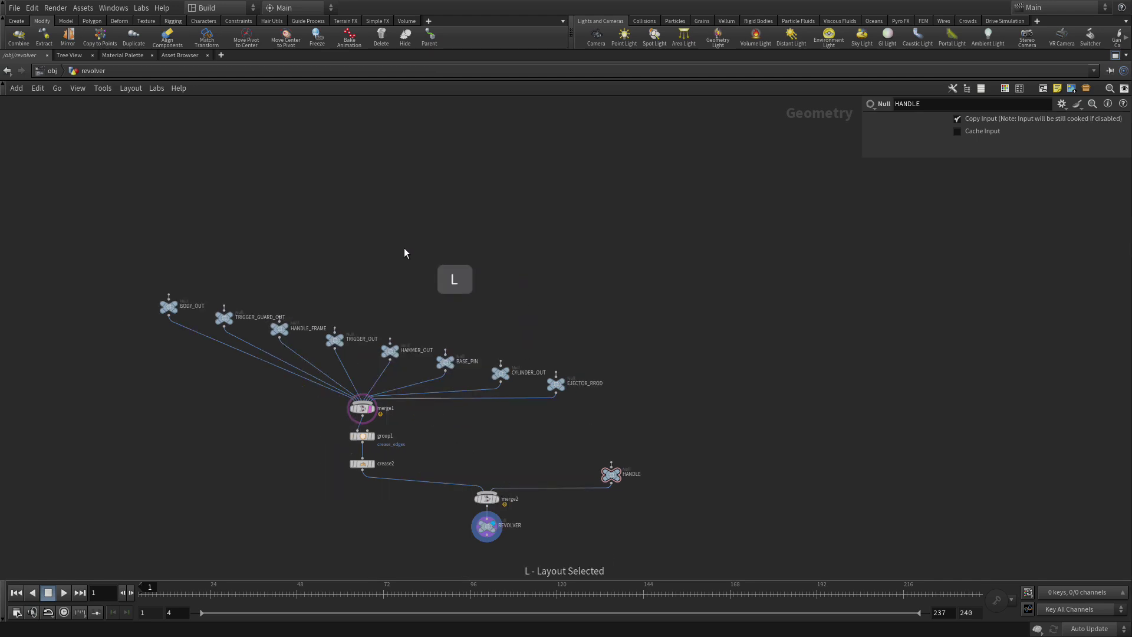
pyautogui.scroll(2, 446, 262)
pyautogui.moveTo(453, 263); pyautogui.dragTo(533, 156)
pyautogui.moveTo(653, 548); pyautogui.dragTo(525, 520)
pyautogui.moveTo(765, 452); pyautogui.dragTo(559, 435)
pyautogui.scroll(4, 614, 475)
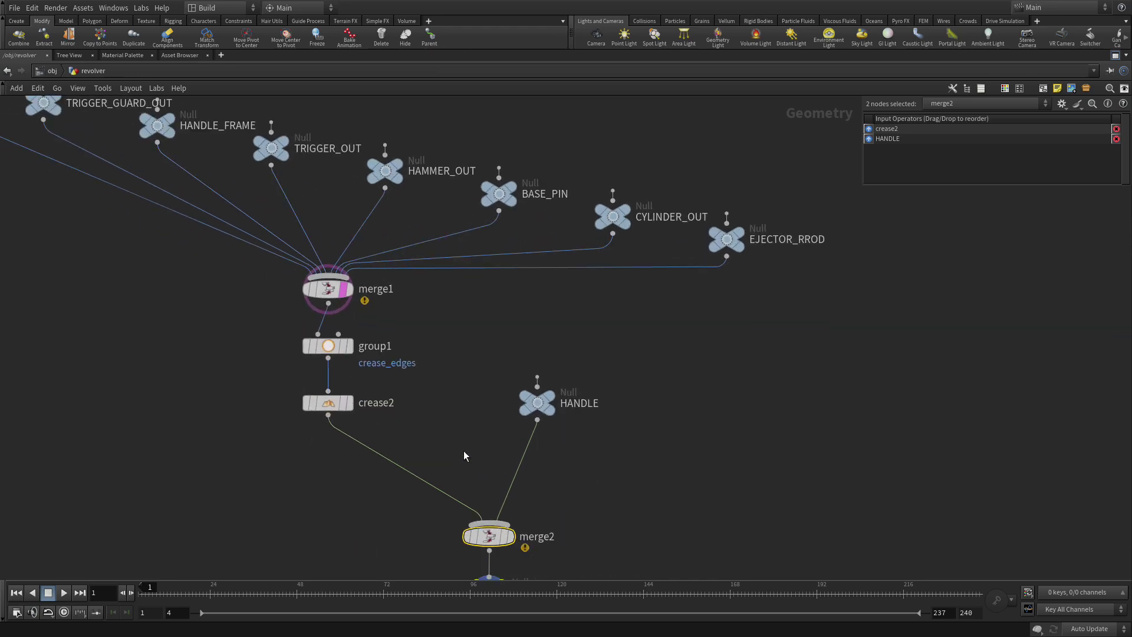
pyautogui.moveTo(482, 447); pyautogui.dragTo(518, 444, button='middle')
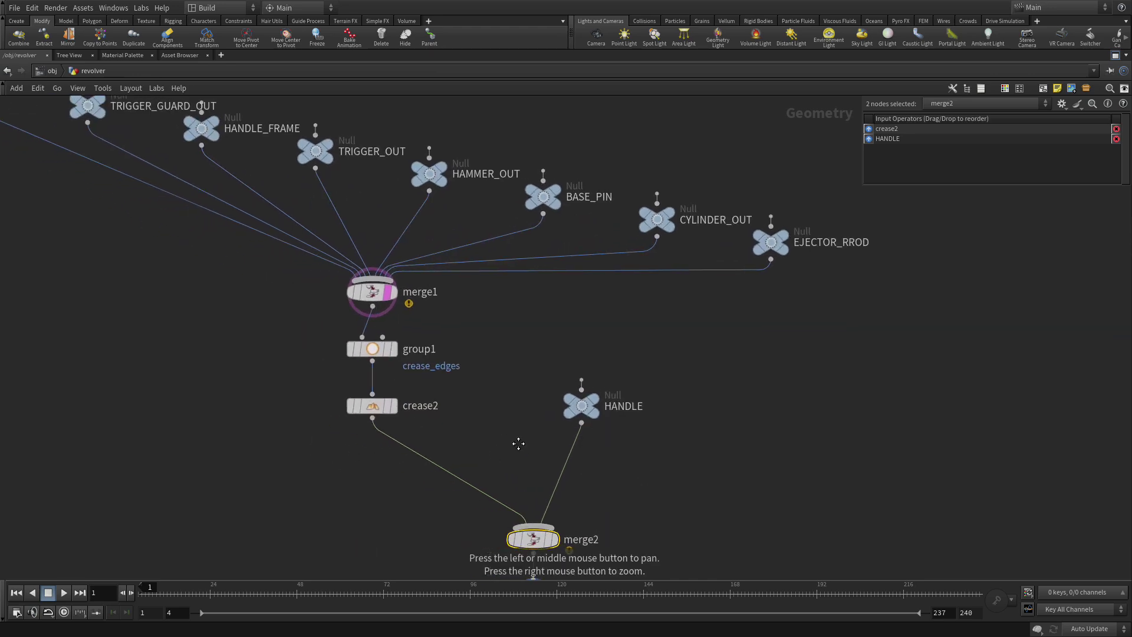
# - Insert a Name SOP between crease2 and merge2 that names primitives 'body'
pyautogui.click(490, 454)
pyautogui.press('Tab')
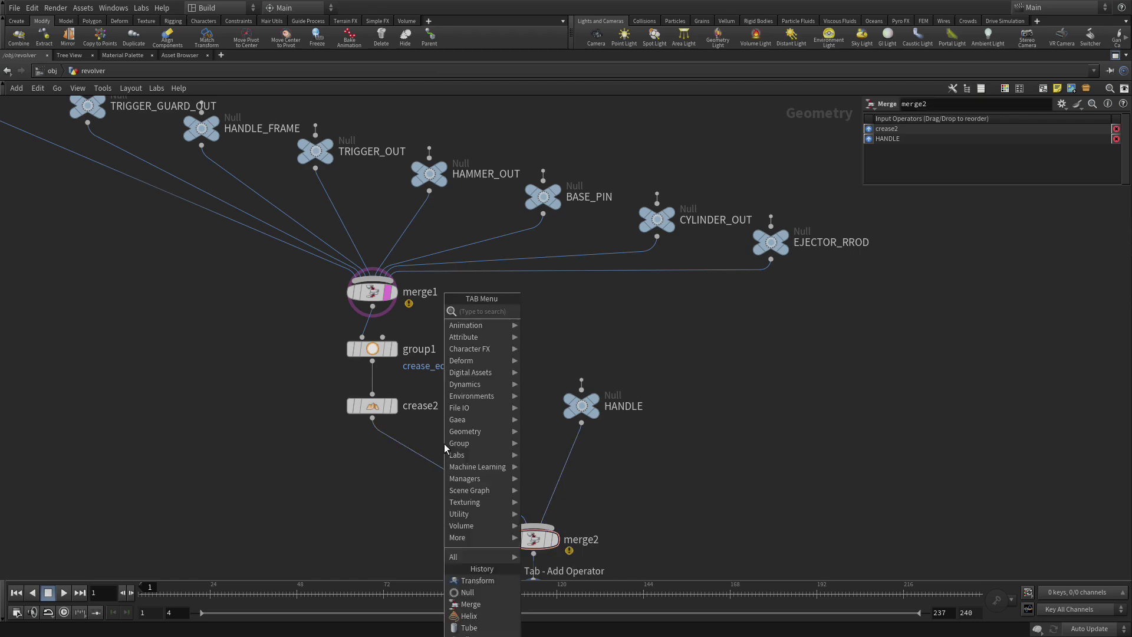
pyautogui.press('Return')
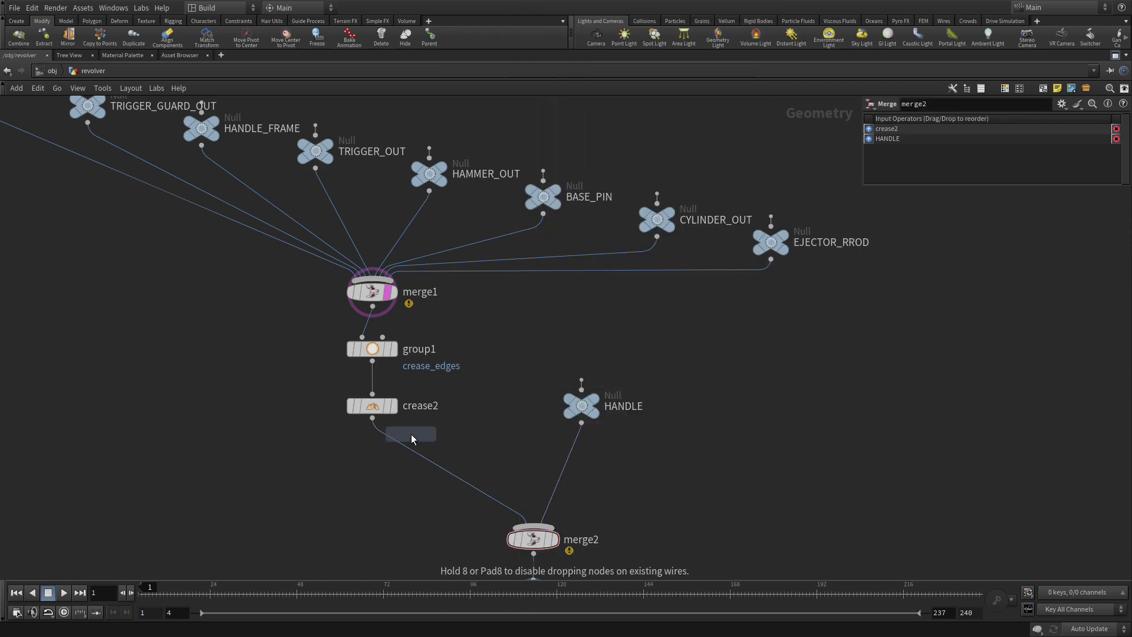
pyautogui.click(444, 473)
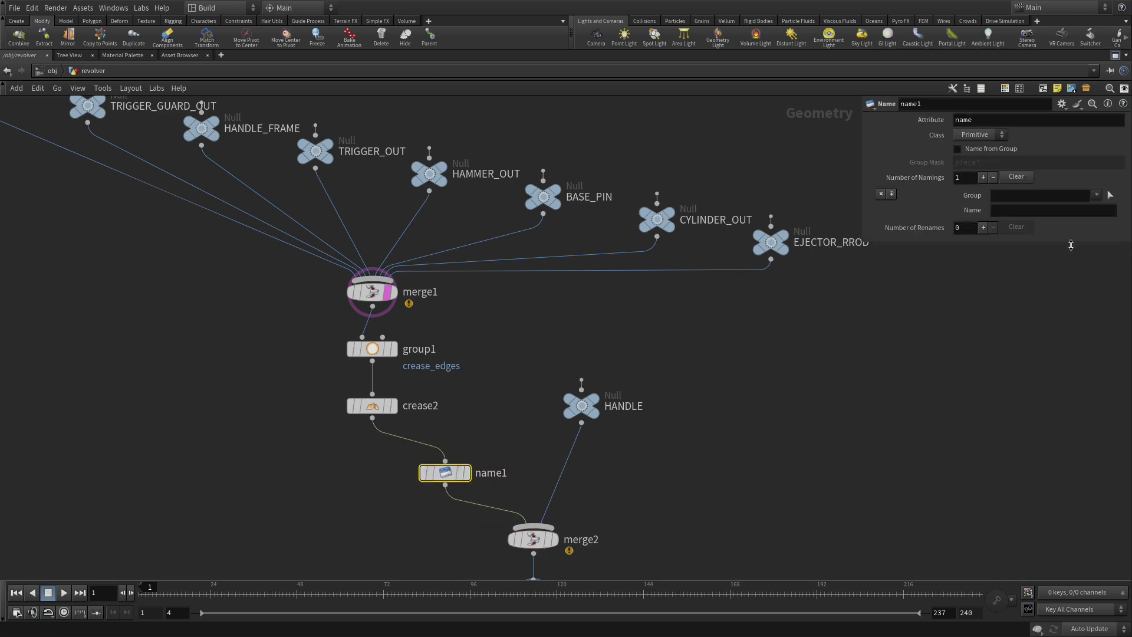
pyautogui.click(998, 210)
pyautogui.write('body')
pyautogui.press('Return')
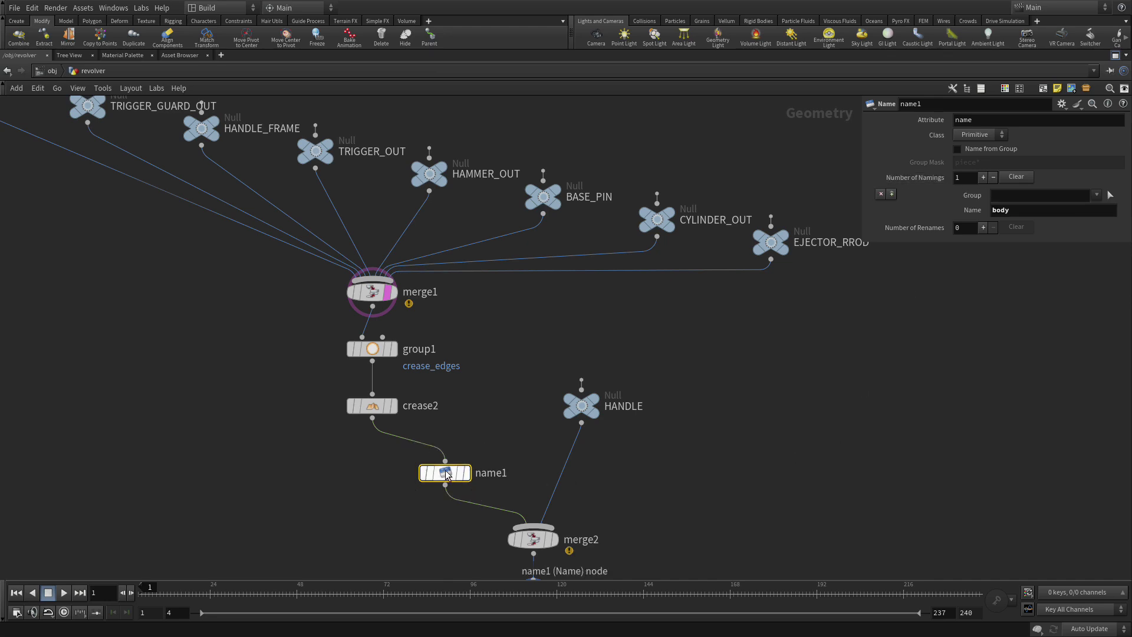
# - Alt-drag a copy onto the HANDLE→merge2 wire and set its name to 'handle'
pyautogui.press('alt')
pyautogui.keyDown('alt'); pyautogui.moveTo(571, 509); pyautogui.dragTo(569, 480); pyautogui.keyUp('alt')
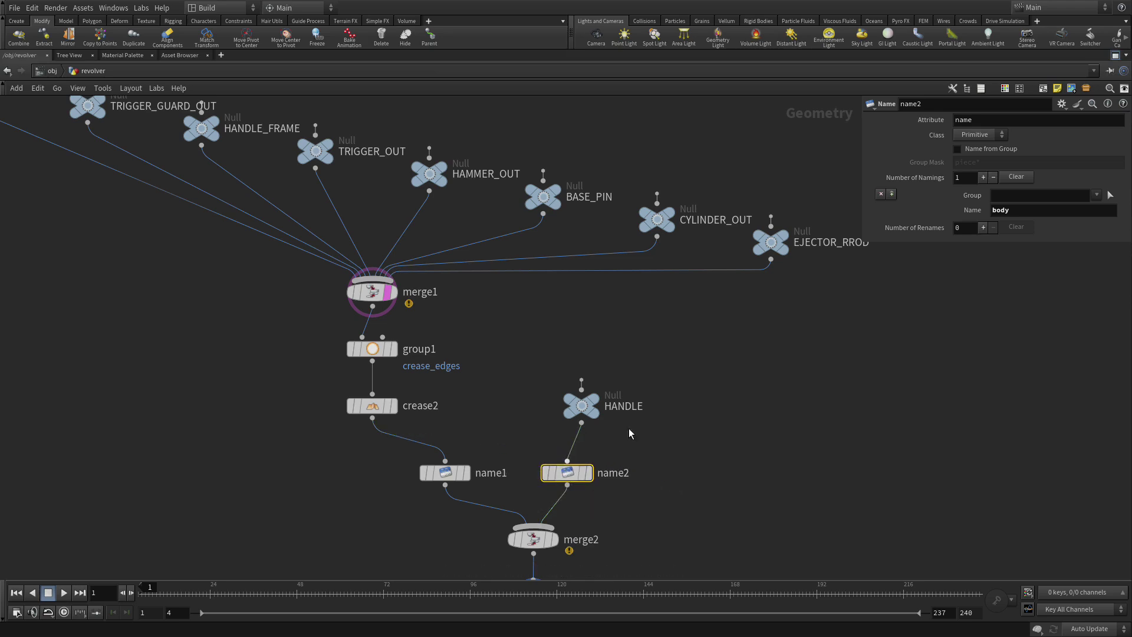
pyautogui.doubleClick(1020, 214)
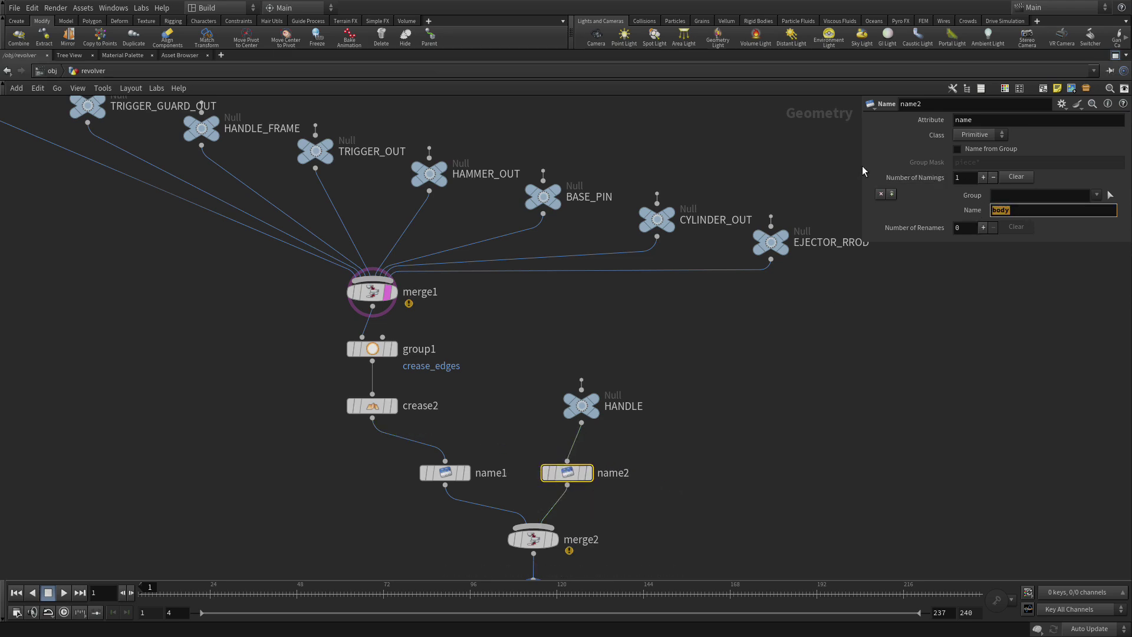
pyautogui.write('handle')
pyautogui.press('Return')
pyautogui.click(635, 367)
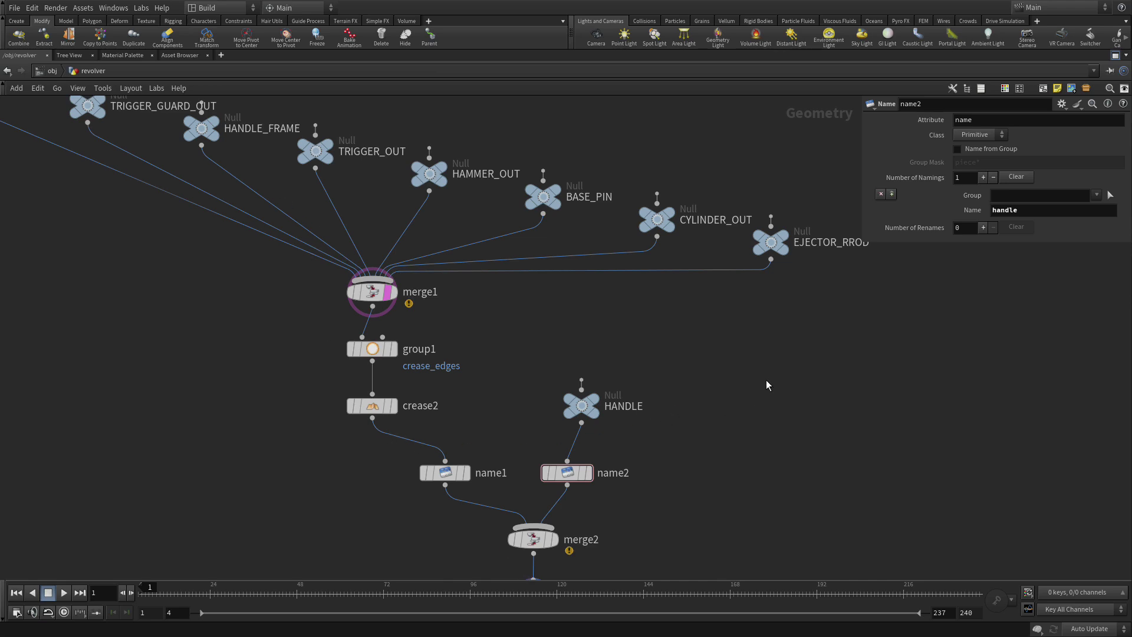
pyautogui.scroll(-2, 702, 402)
pyautogui.moveTo(728, 361); pyautogui.dragTo(735, 340)
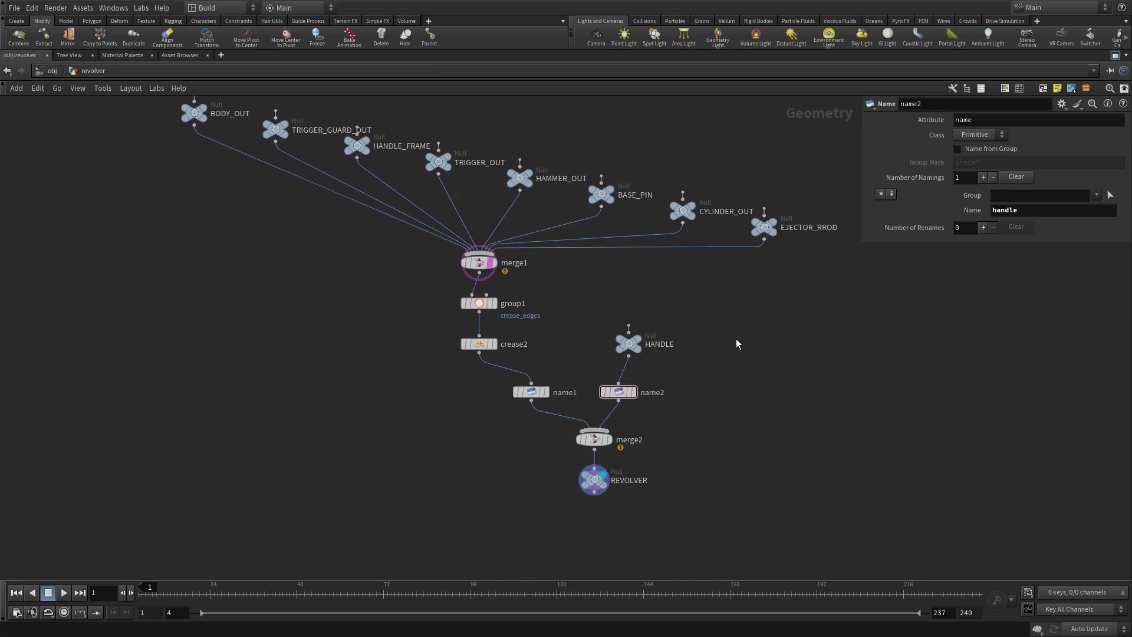
# - Restore the pane layout, switch to the Solaris desktop, and open the stage network
pyautogui.click(1115, 56)
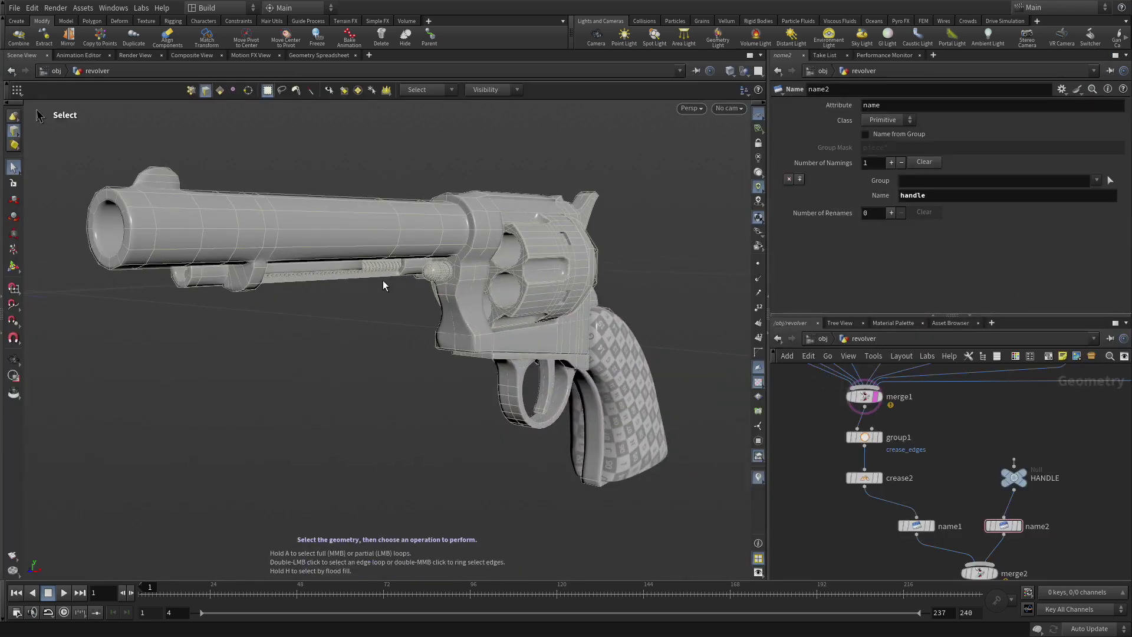
pyautogui.click(199, 9)
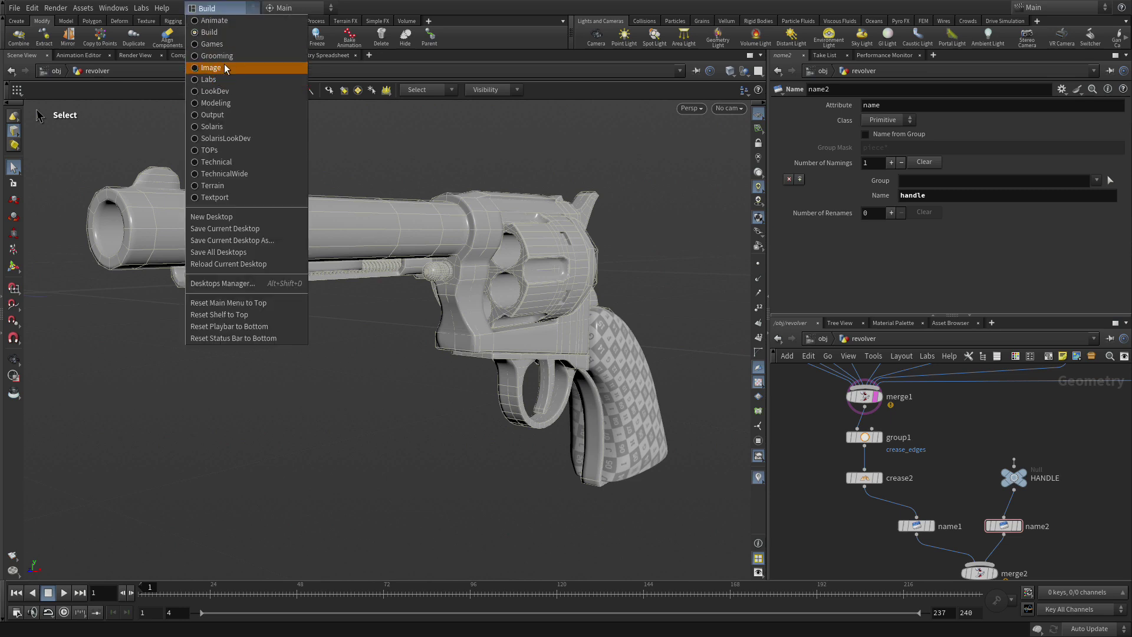
pyautogui.press('Escape')
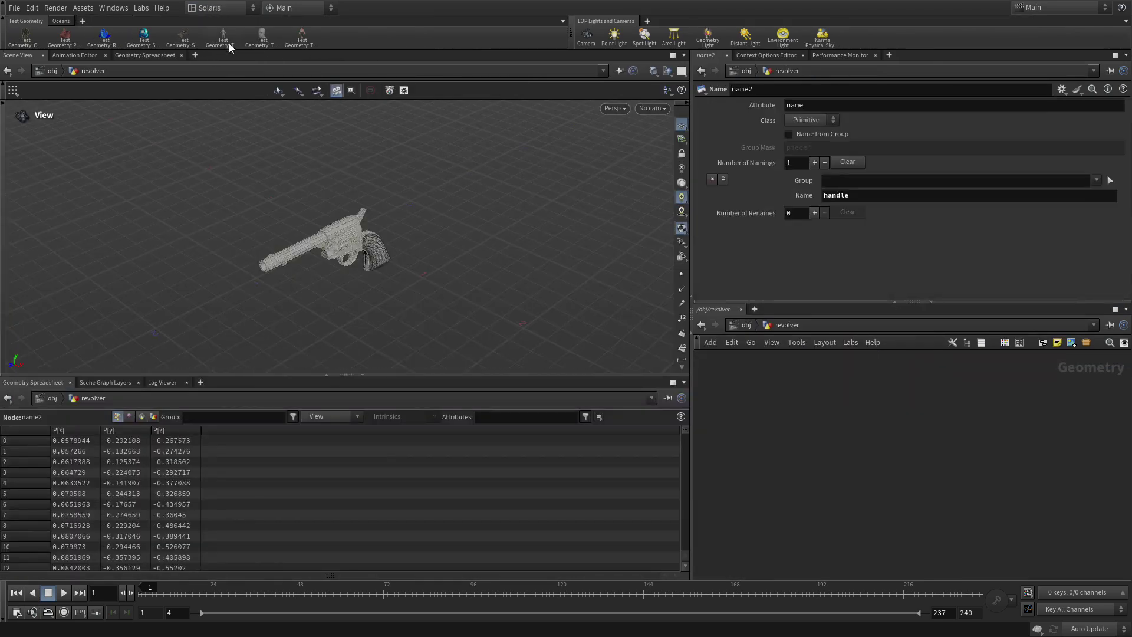
pyautogui.press('u')
pyautogui.click(745, 325)
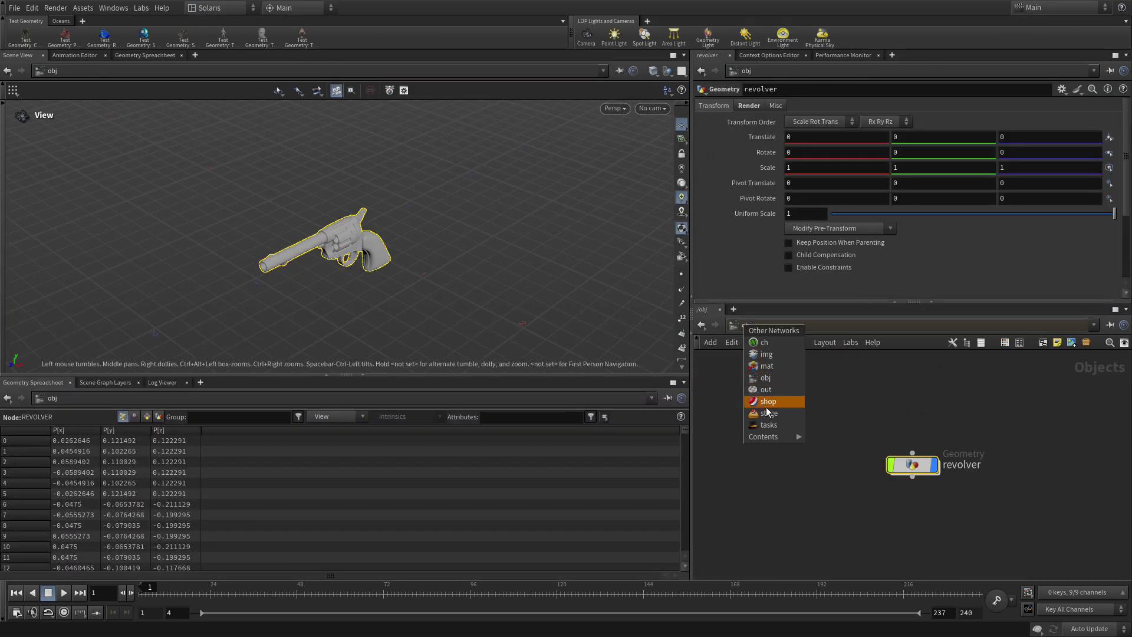
pyautogui.click(768, 413)
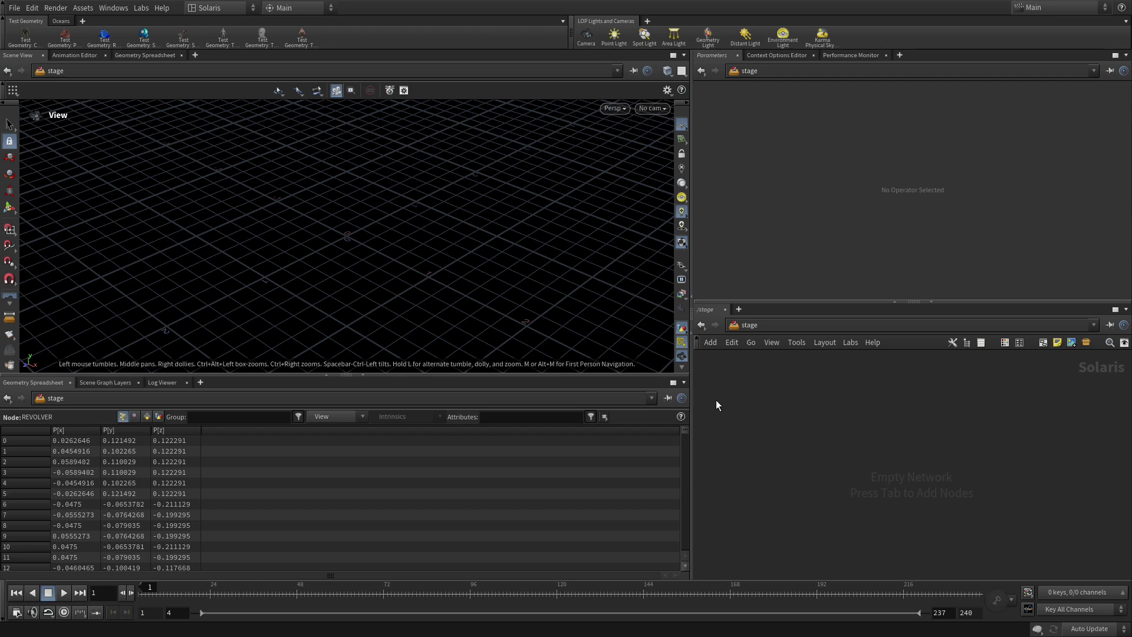
# - Add a Scene Import node to the stage network
pyautogui.press('Tab')
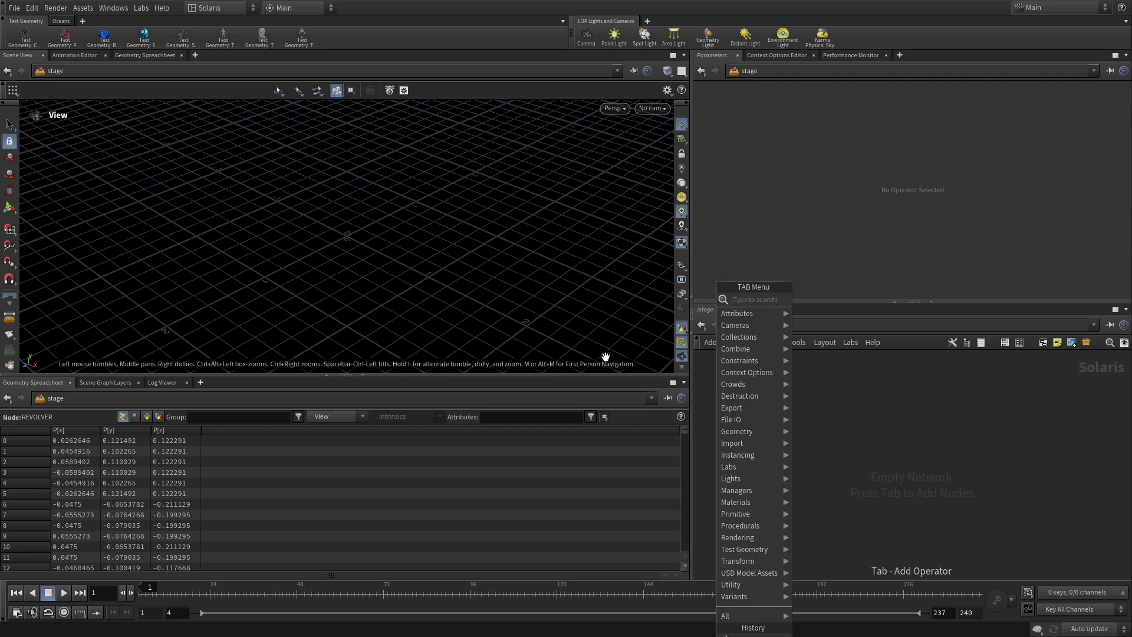
pyautogui.write('scene')
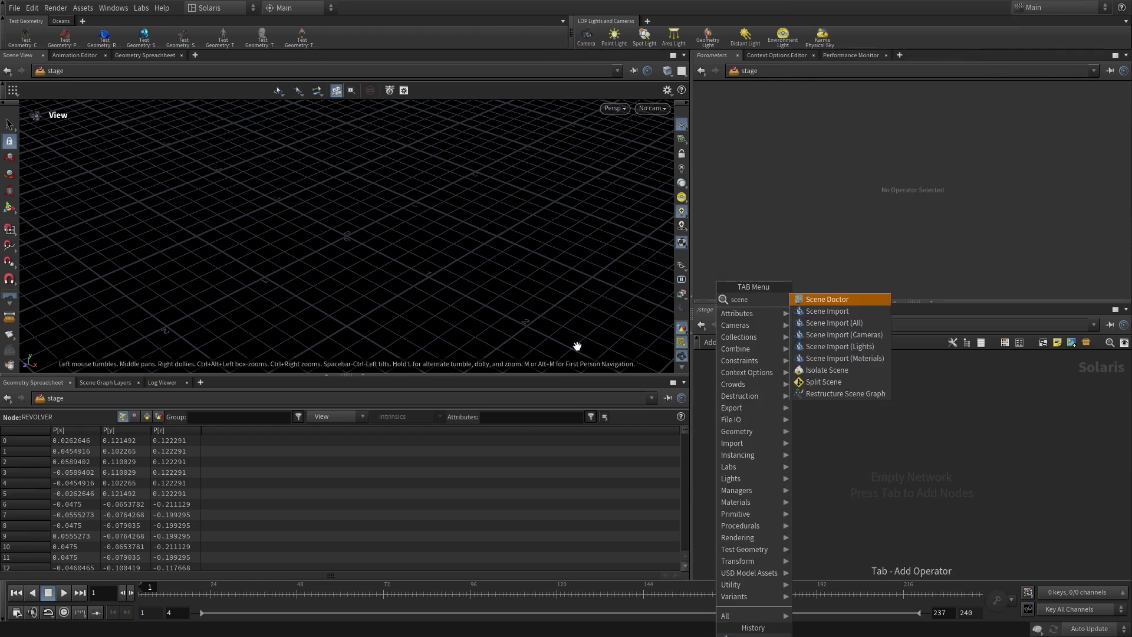
pyautogui.press('Return')
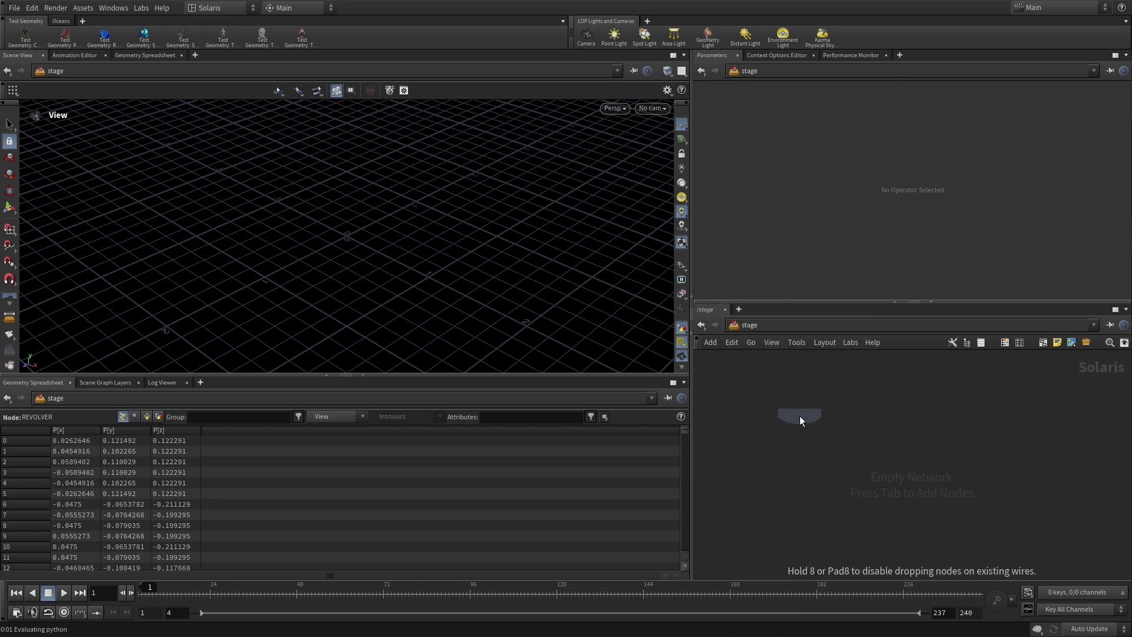
pyautogui.click(800, 416)
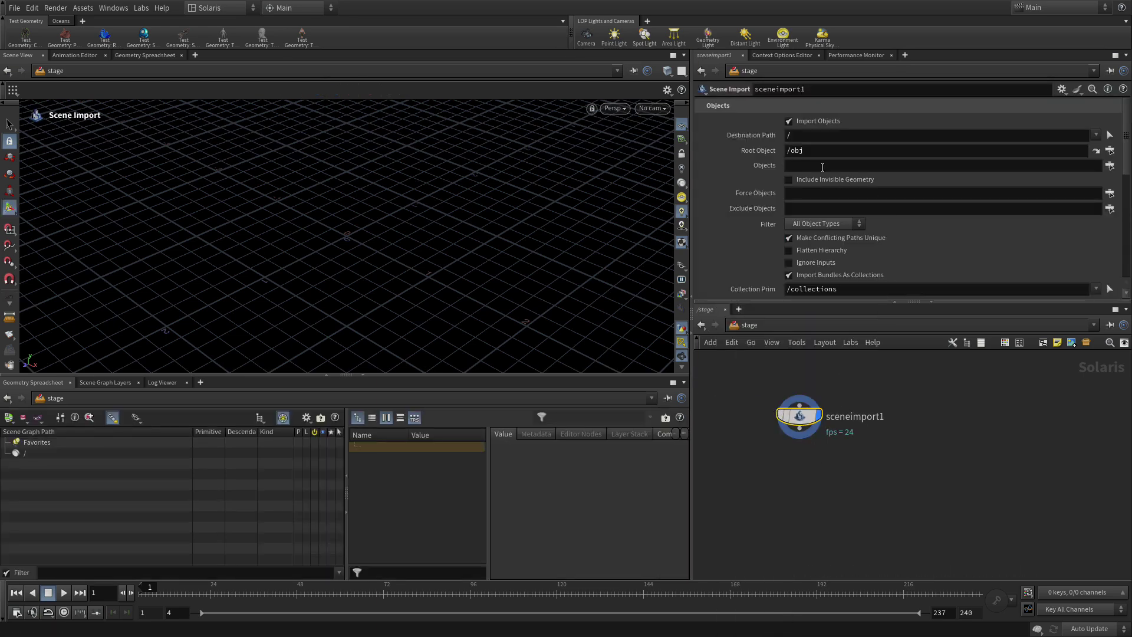
# - Set the Scene Import's Objects to the revolver and tumble the viewport to view it
pyautogui.click(1110, 166)
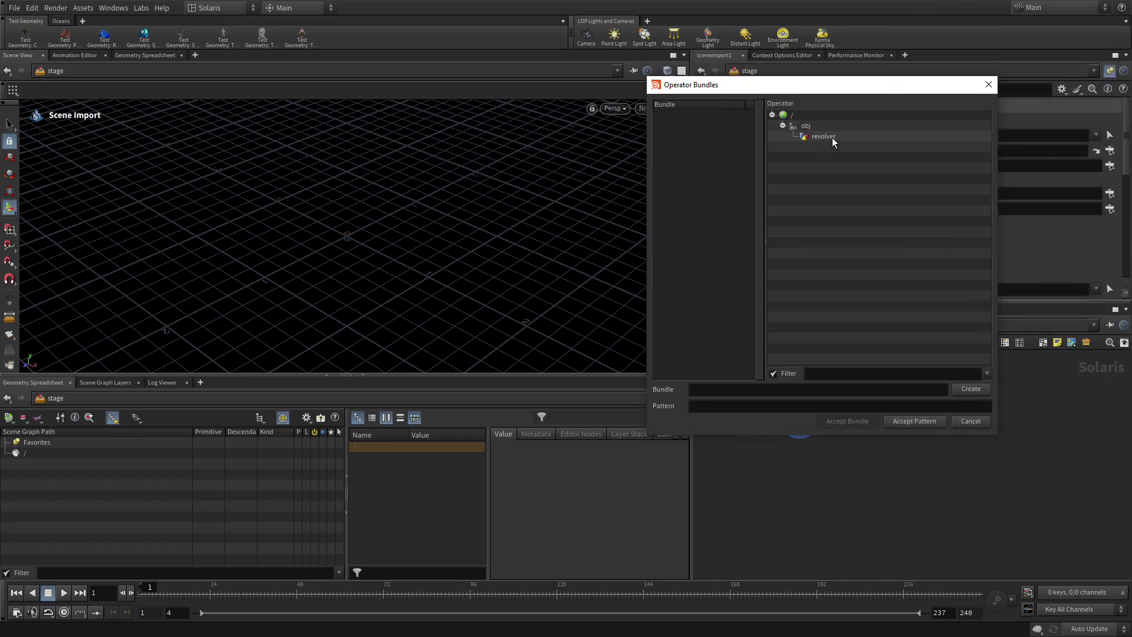
pyautogui.click(832, 137)
pyautogui.click(912, 423)
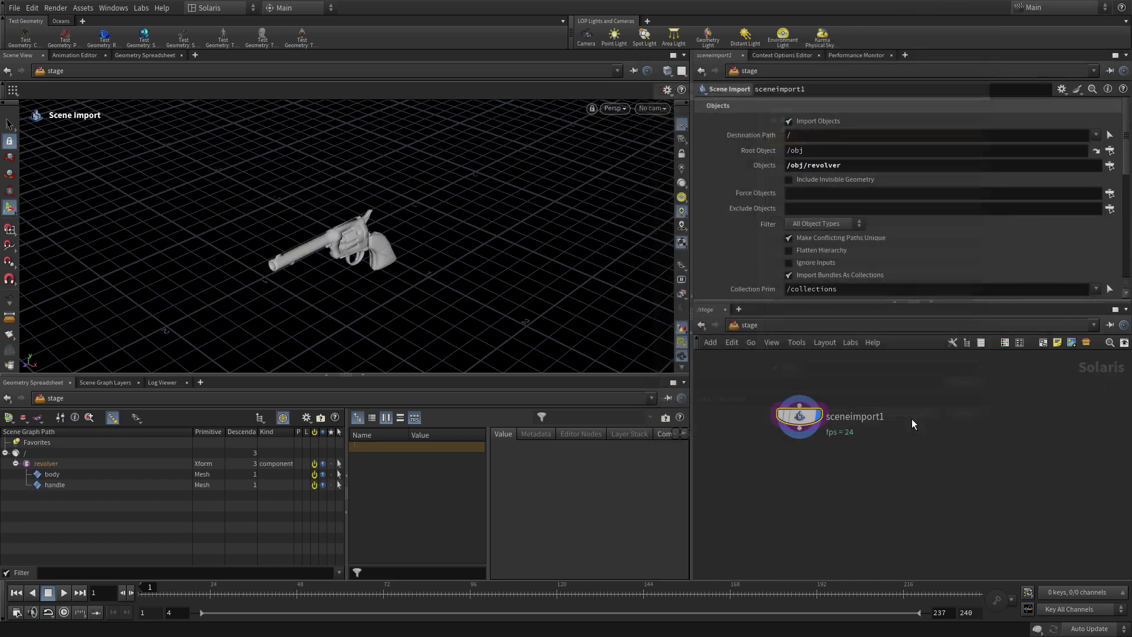
pyautogui.press('Escape')
pyautogui.scroll(5, 419, 252)
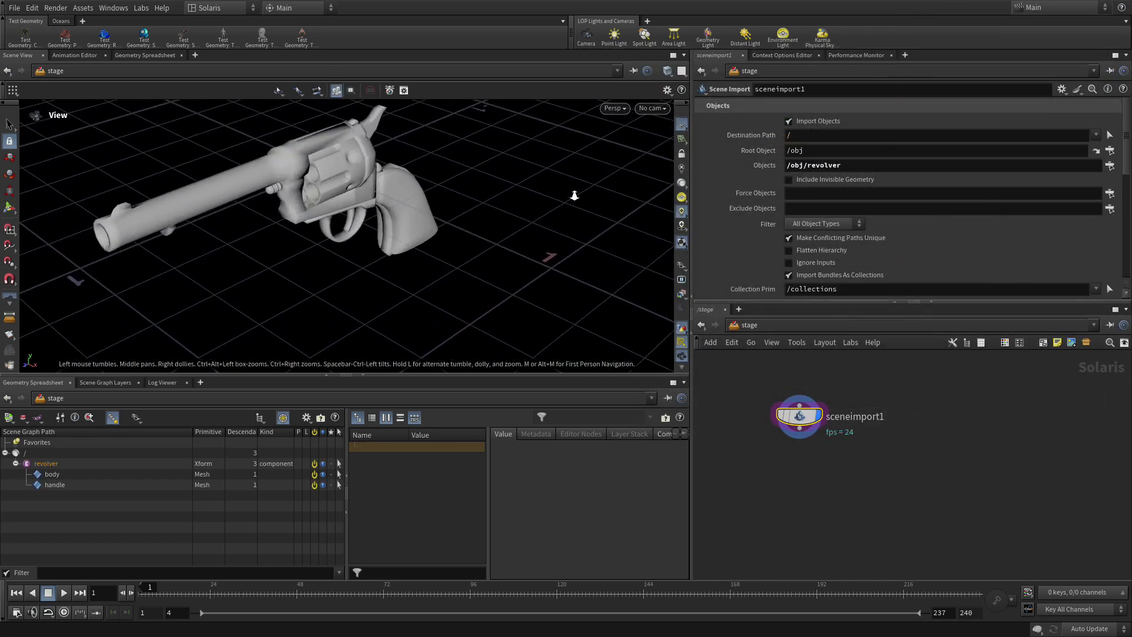
pyautogui.moveTo(515, 220)
pyautogui.mouseDown()
pyautogui.moveTo(565, 257)
pyautogui.moveTo(506, 217)
pyautogui.mouseUp()
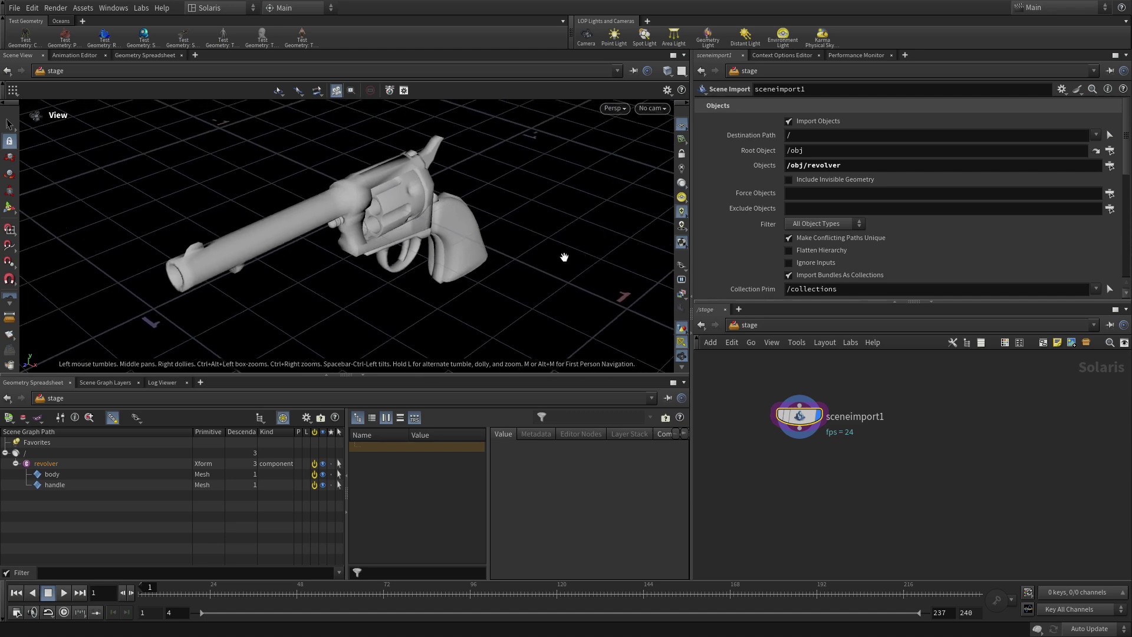
pyautogui.press('Return')
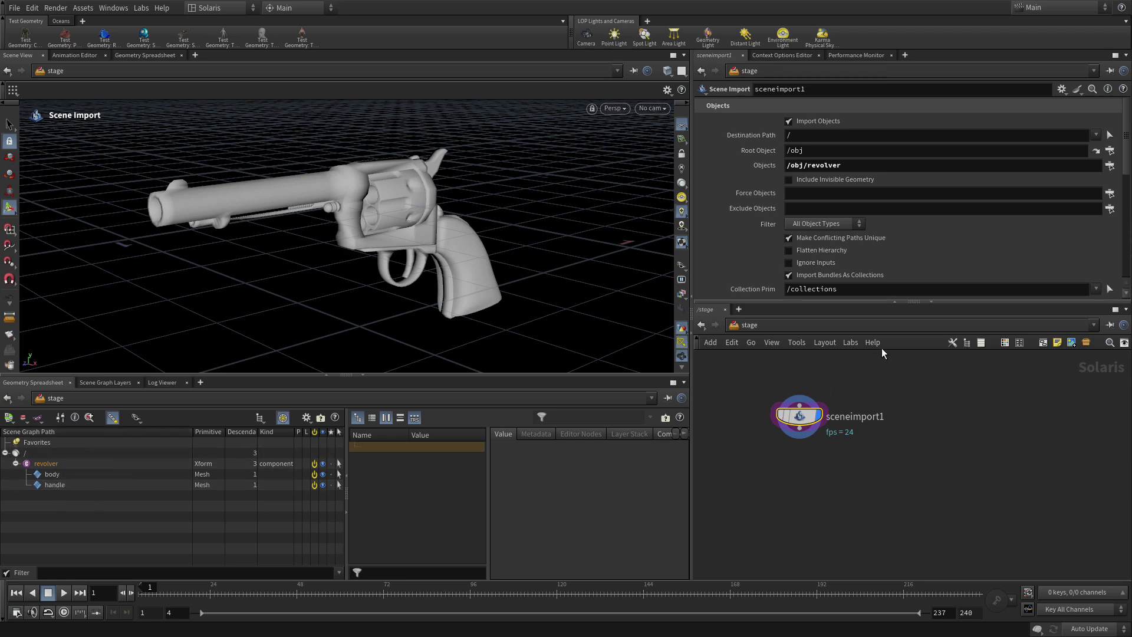
# - Set the Persp viewport renderer to Karma XPU
pyautogui.moveTo(901, 447); pyautogui.dragTo(958, 474)
pyautogui.scroll(-3, 780, 192)
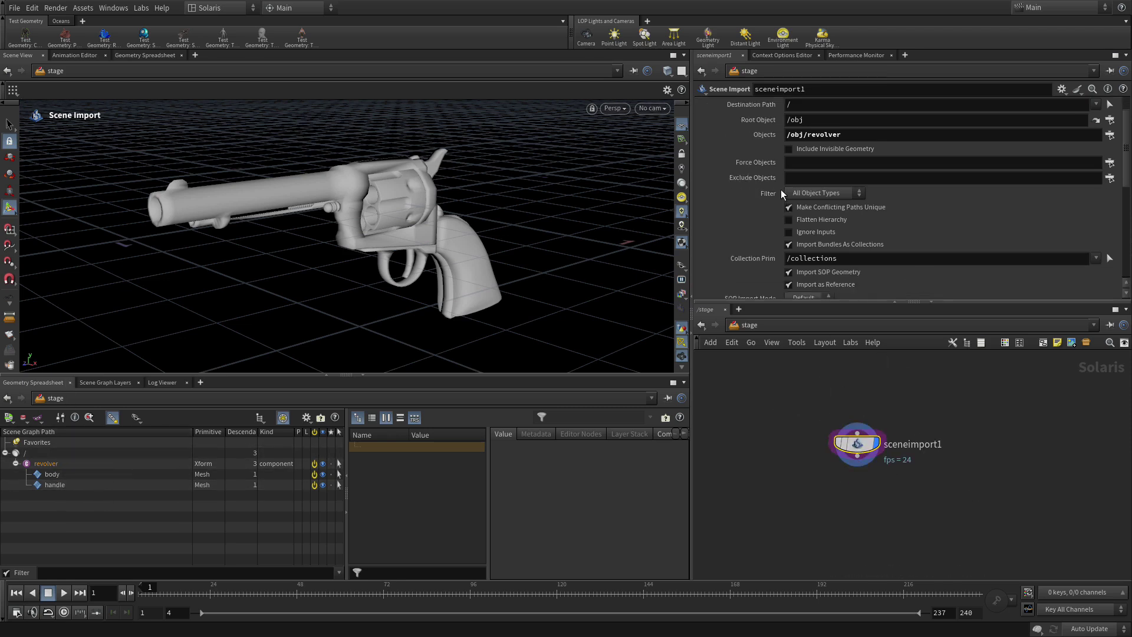
pyautogui.click(604, 109)
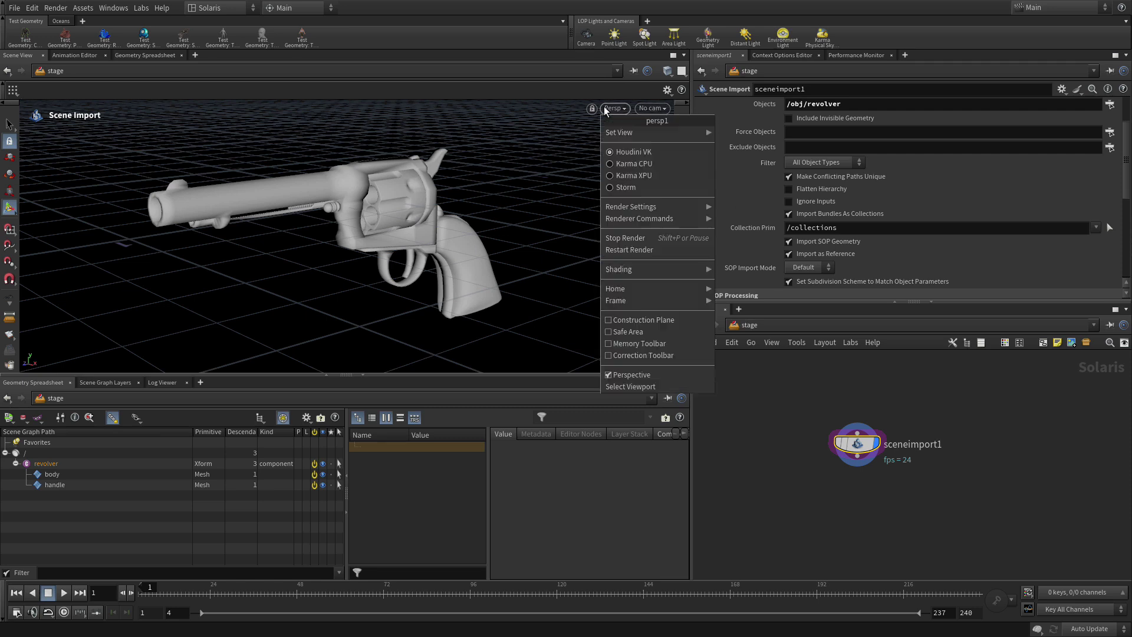
pyautogui.click(630, 177)
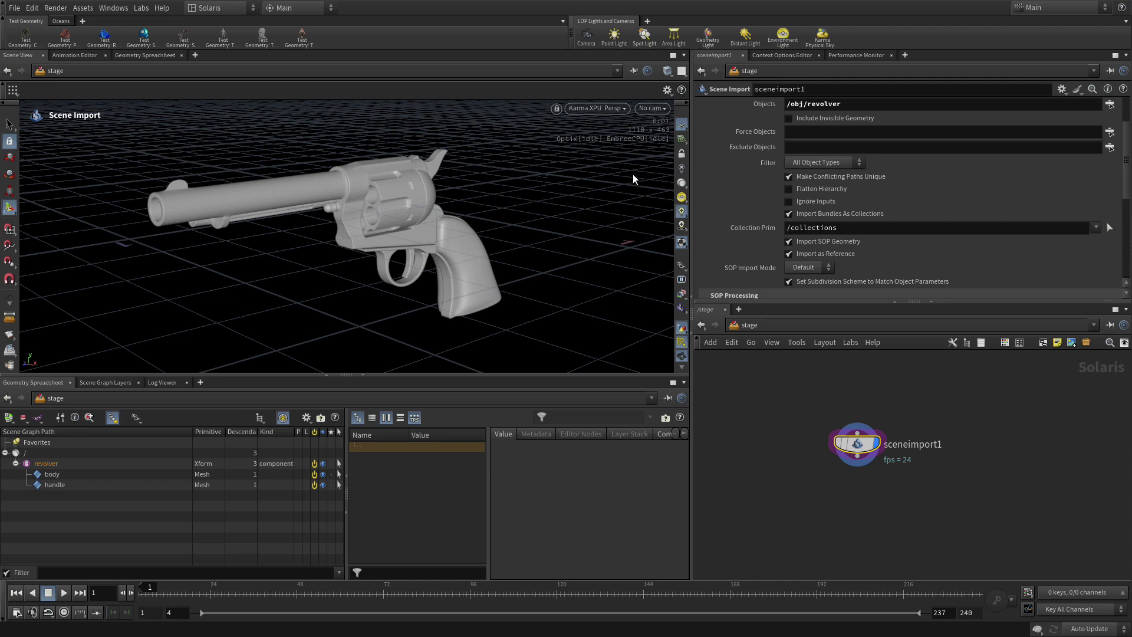
# - Enable Treat Polygons as Subdivision Surfaces under Geometry Handling and inspect the smoothed revolver
pyautogui.scroll(2, 413, 247)
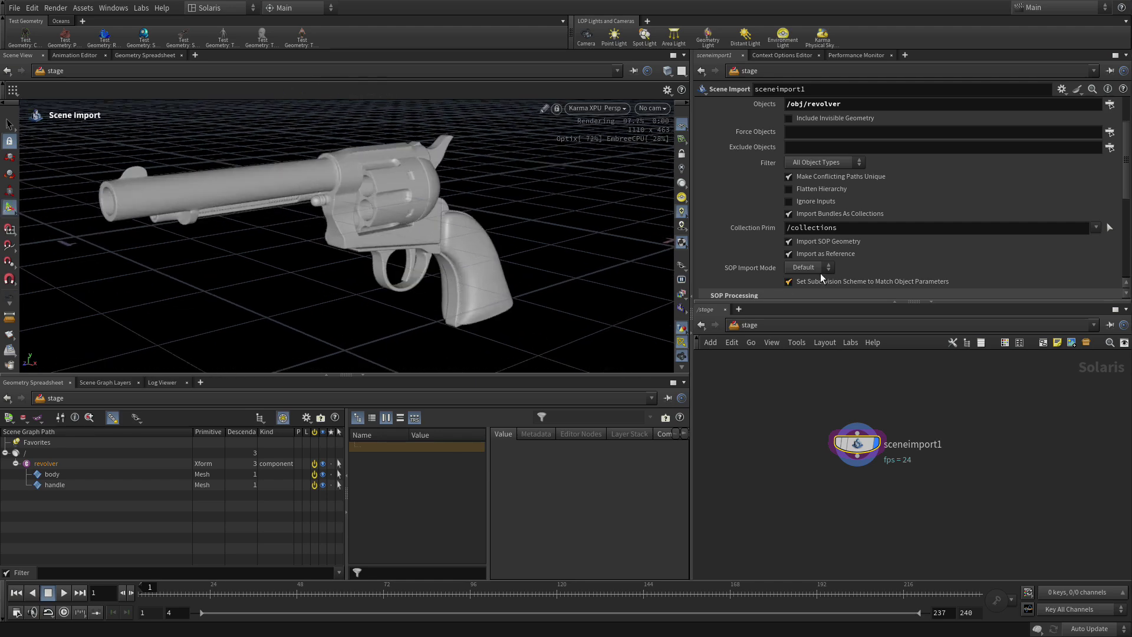
pyautogui.scroll(-3, 834, 231)
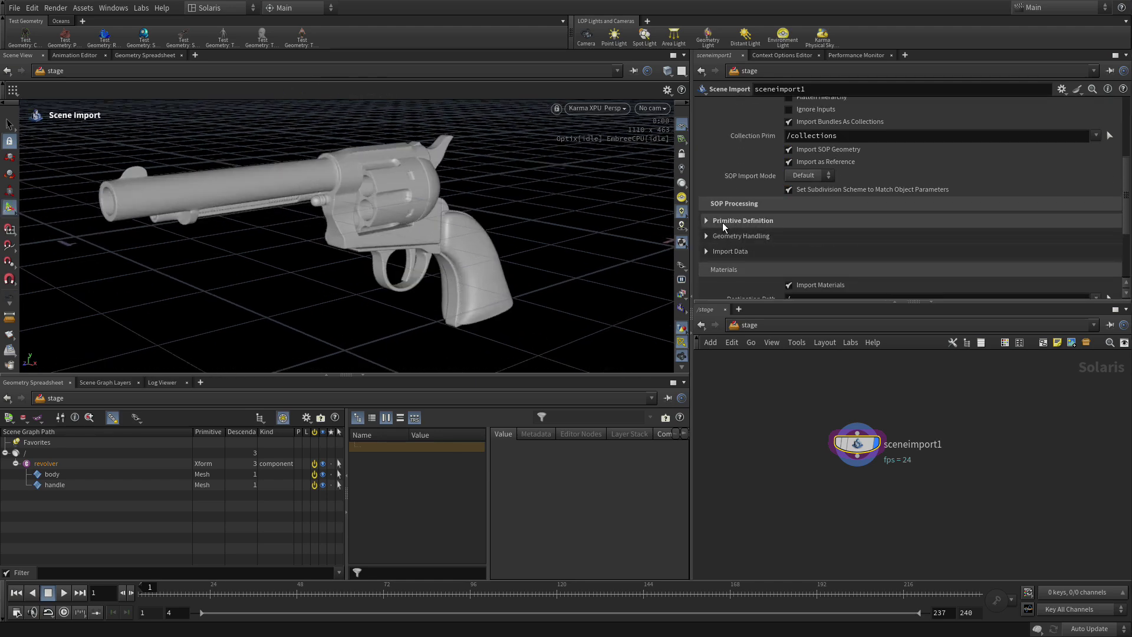
pyautogui.click(705, 236)
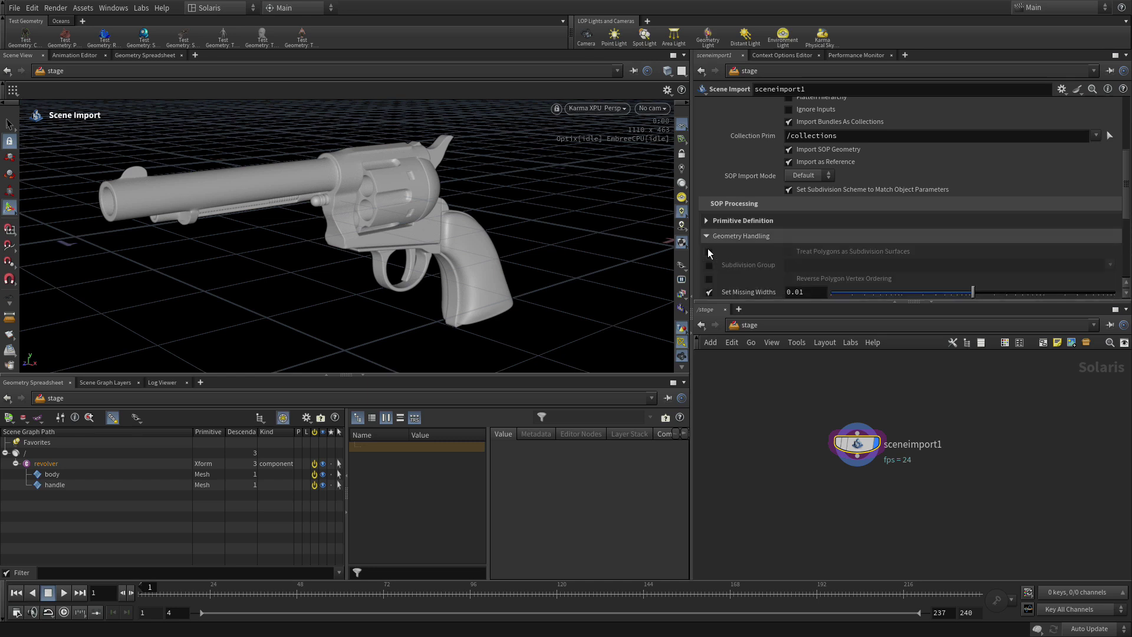
pyautogui.click(708, 252)
pyautogui.click(789, 252)
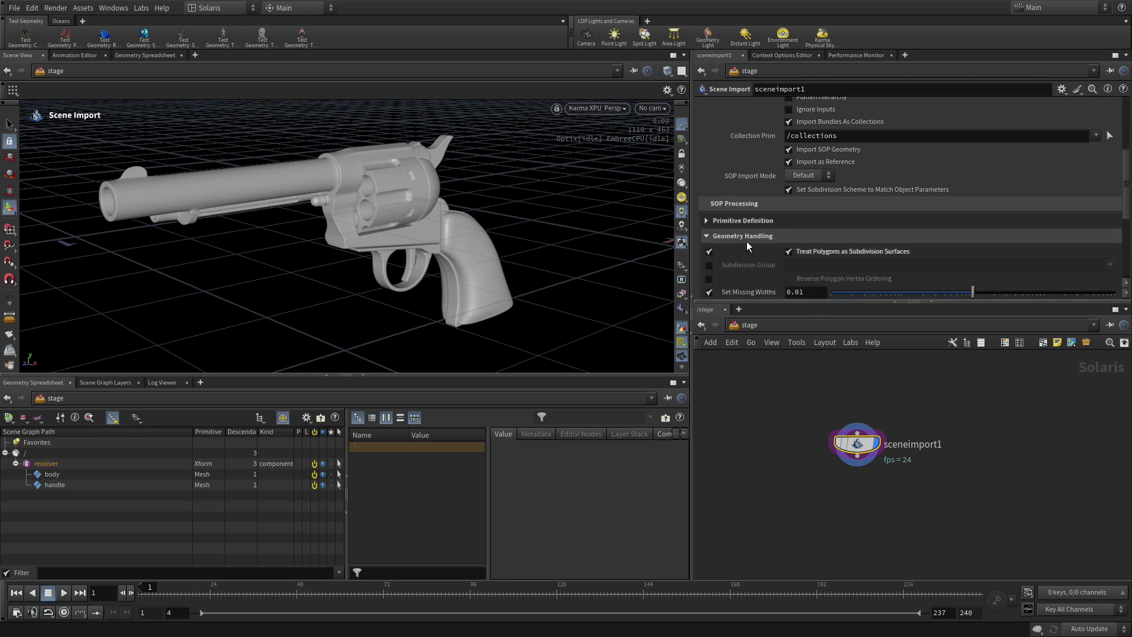
pyautogui.click(714, 236)
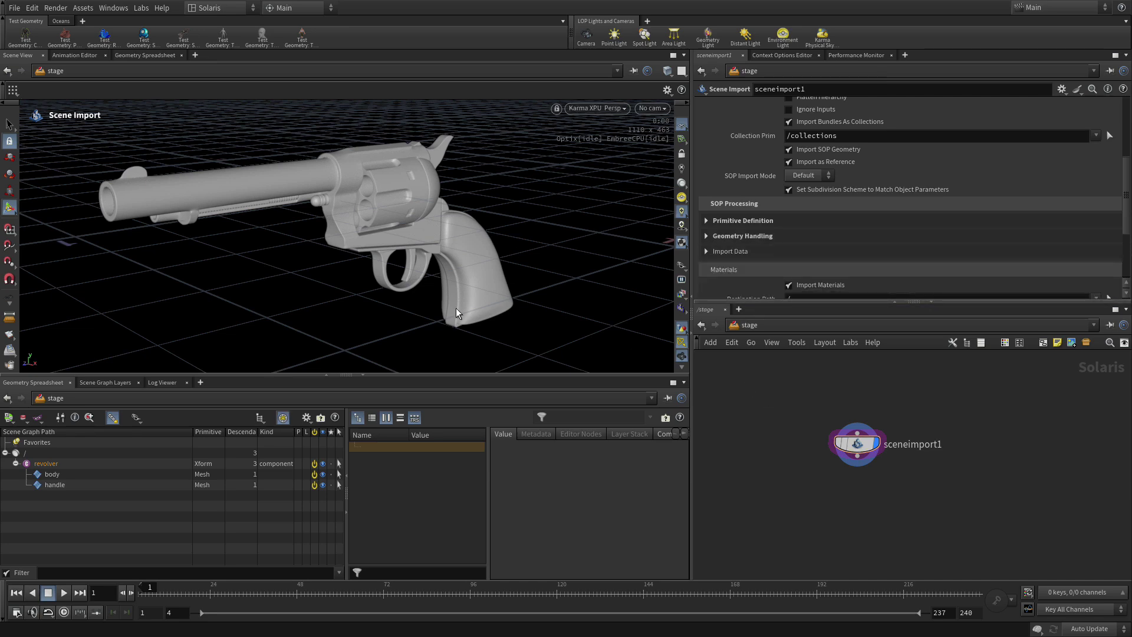
pyautogui.press('Escape')
pyautogui.moveTo(320, 273)
pyautogui.mouseDown()
pyautogui.moveTo(311, 252)
pyautogui.moveTo(313, 262)
pyautogui.mouseUp()
pyautogui.press('Return')
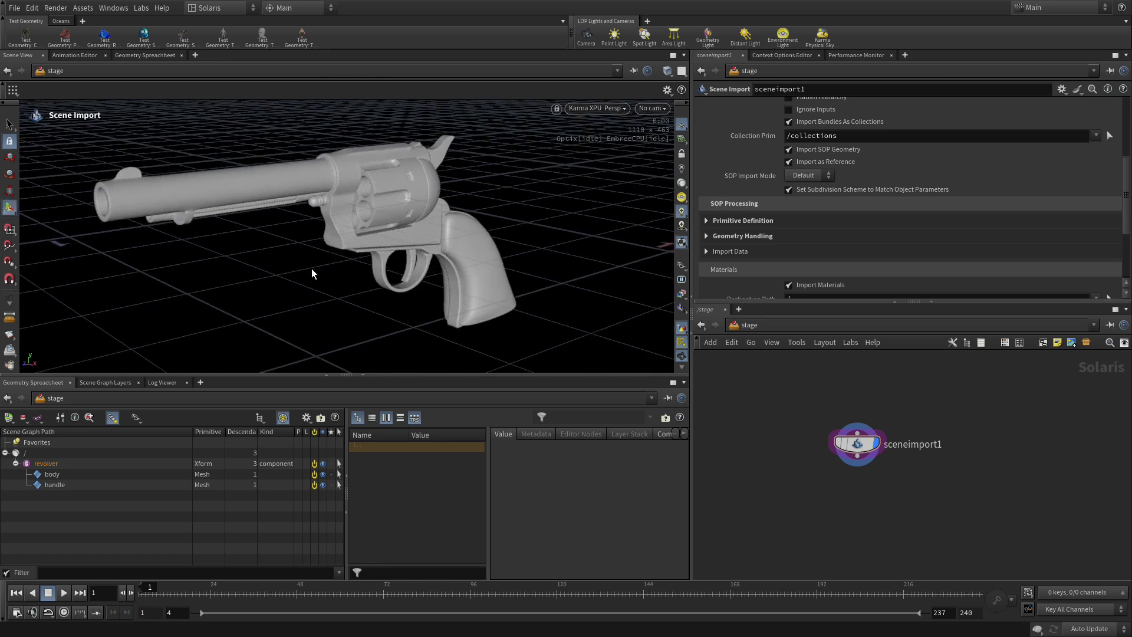
pyautogui.press('Escape')
pyautogui.moveTo(349, 286); pyautogui.dragTo(348, 289)
pyautogui.press('Return')
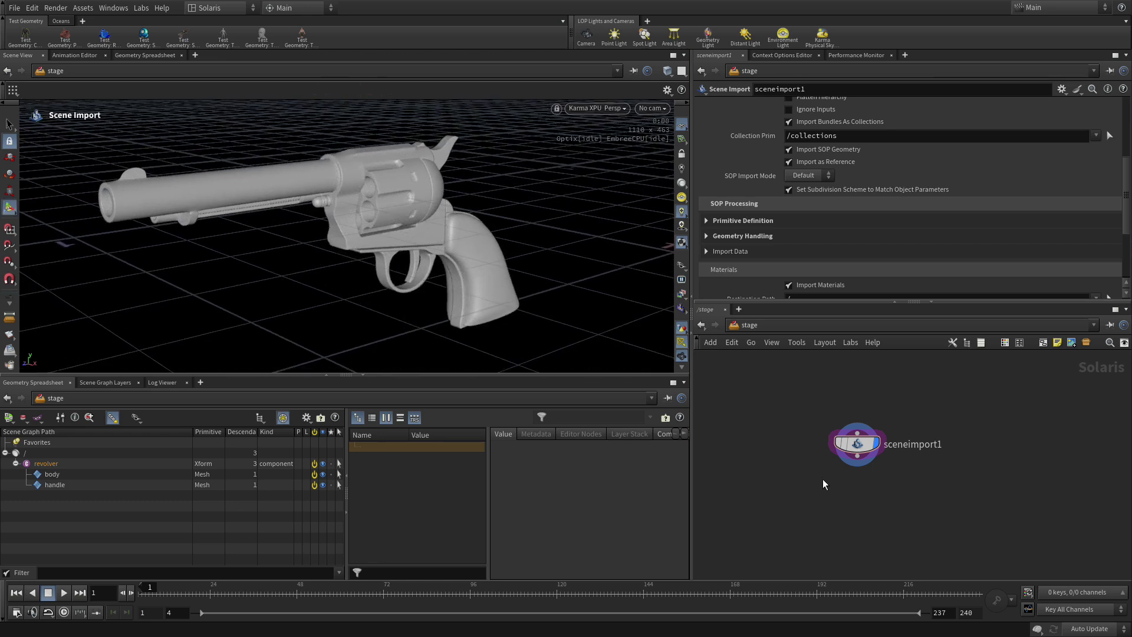
# - Add a Material Linker below sceneimport1 and give it the display flag
pyautogui.scroll(2, 837, 477)
pyautogui.press('Tab')
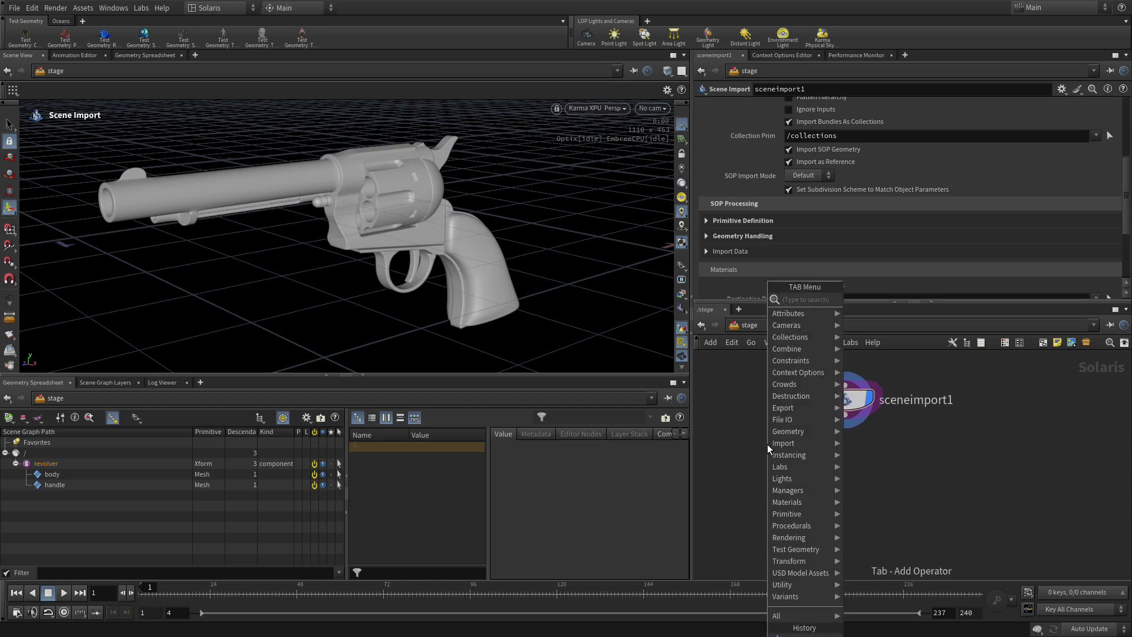
pyautogui.write('mat')
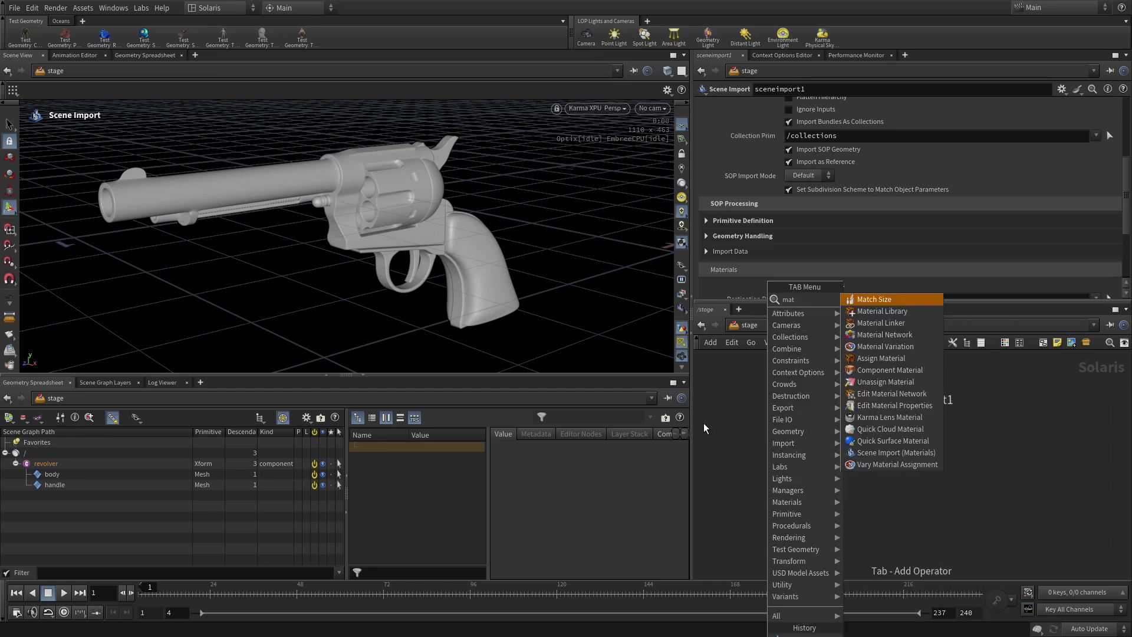
pyautogui.press('Down')
pyautogui.press('Down')
pyautogui.press('Return')
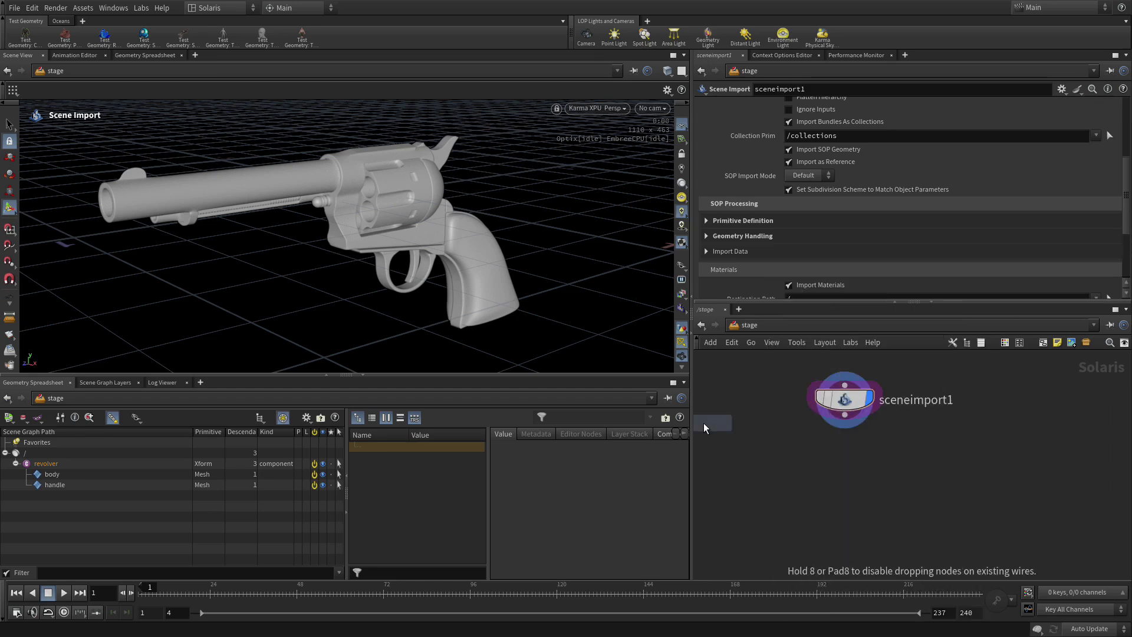
pyautogui.click(847, 488)
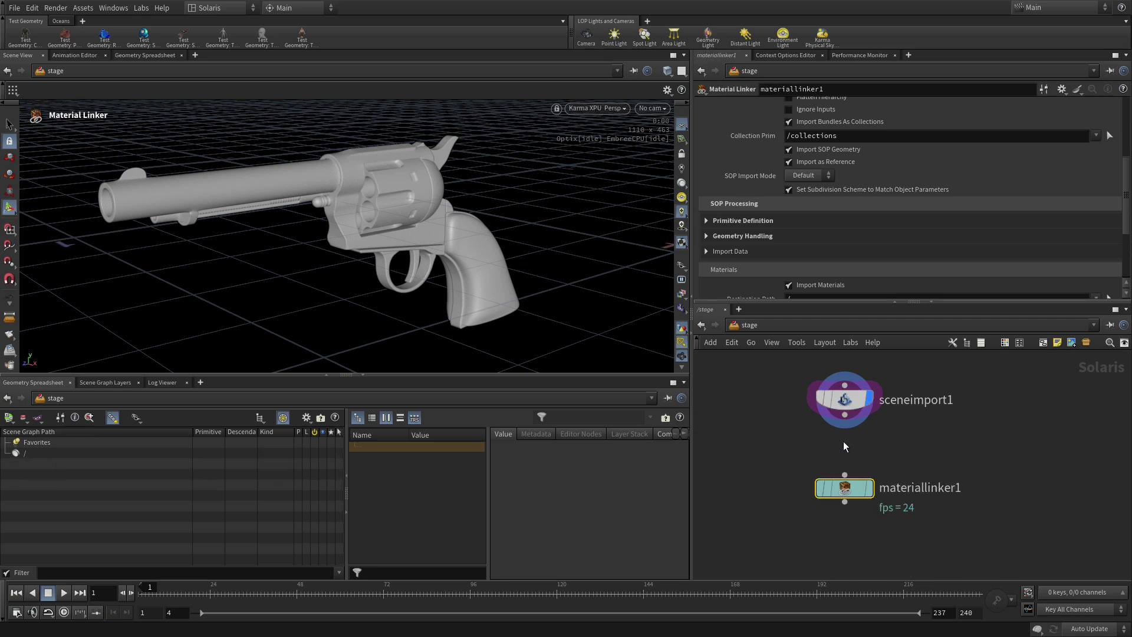
pyautogui.click(870, 488)
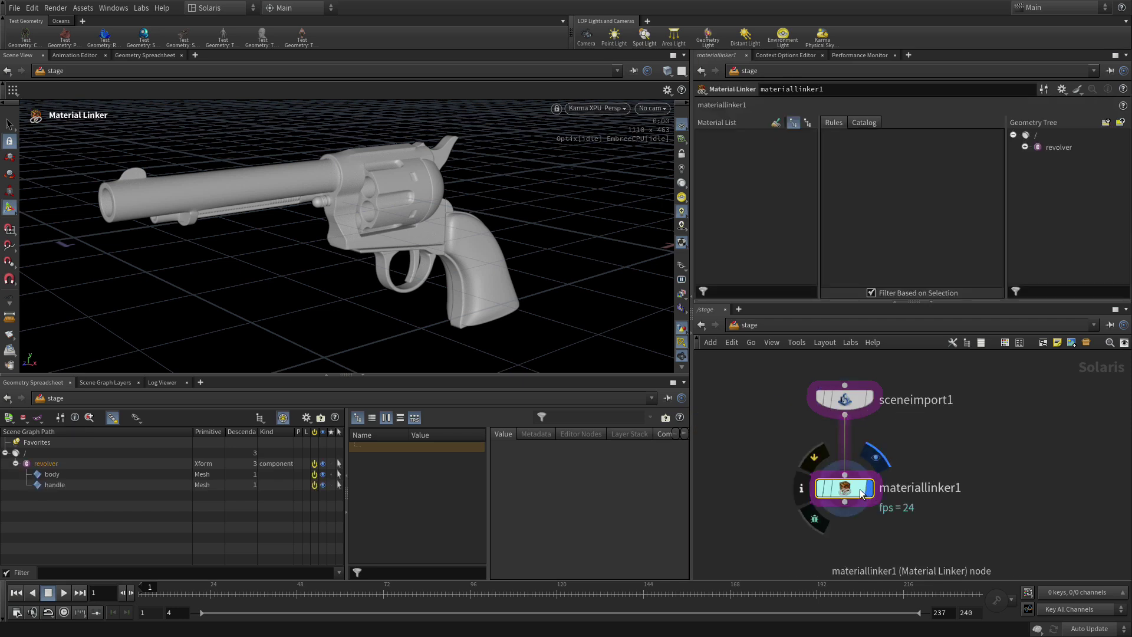
# - Drag MetalIron and WoodDark from the Catalog into the Material List
pyautogui.click(872, 126)
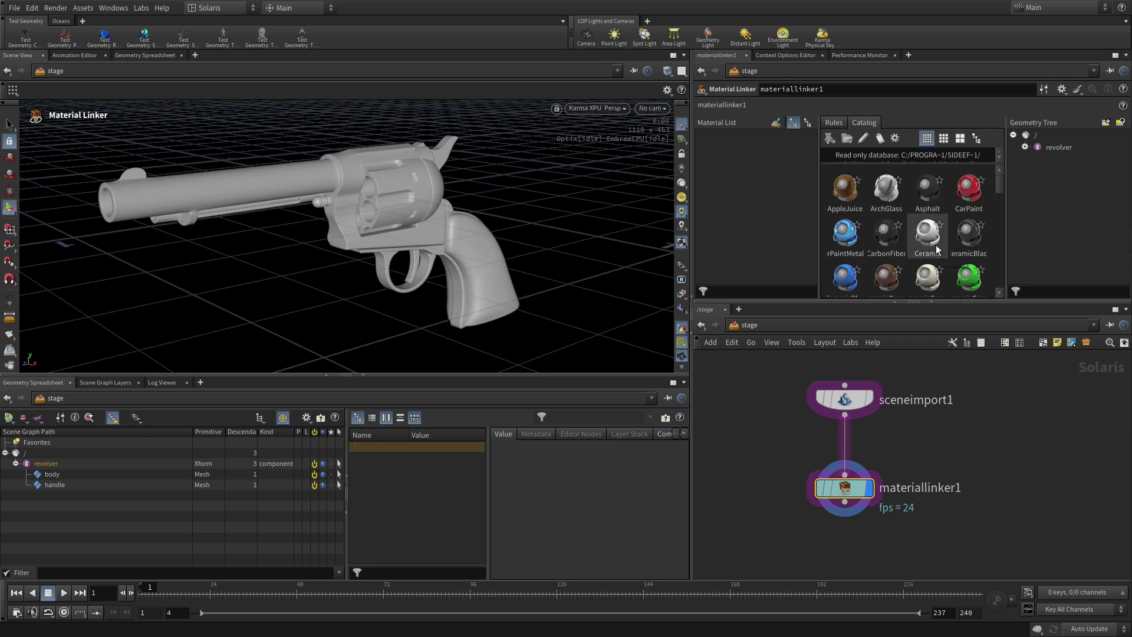
pyautogui.scroll(-5, 937, 250)
pyautogui.scroll(-5, 937, 249)
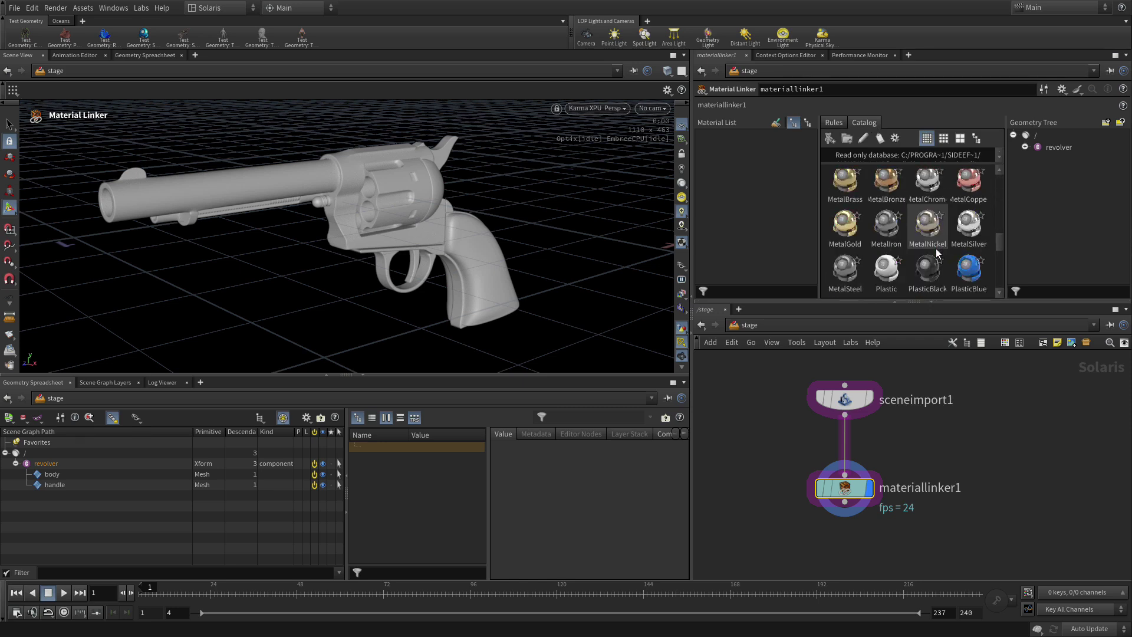
pyautogui.moveTo(887, 227); pyautogui.dragTo(746, 170)
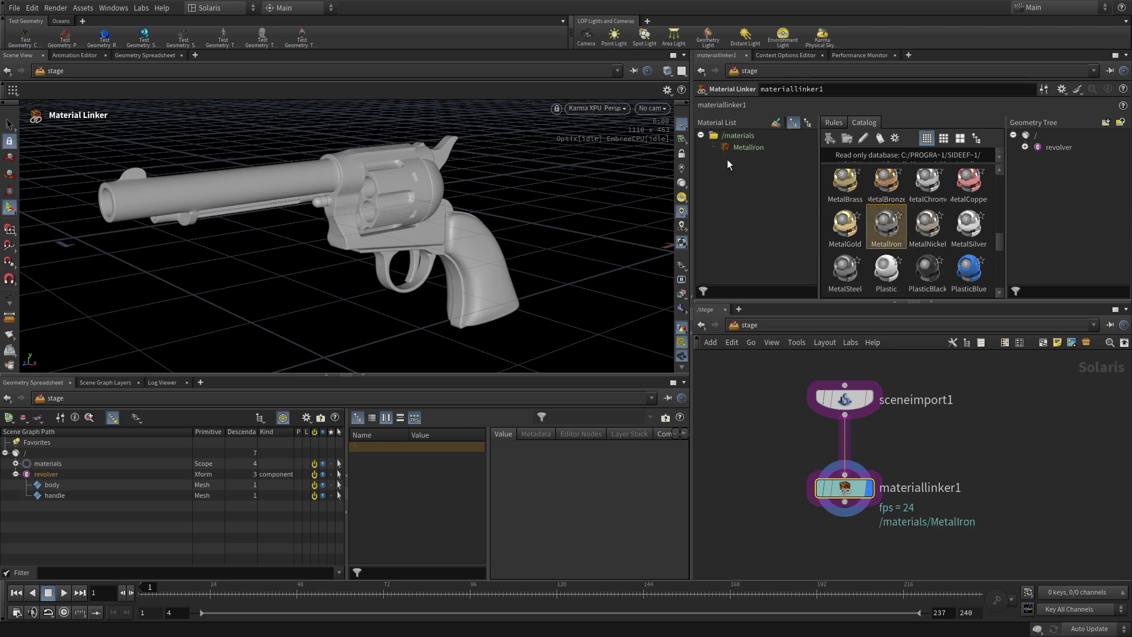
pyautogui.scroll(-5, 886, 230)
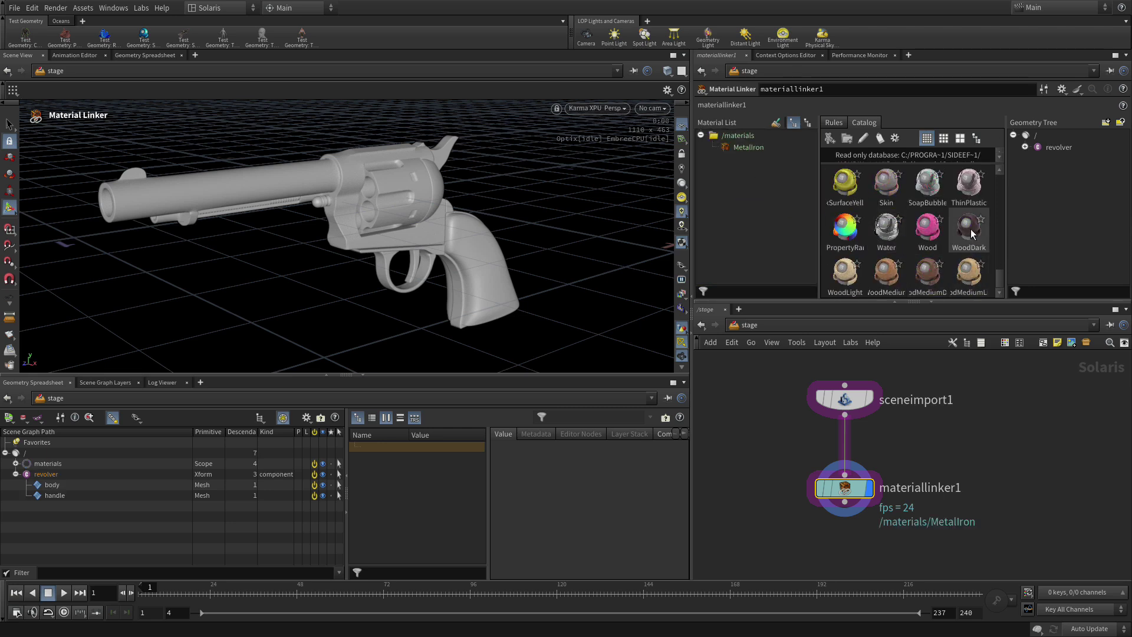
pyautogui.moveTo(971, 233); pyautogui.dragTo(752, 190)
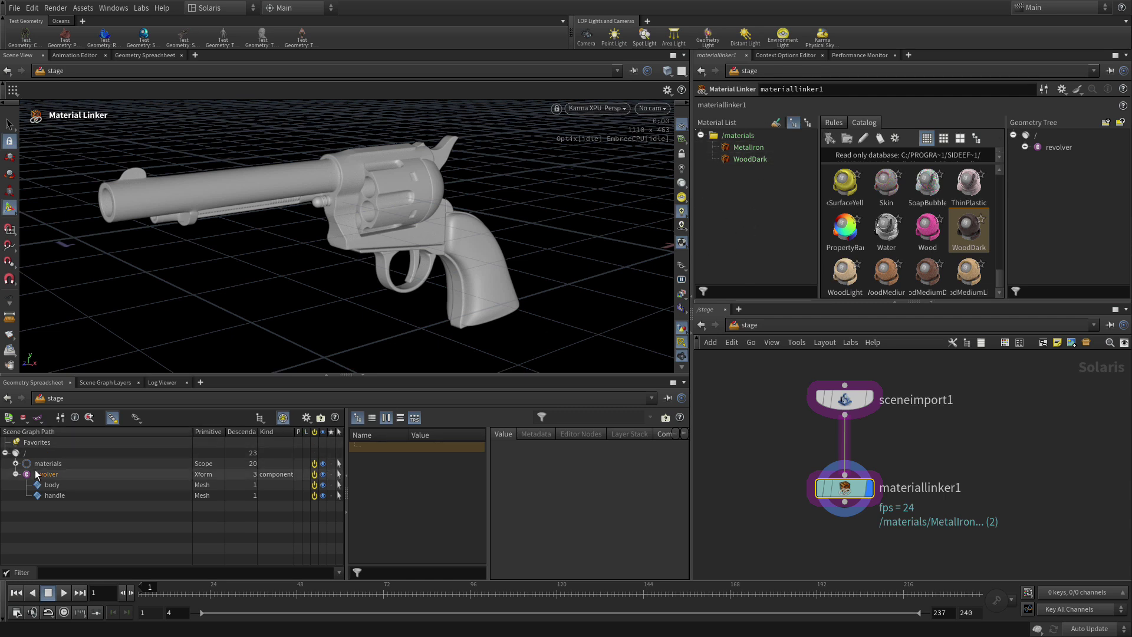
pyautogui.click(15, 463)
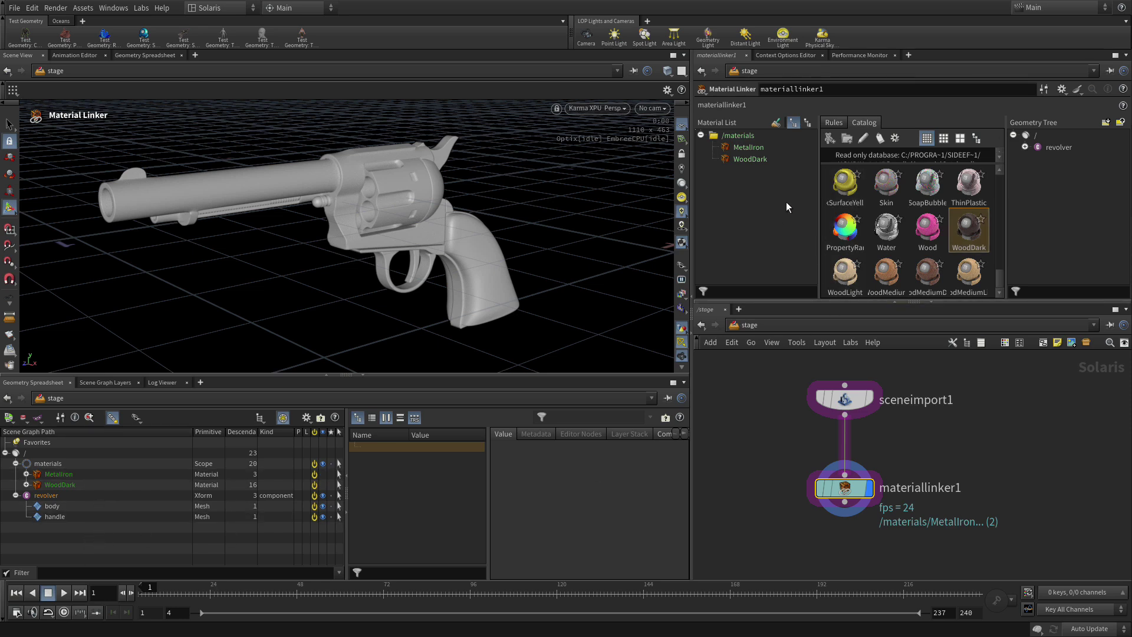
# - Create a MetalIron rule and assign the revolver body to it
pyautogui.click(832, 122)
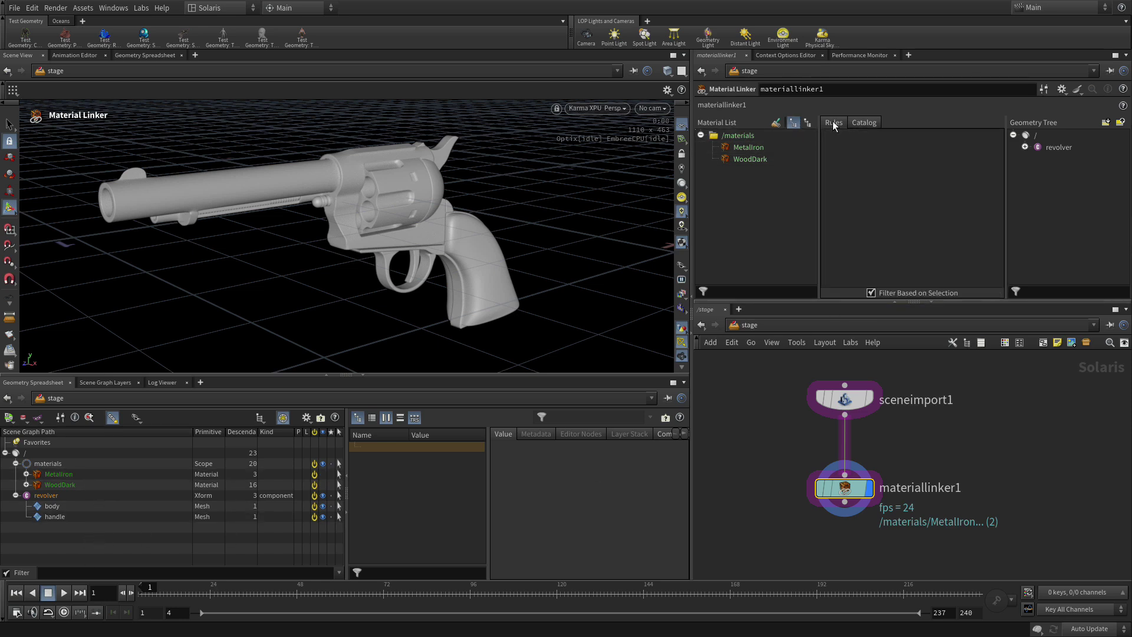
pyautogui.moveTo(760, 149); pyautogui.dragTo(858, 164)
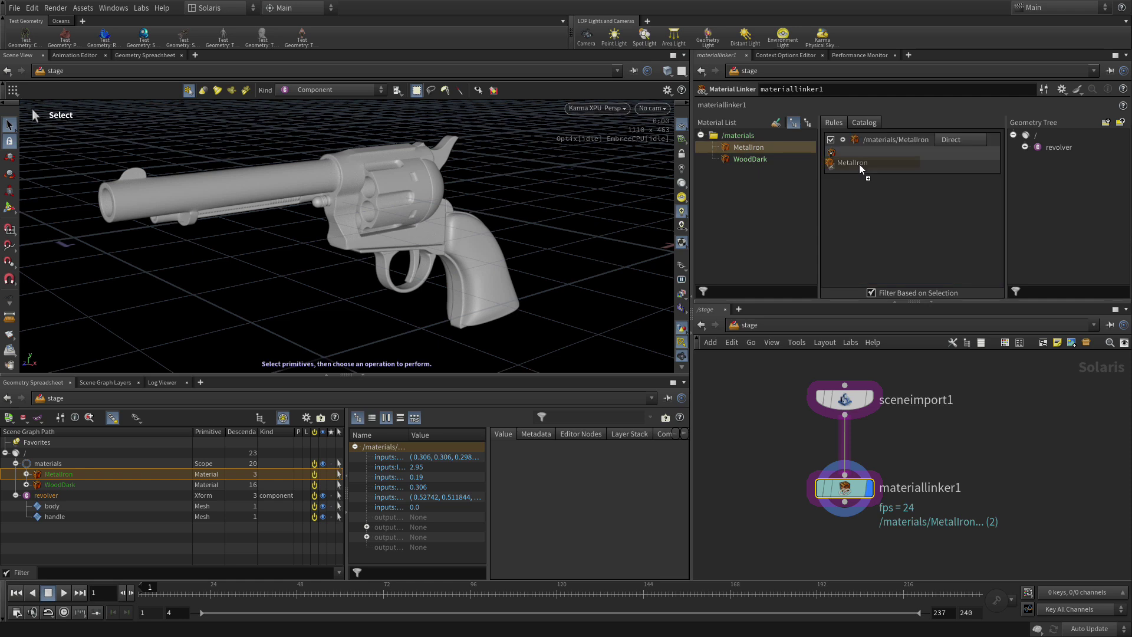
pyautogui.click(1025, 147)
pyautogui.moveTo(1064, 159); pyautogui.dragTo(890, 149)
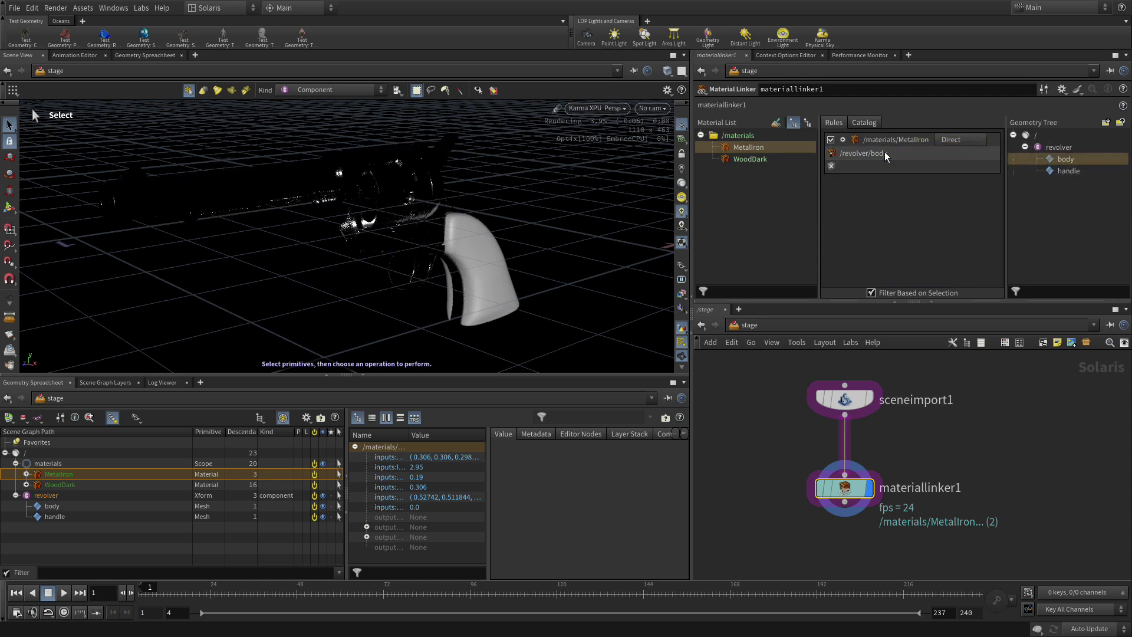
# - Create a WoodDark rule for the revolver handle and turn off the viewport grid
pyautogui.click(766, 163)
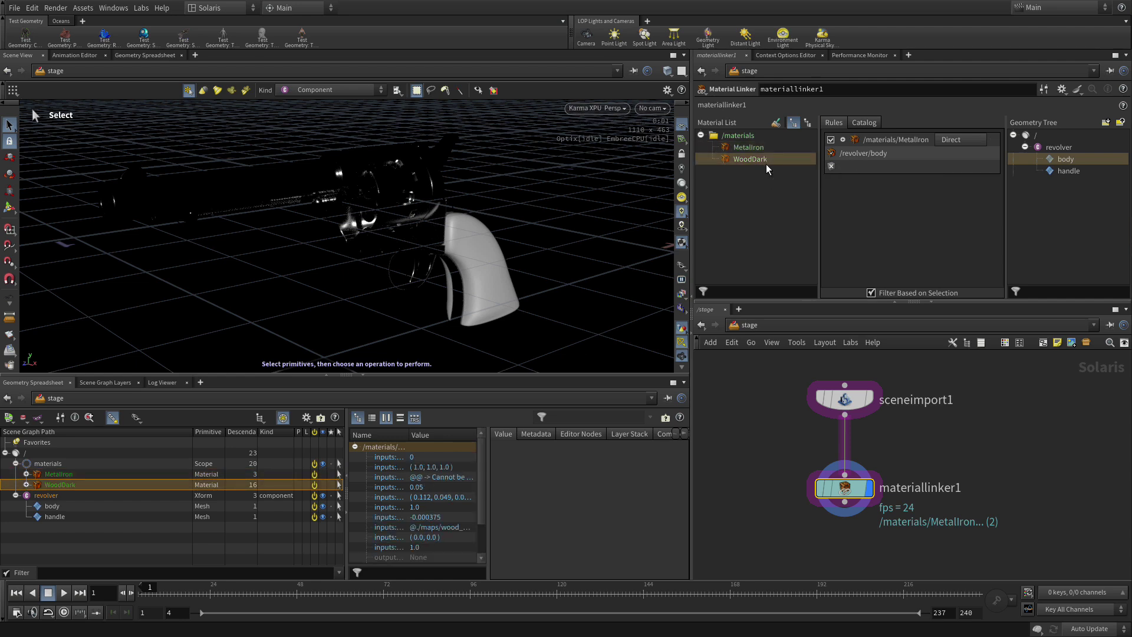
pyautogui.moveTo(766, 164); pyautogui.dragTo(886, 228)
pyautogui.moveTo(1062, 169); pyautogui.dragTo(910, 156)
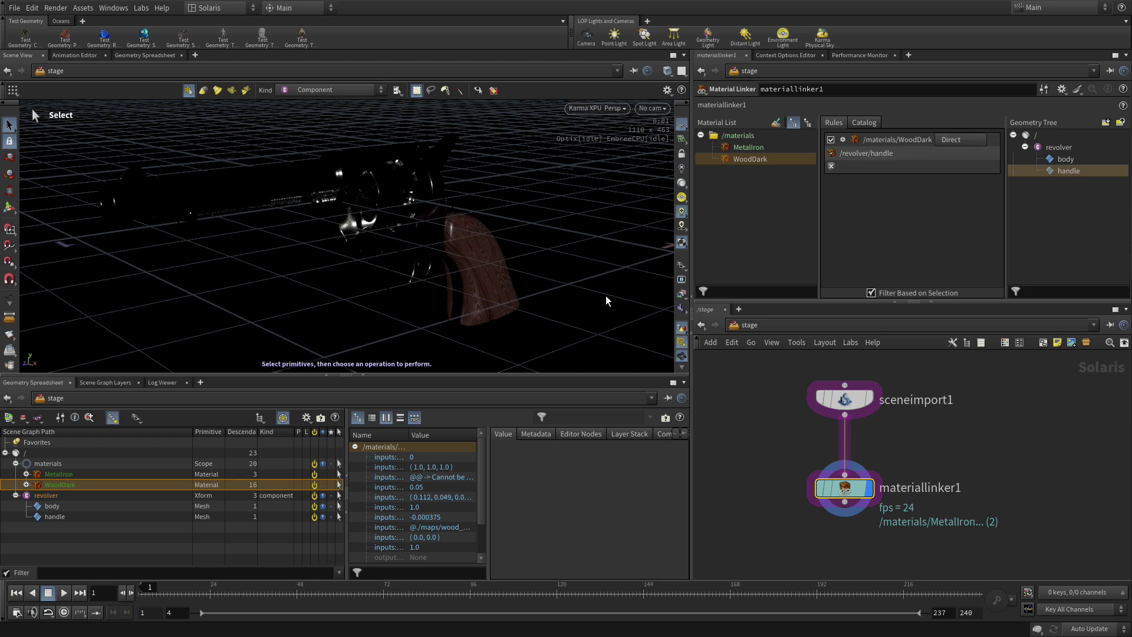
pyautogui.click(682, 125)
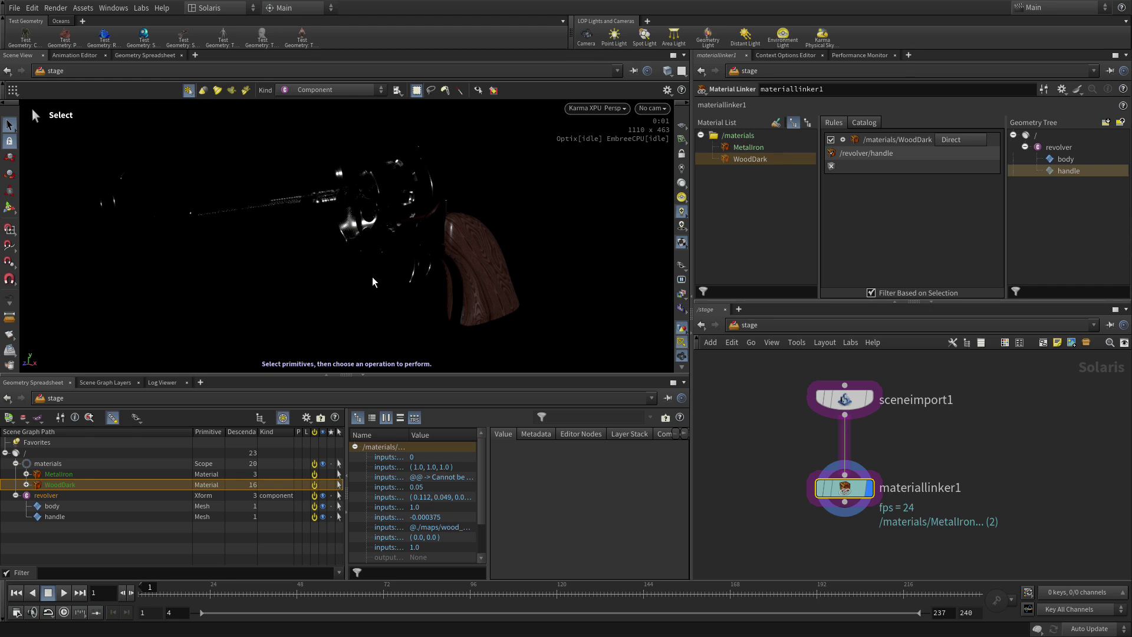
# - Place a Dome Light node below the material linker
pyautogui.moveTo(800, 499); pyautogui.dragTo(797, 426, button='middle')
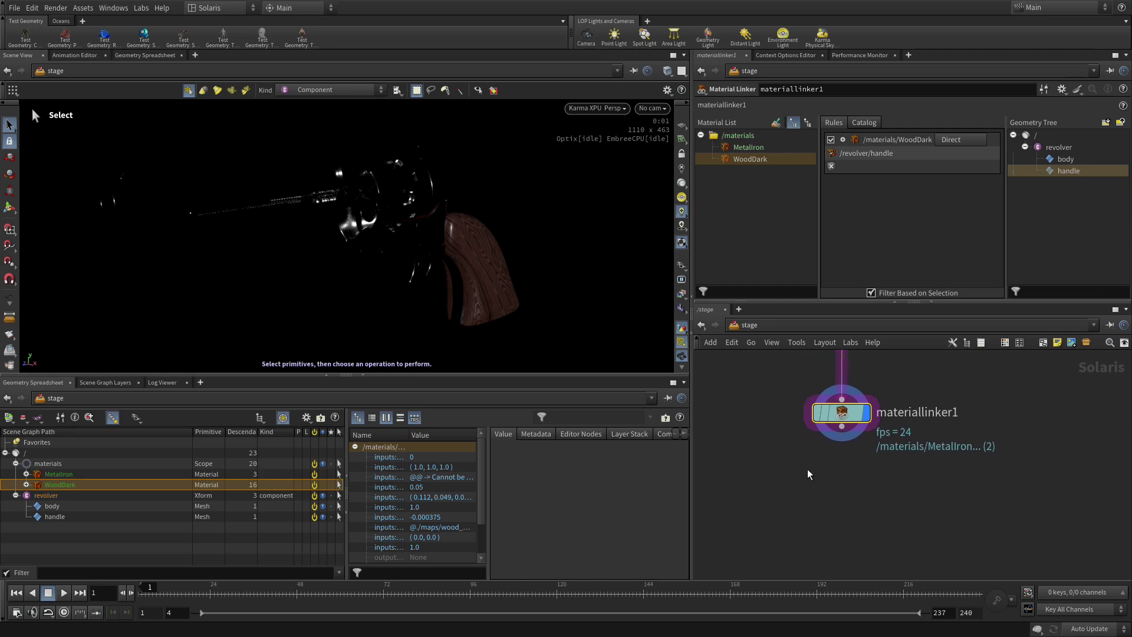
pyautogui.press('capslock')
pyautogui.press('Tab')
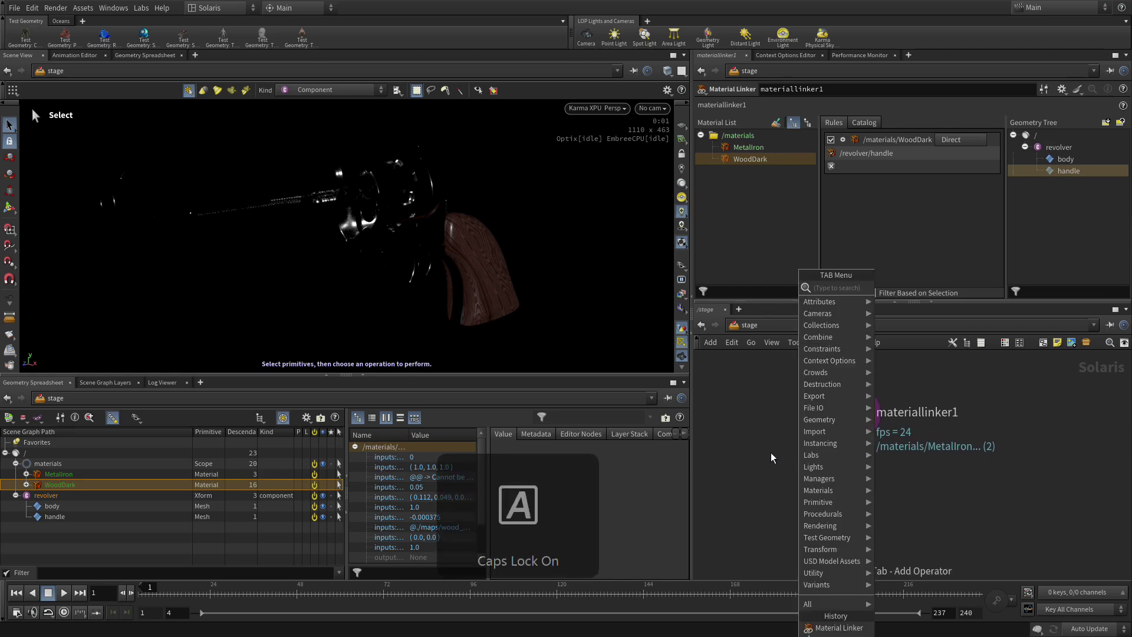
pyautogui.write('DOME')
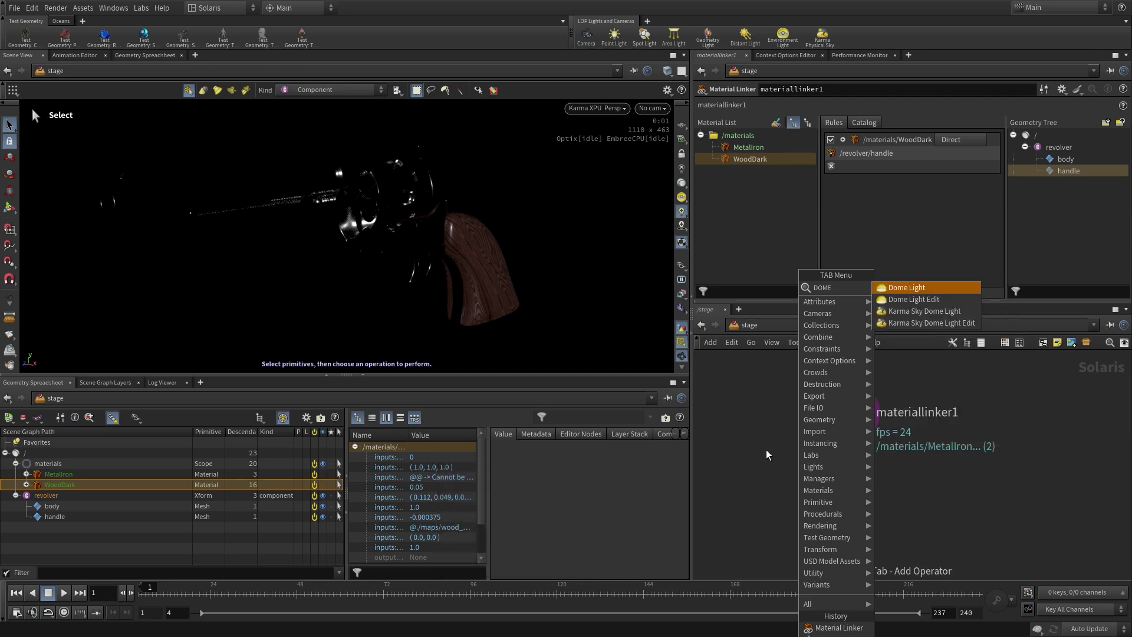
pyautogui.press('Return')
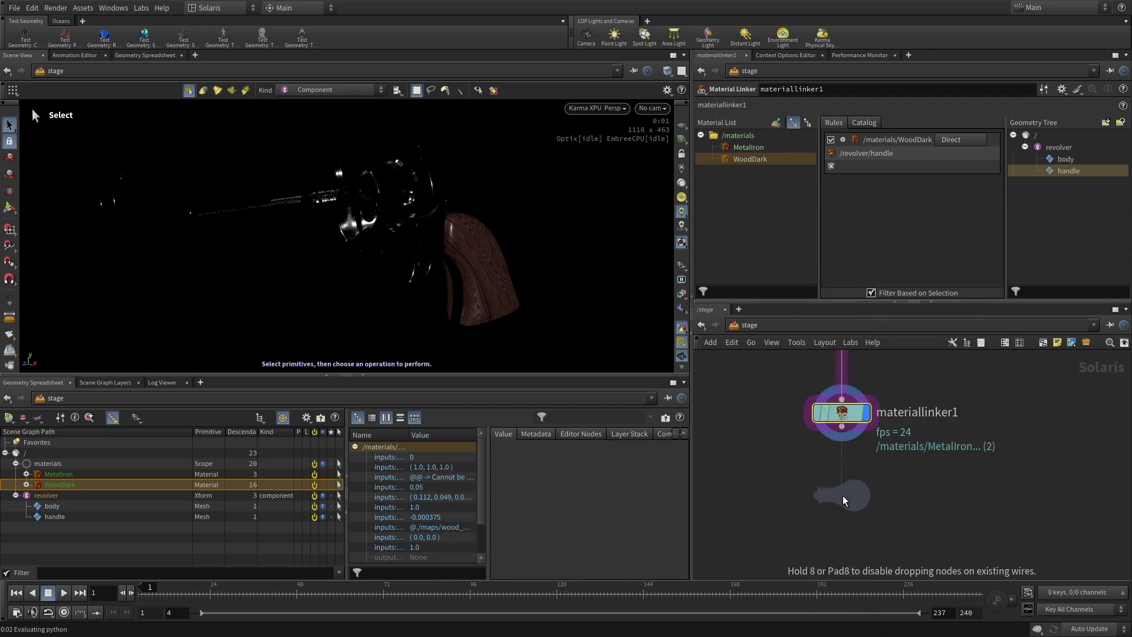
pyautogui.click(833, 499)
# - Wire materiallinker1 into domelight1, hide the light guides, and return to the Select tool
pyautogui.click(841, 427)
pyautogui.click(843, 479)
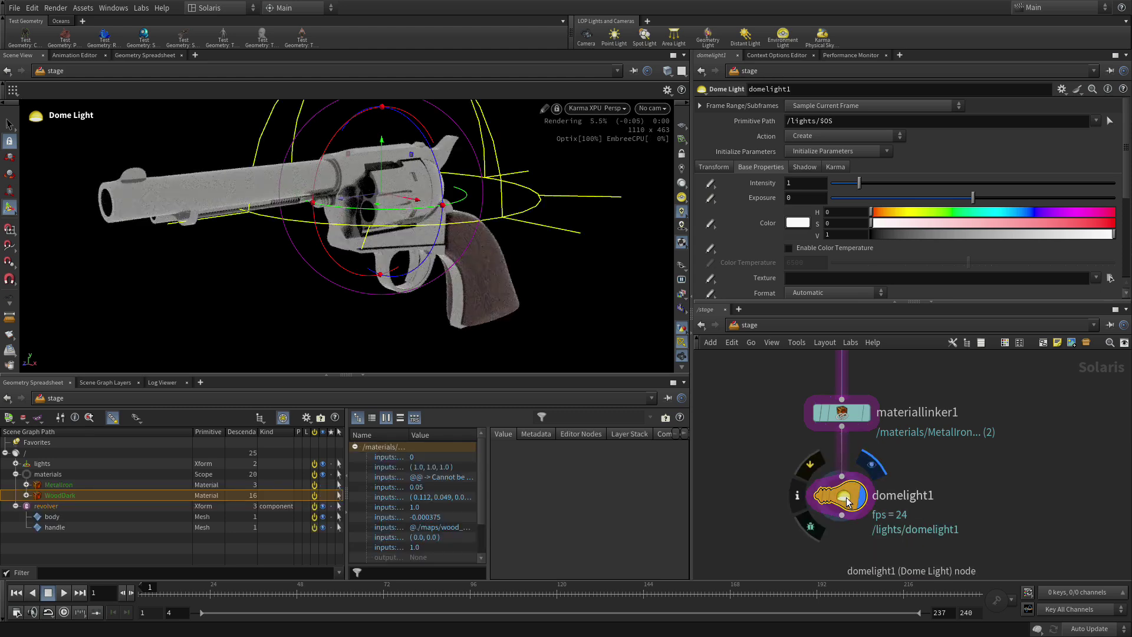
pyautogui.click(682, 341)
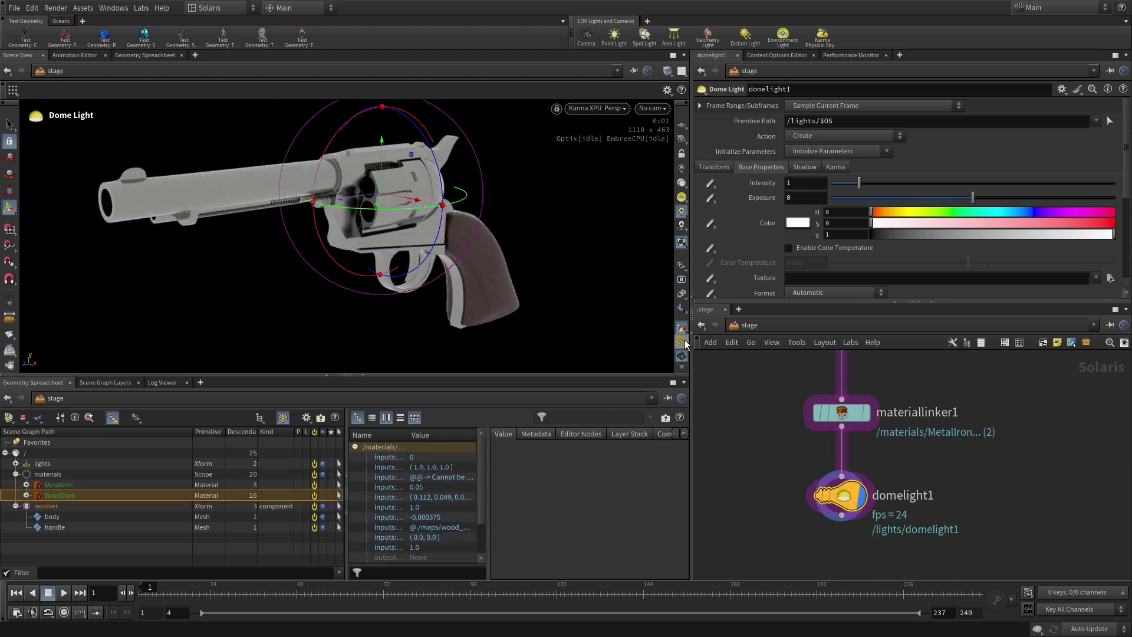
pyautogui.click(9, 123)
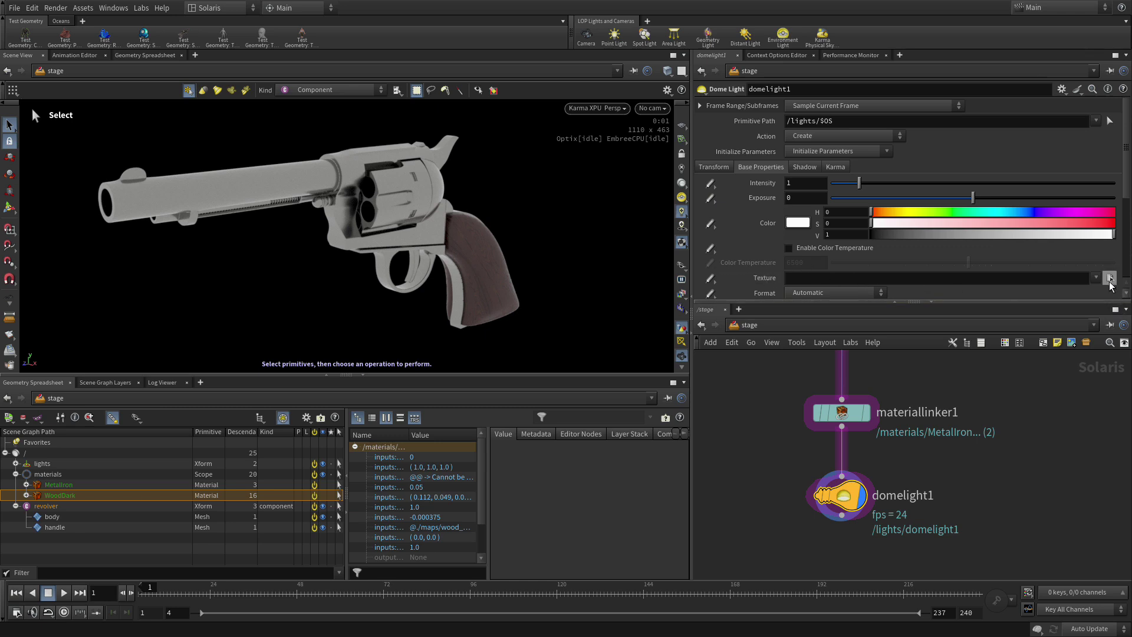
# - Set domelight1's texture to $HFS/houdini/pic/hdri/HDRIHaven_skylit_garage_2k.rat
pyautogui.click(1110, 279)
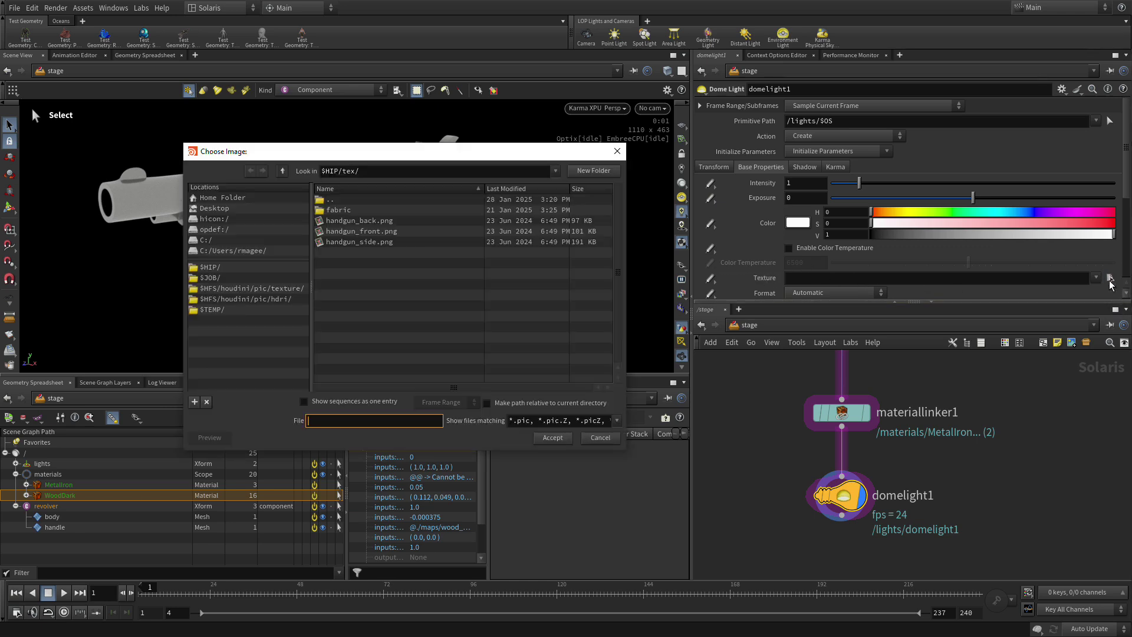
pyautogui.click(228, 299)
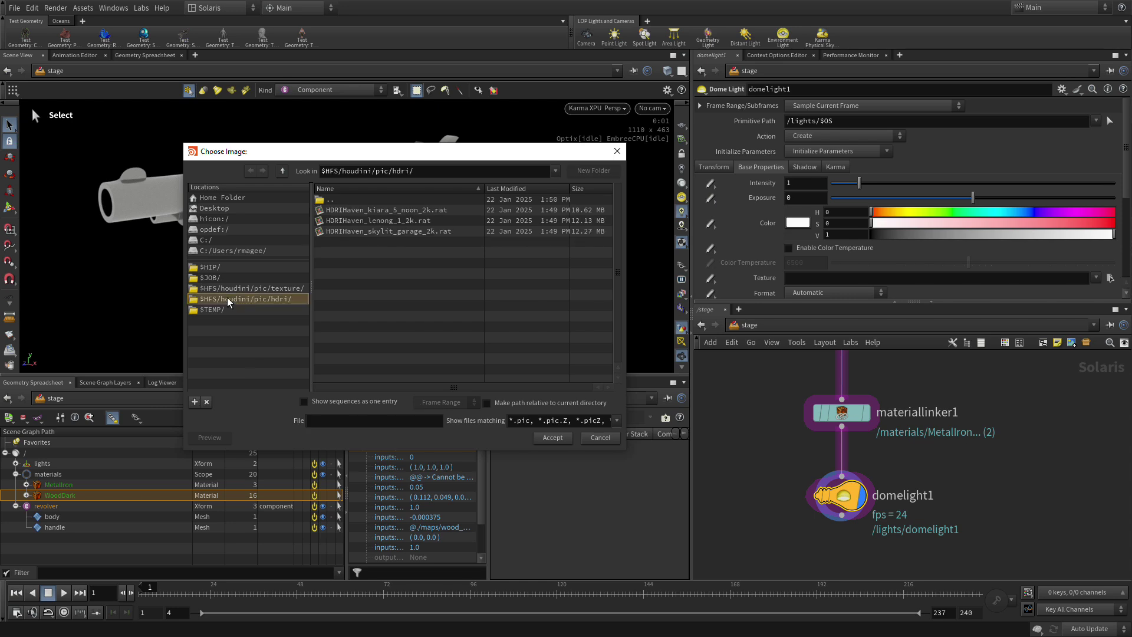
pyautogui.click(394, 233)
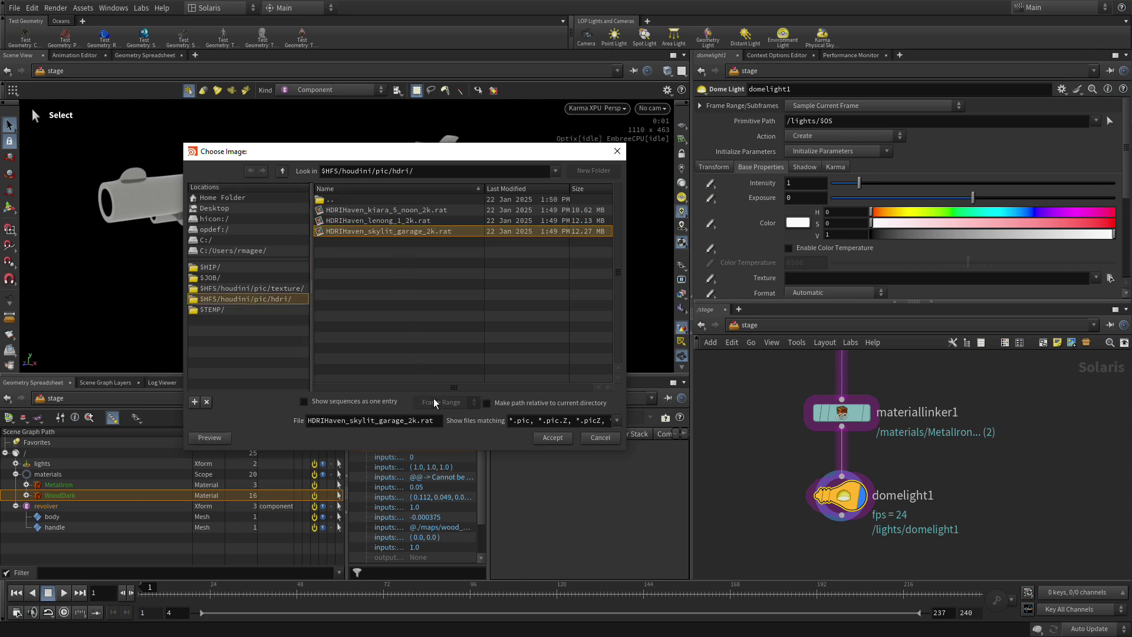
pyautogui.click(555, 441)
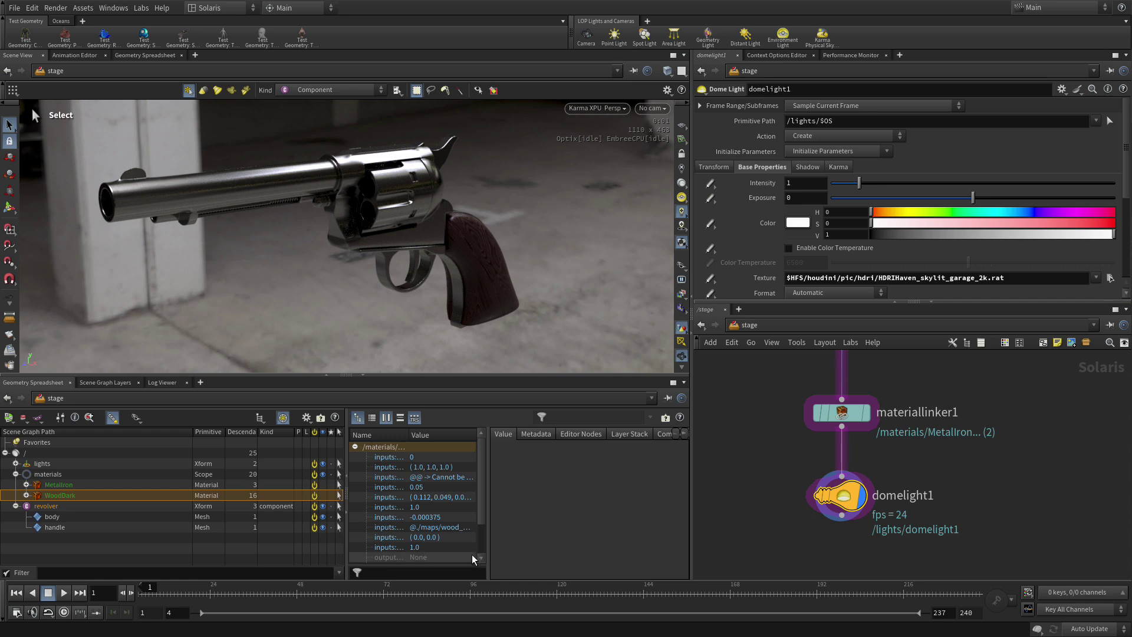
# - Place a SOP Create node above sceneimport1 and wire its output into sceneimport1
pyautogui.scroll(-3, 969, 467)
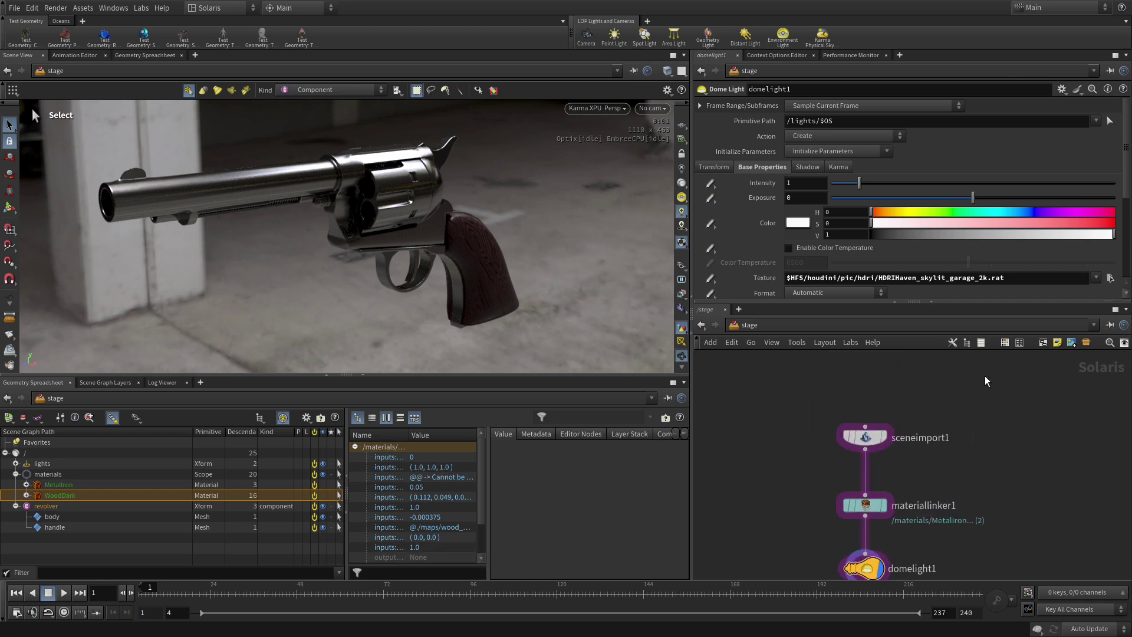
pyautogui.press('Tab')
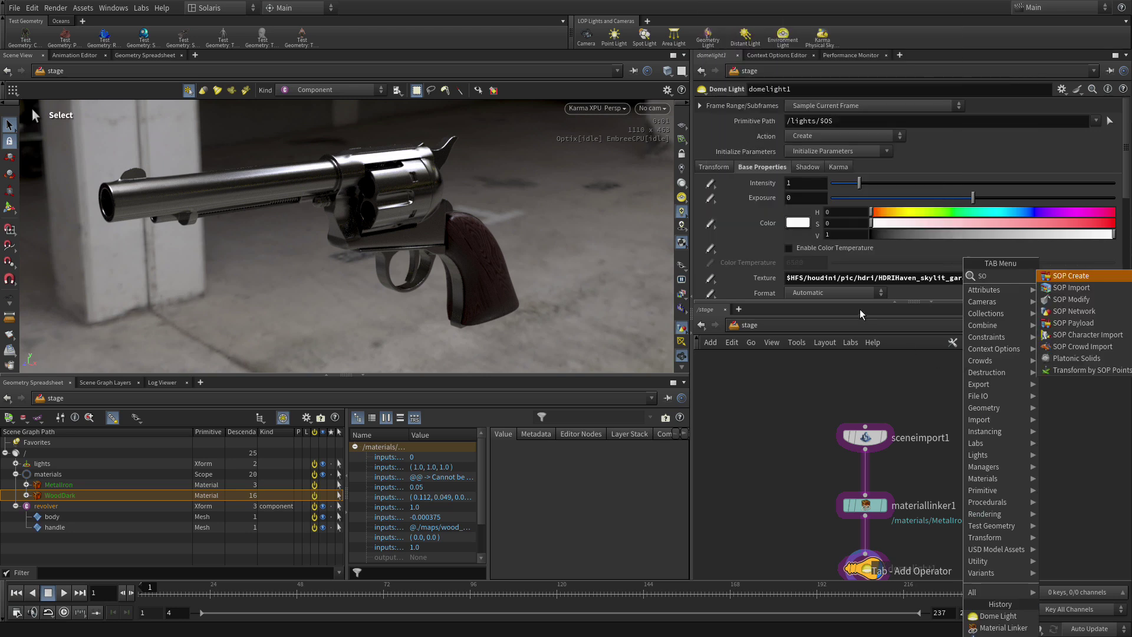
pyautogui.click(1079, 371)
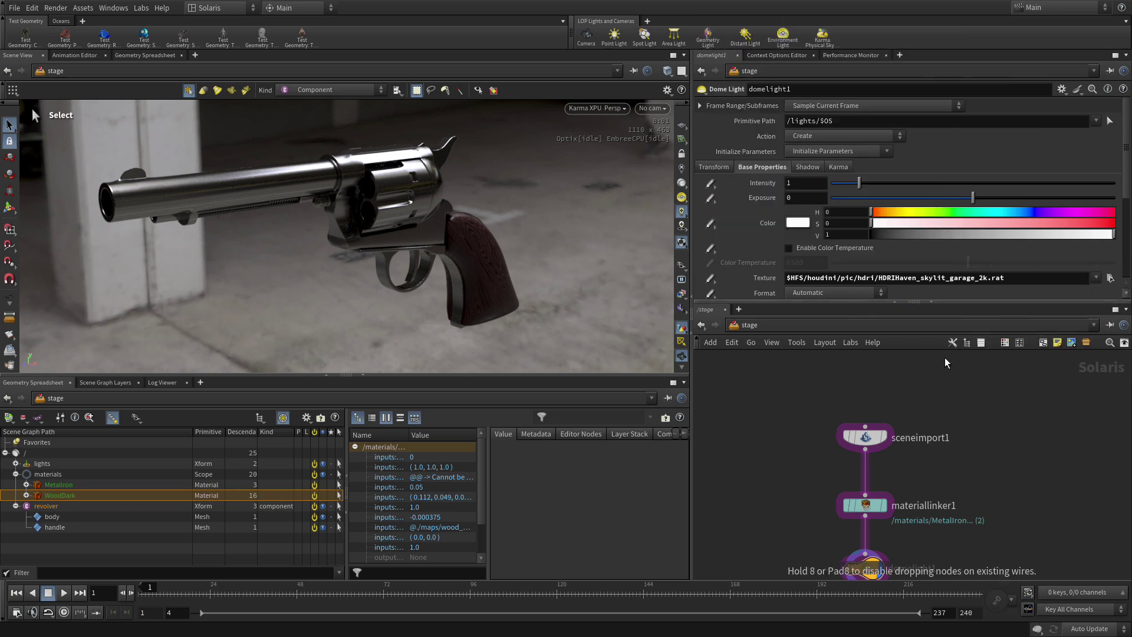
pyautogui.click(868, 386)
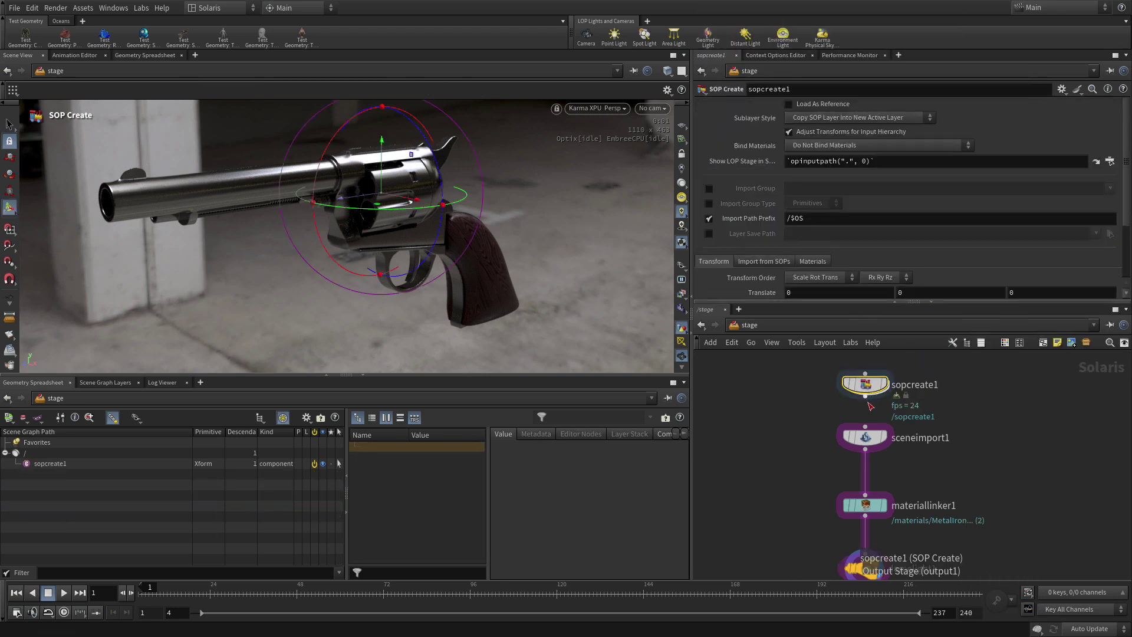
pyautogui.click(865, 398)
pyautogui.click(867, 427)
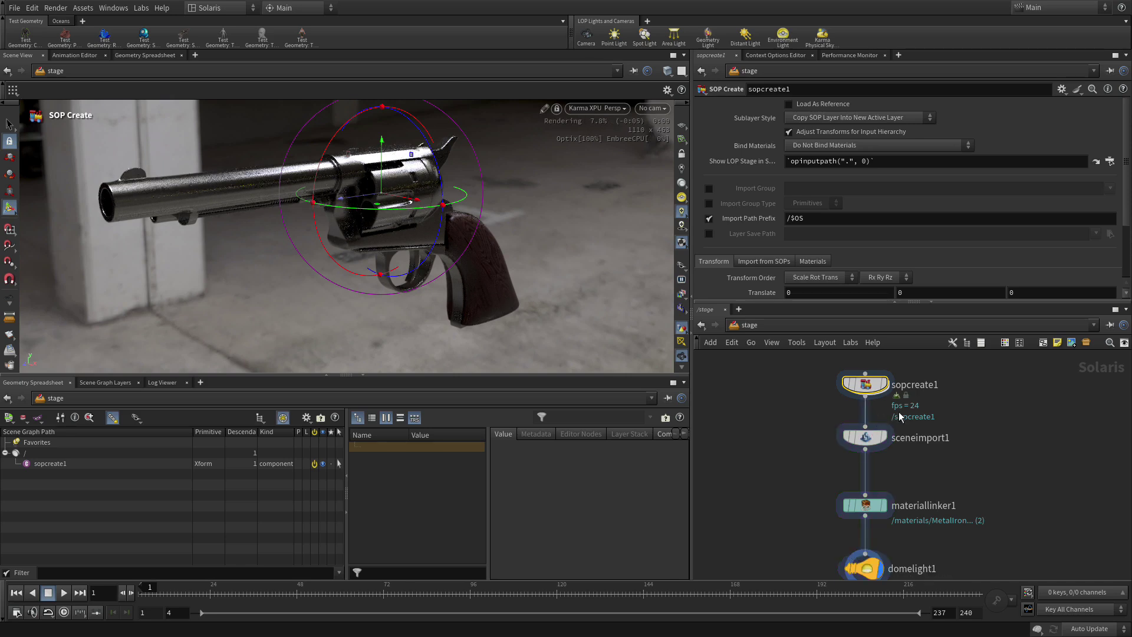
# - Inside sopcreate1, add a Tube node to the empty network
pyautogui.doubleClick(871, 384)
pyautogui.moveTo(904, 535); pyautogui.dragTo(869, 437, button='middle')
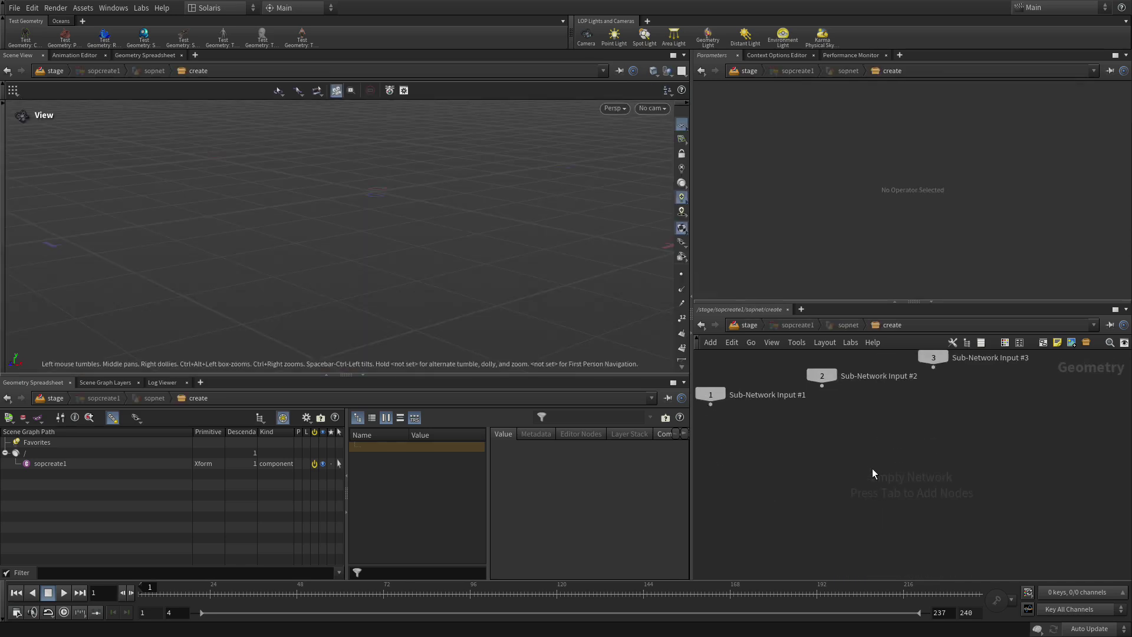
pyautogui.press('Tab')
pyautogui.press('Return')
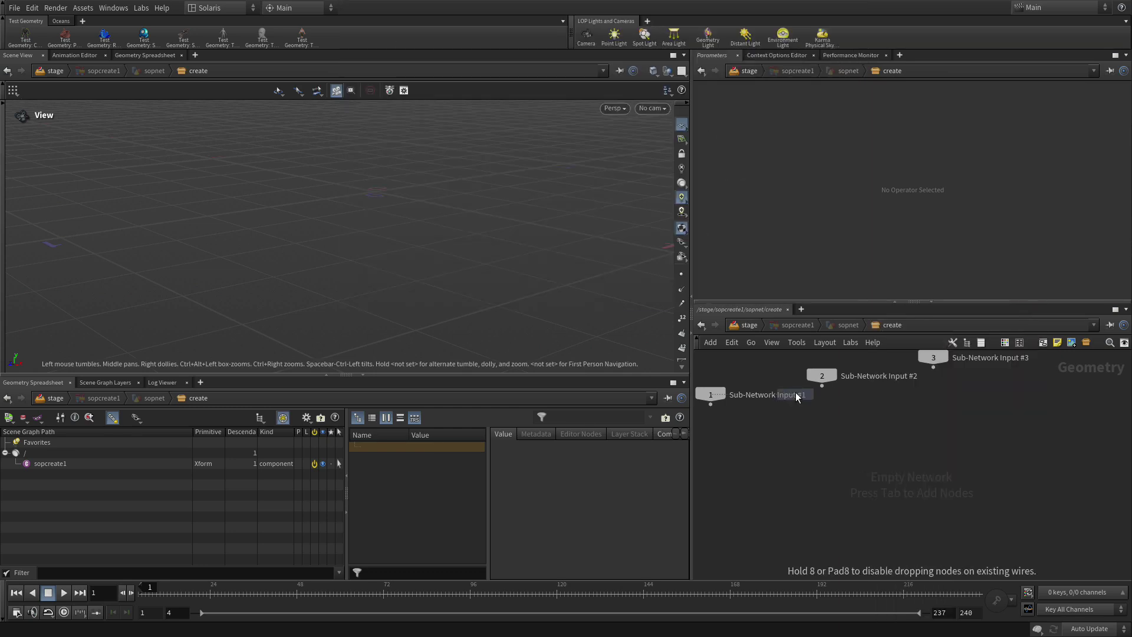
pyautogui.click(831, 481)
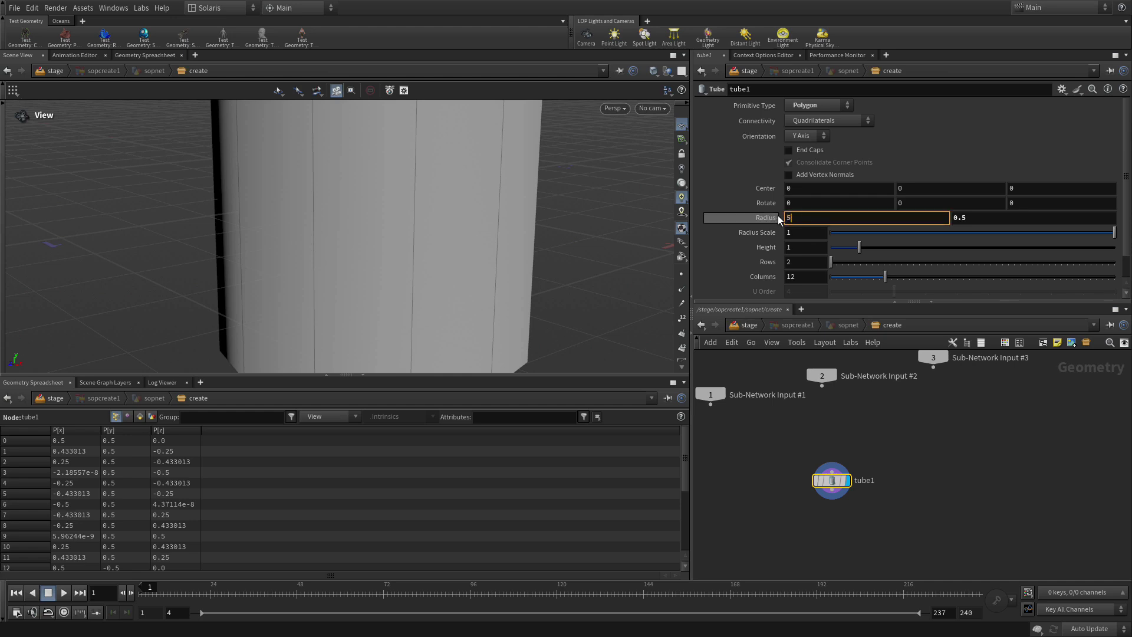
# - Set the tube's radius to 5 and its height to 10
pyautogui.press('Tab')
pyautogui.write('5')
pyautogui.press('Tab')
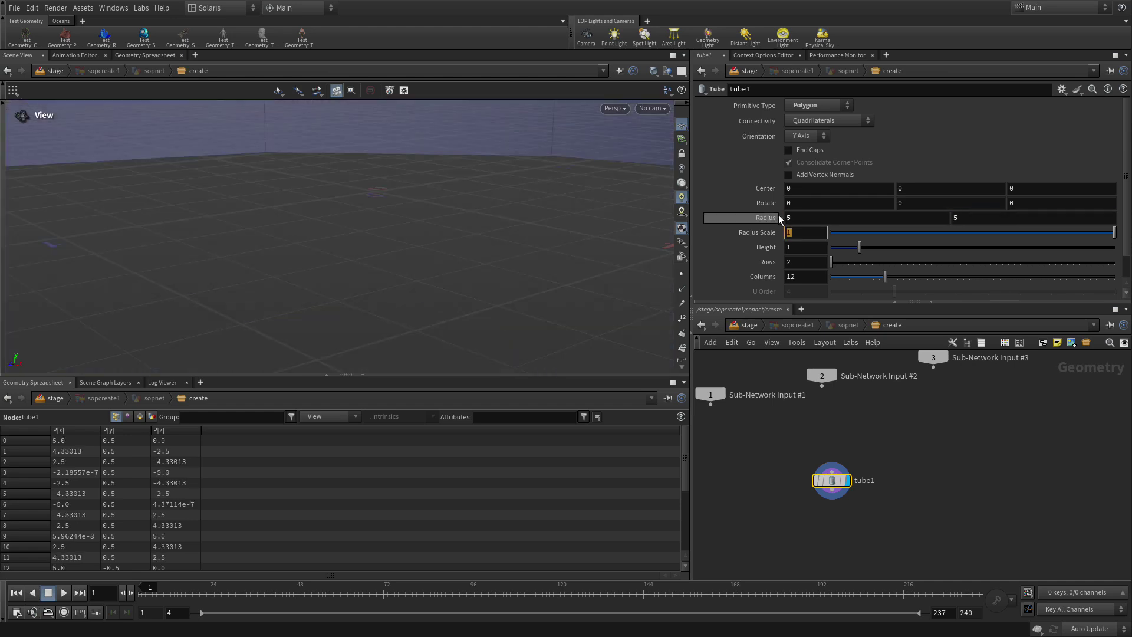
pyautogui.press('Tab')
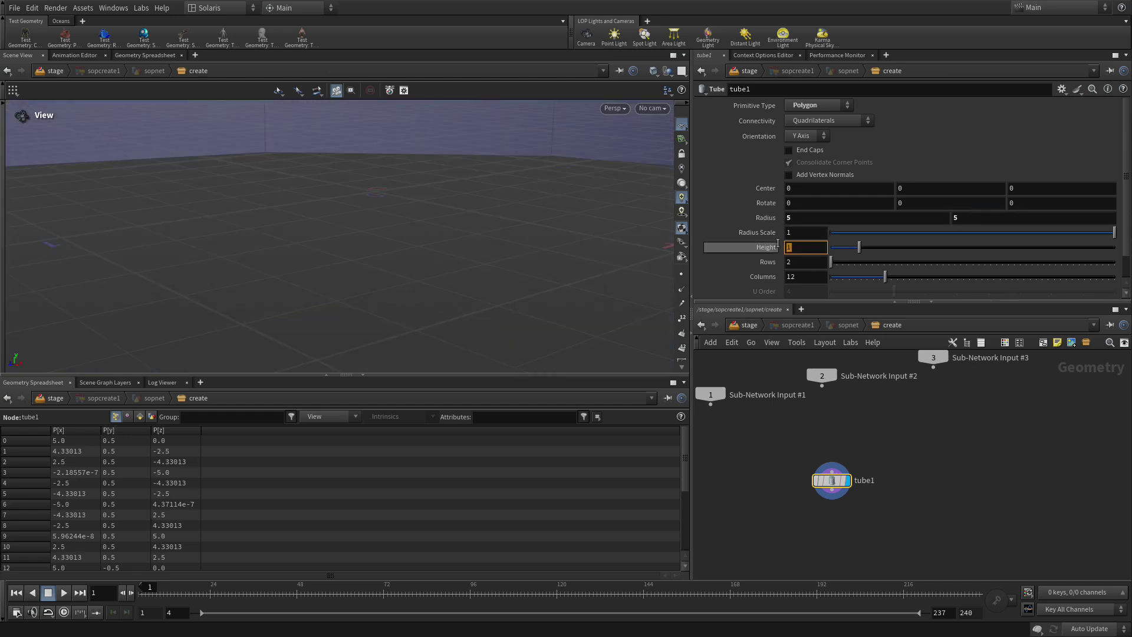
pyautogui.write('10')
pyautogui.press('Return')
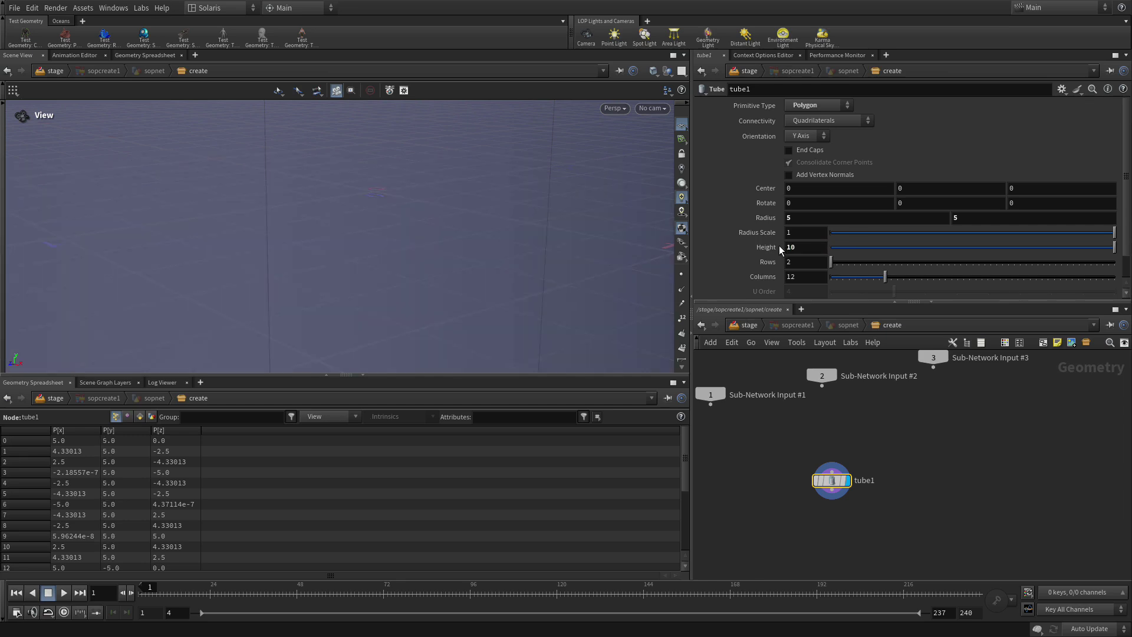
# - Frame the tube in the viewport and set its Columns to 30
pyautogui.press('h')
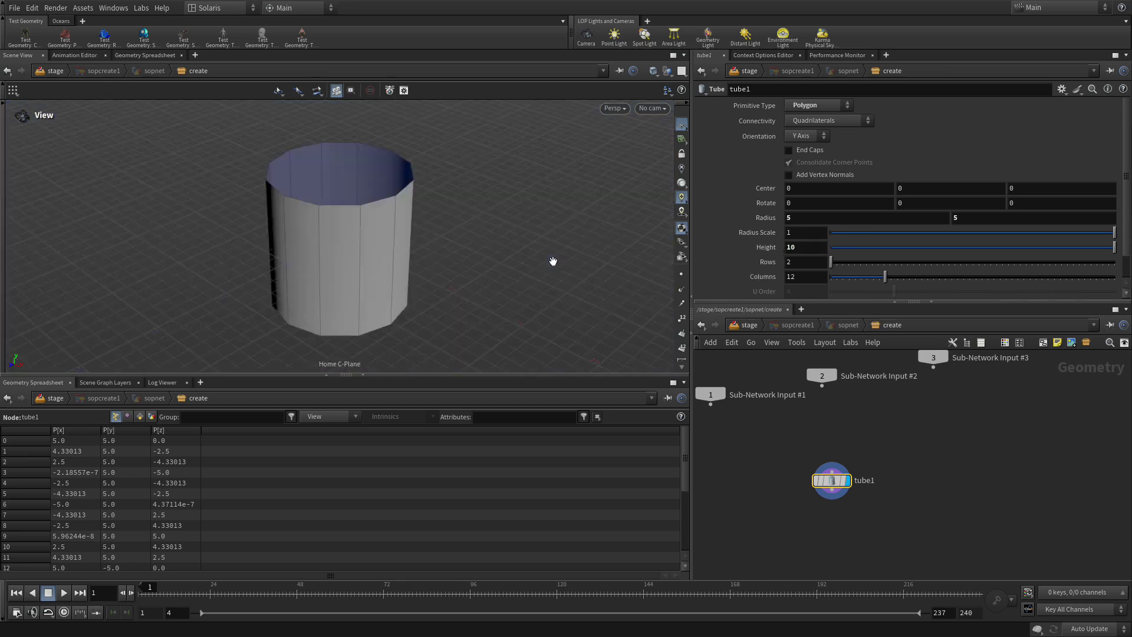
pyautogui.moveTo(551, 258); pyautogui.dragTo(577, 264)
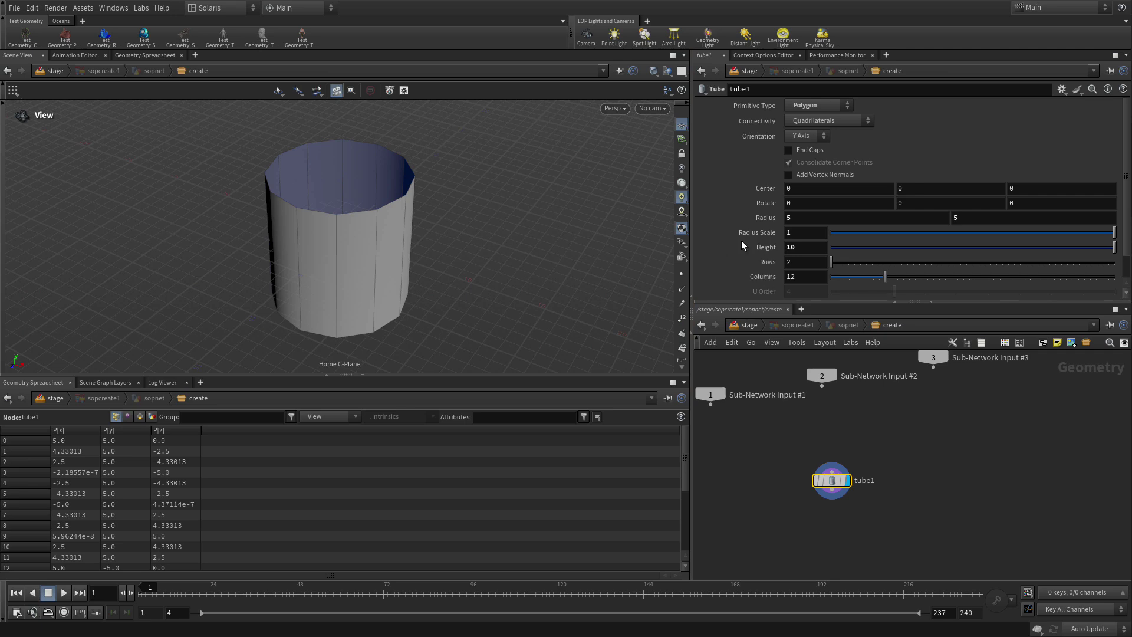
pyautogui.click(793, 276)
pyautogui.write('30')
pyautogui.press('Return')
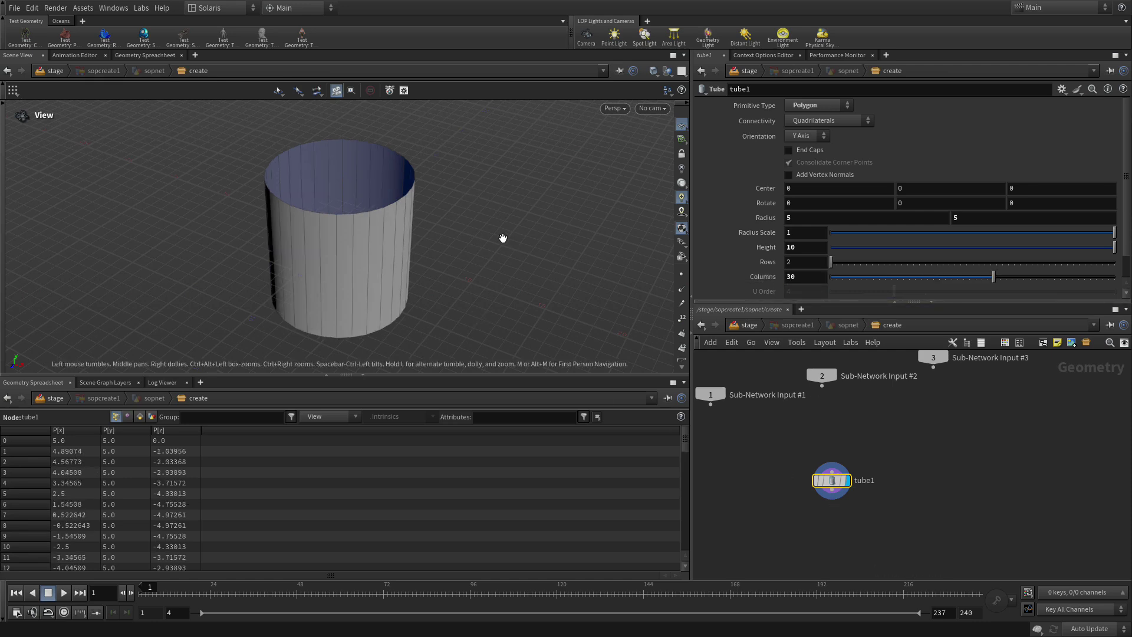
# - Select all tube geometry, add a Clip node, and set Direction X to -1
pyautogui.click(7, 149)
pyautogui.click(9, 177)
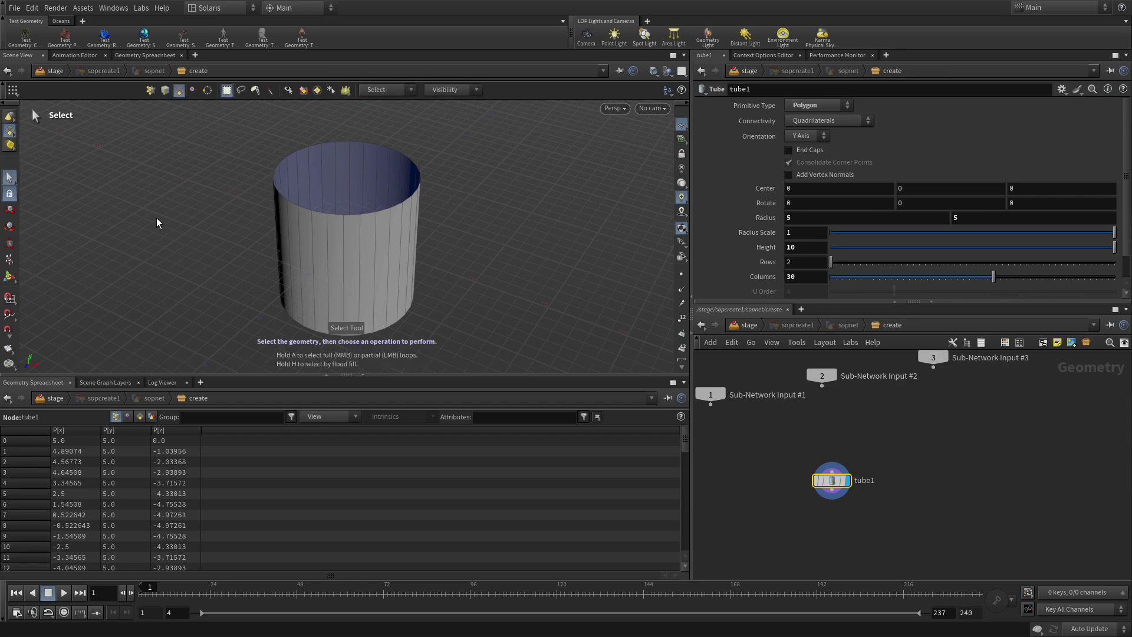
pyautogui.press('n')
pyautogui.press('Tab')
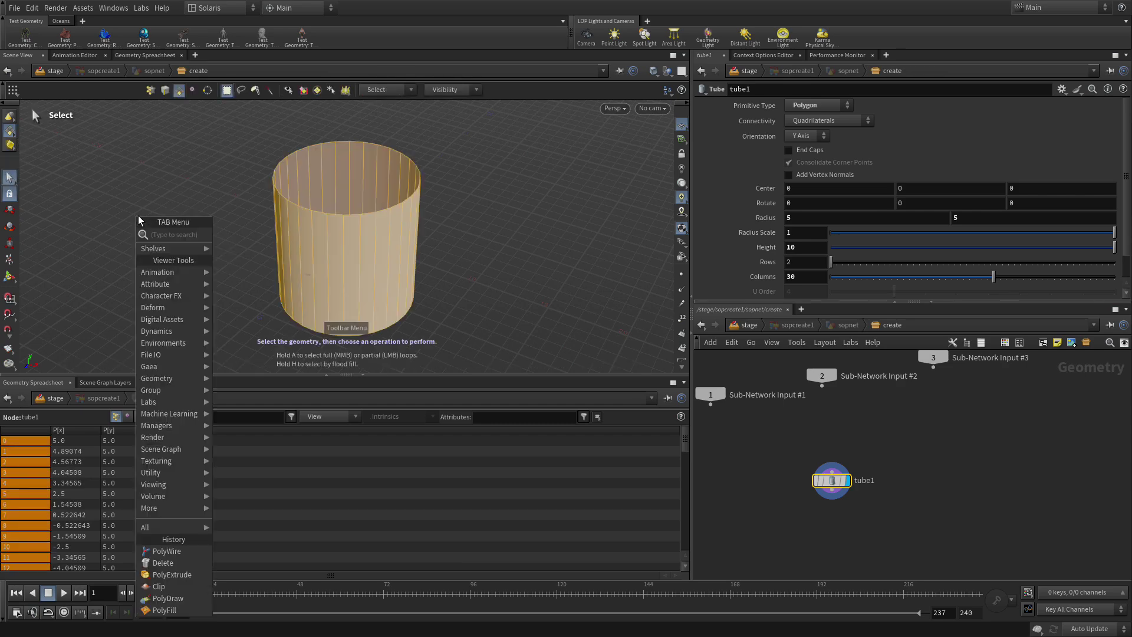
pyautogui.write('cli')
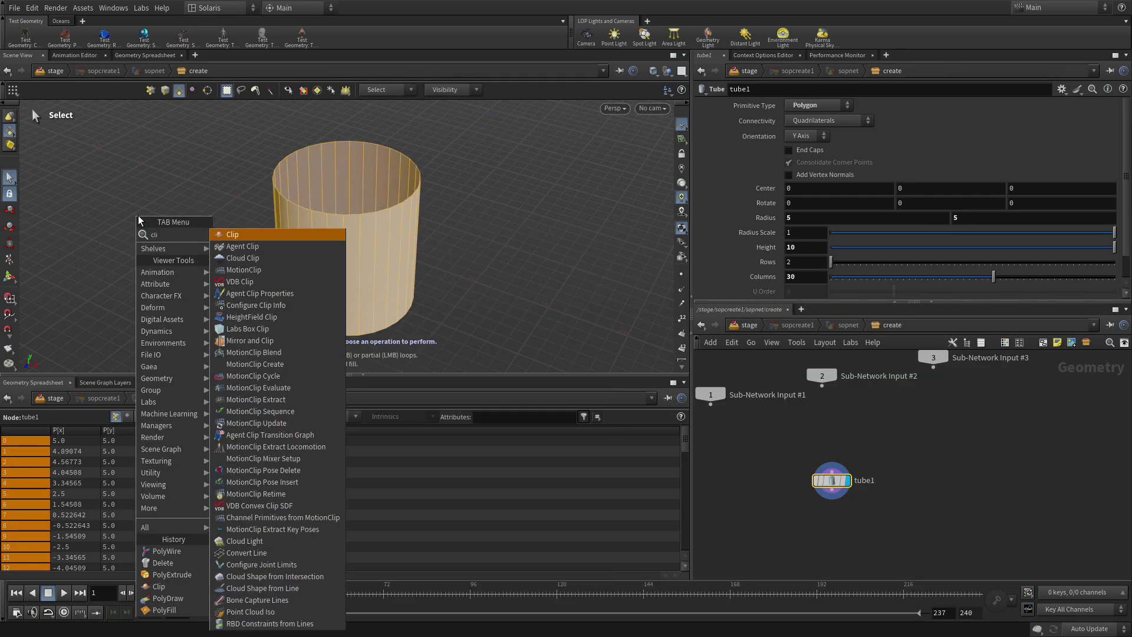
pyautogui.press('Return')
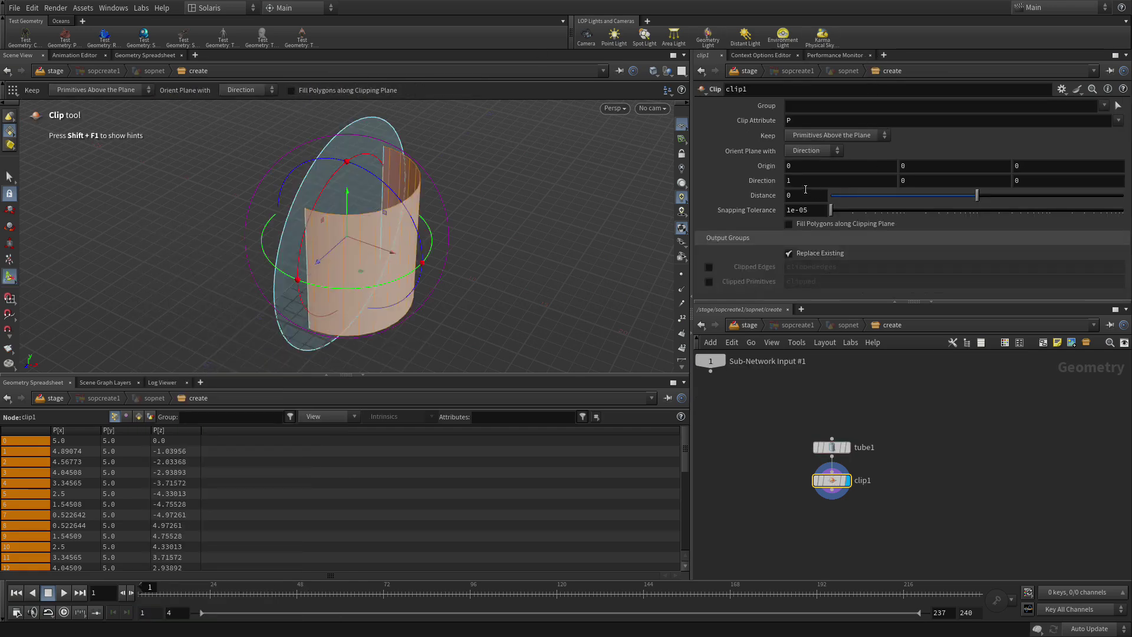
pyautogui.click(787, 182)
pyautogui.write('-1')
pyautogui.press('Return')
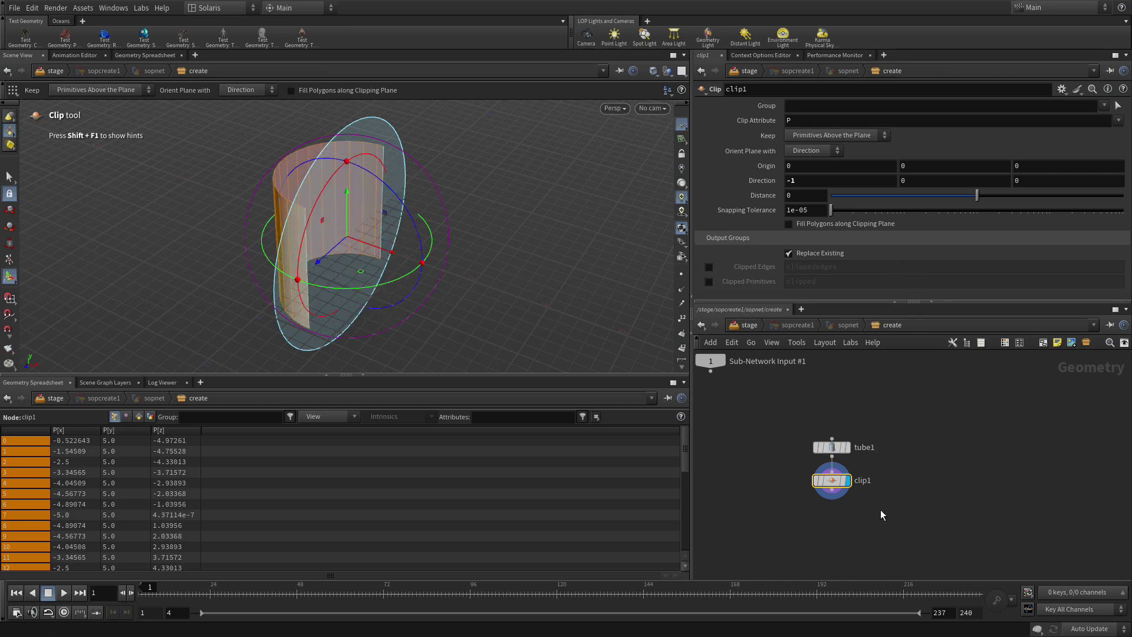
# - Add a UV Flatten node below clip1, wire clip1 into it, and inspect the checkered half-tube
pyautogui.scroll(4, 876, 507)
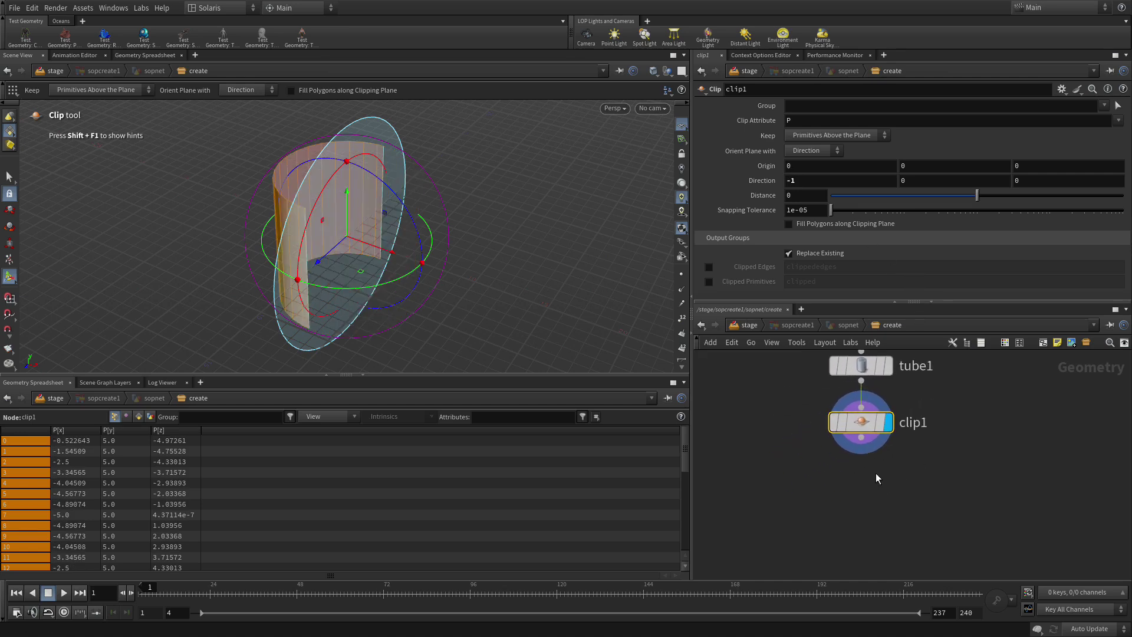
pyautogui.press('Tab')
pyautogui.write('uvf')
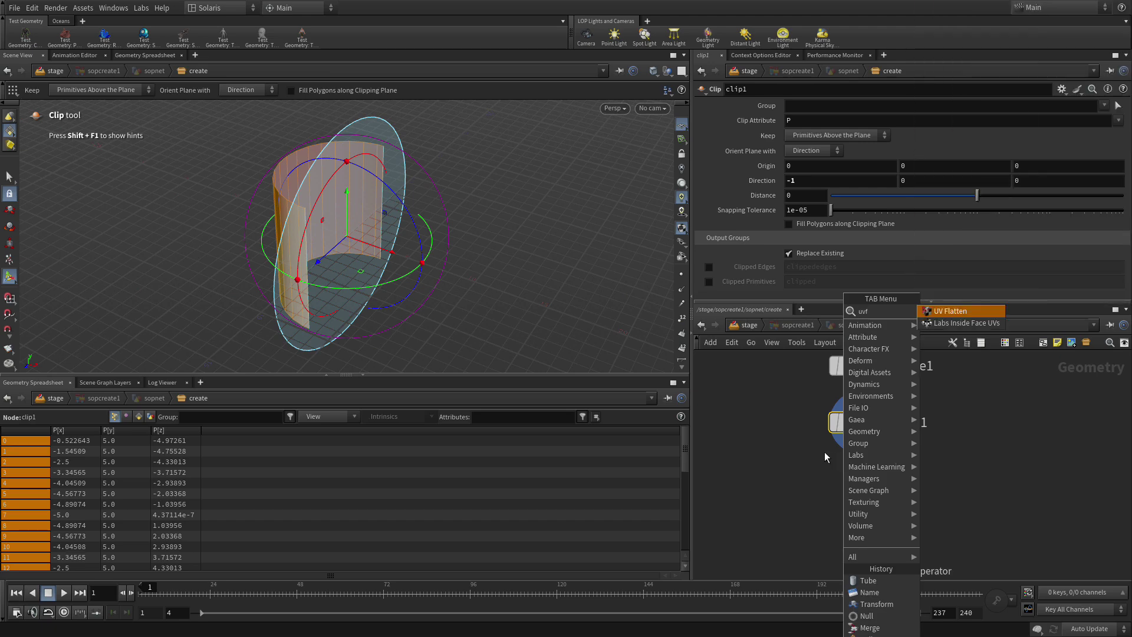
pyautogui.press('Return')
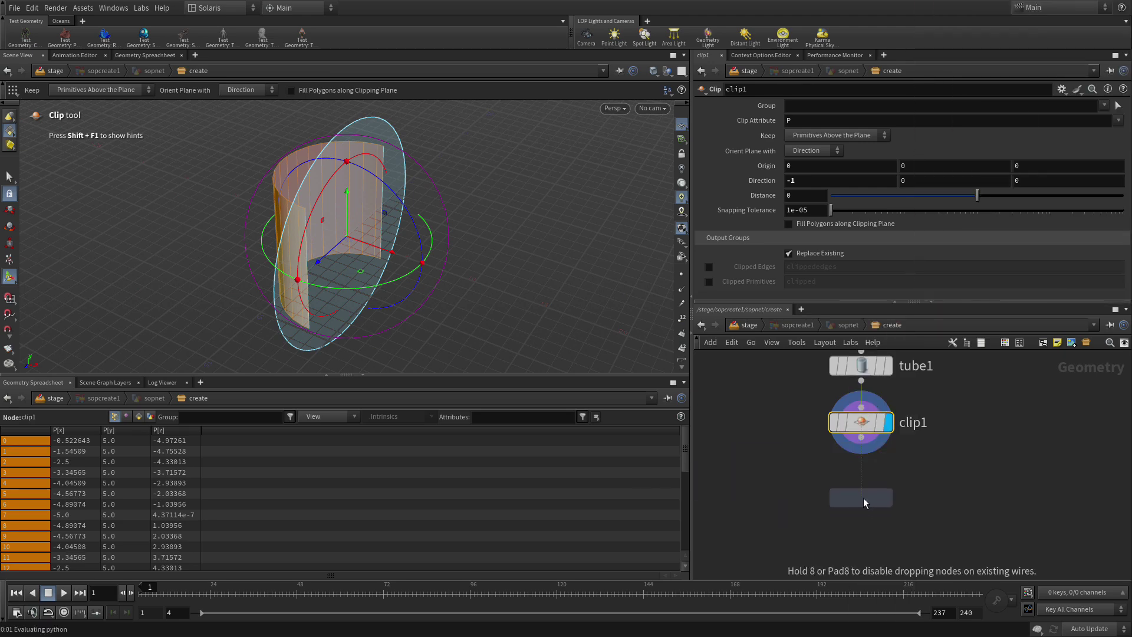
pyautogui.click(863, 497)
pyautogui.click(861, 438)
pyautogui.click(861, 484)
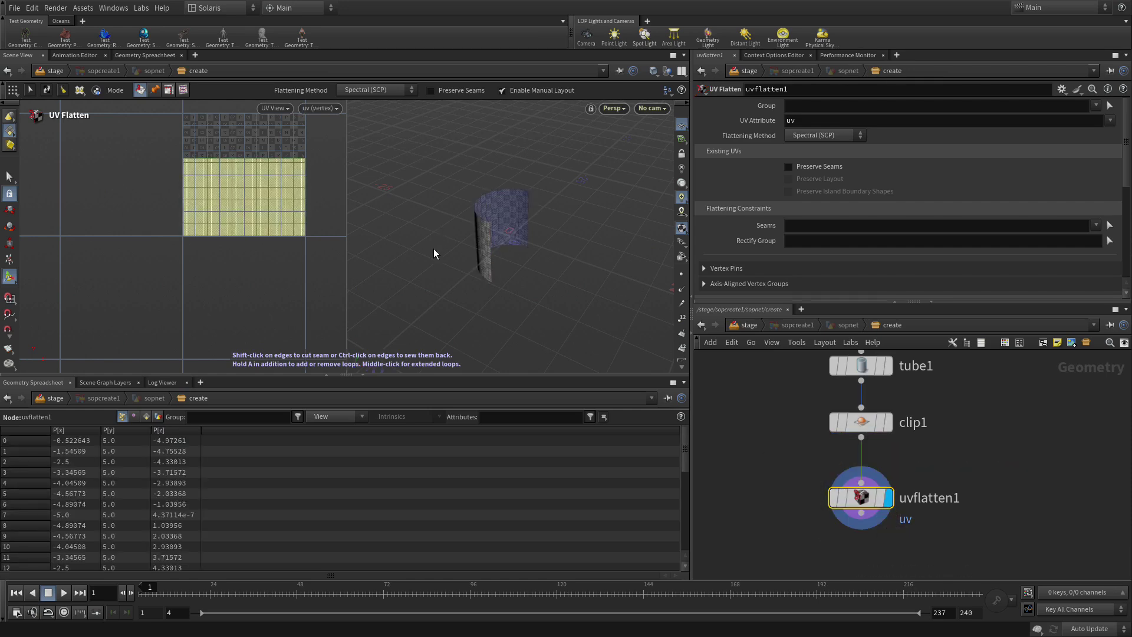
pyautogui.press('Escape')
pyautogui.moveTo(434, 249); pyautogui.dragTo(408, 244)
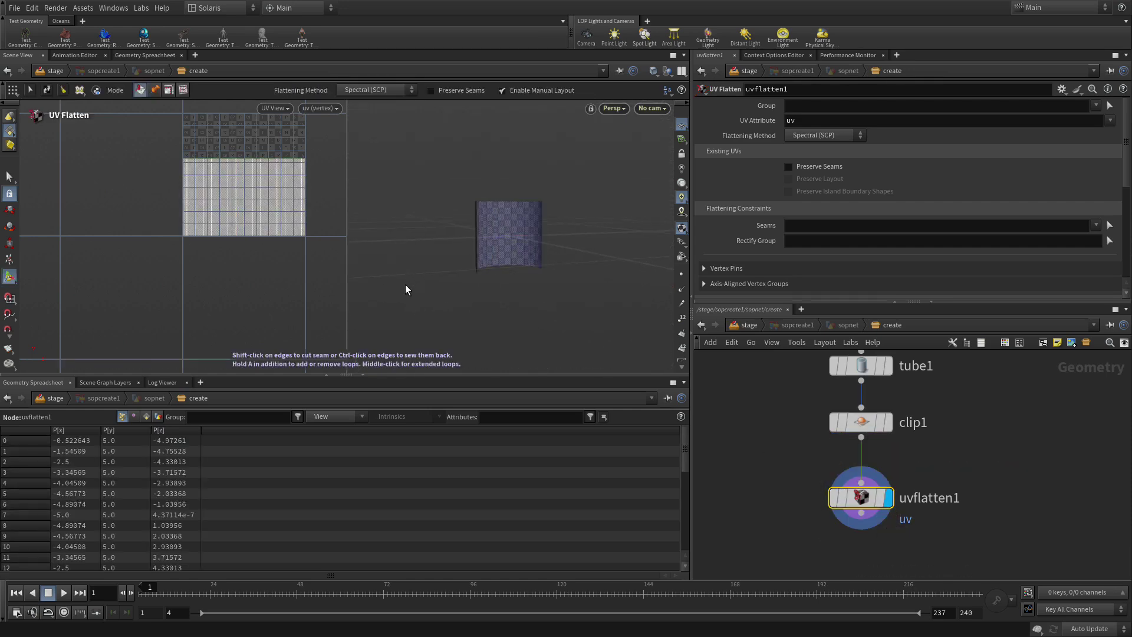
pyautogui.moveTo(470, 210); pyautogui.dragTo(582, 211, button='right')
pyautogui.moveTo(583, 211); pyautogui.dragTo(548, 255)
pyautogui.press('Return')
# - Frame uvflatten1 and pick a UV Transform node via the 'uvt' search
pyautogui.press('f')
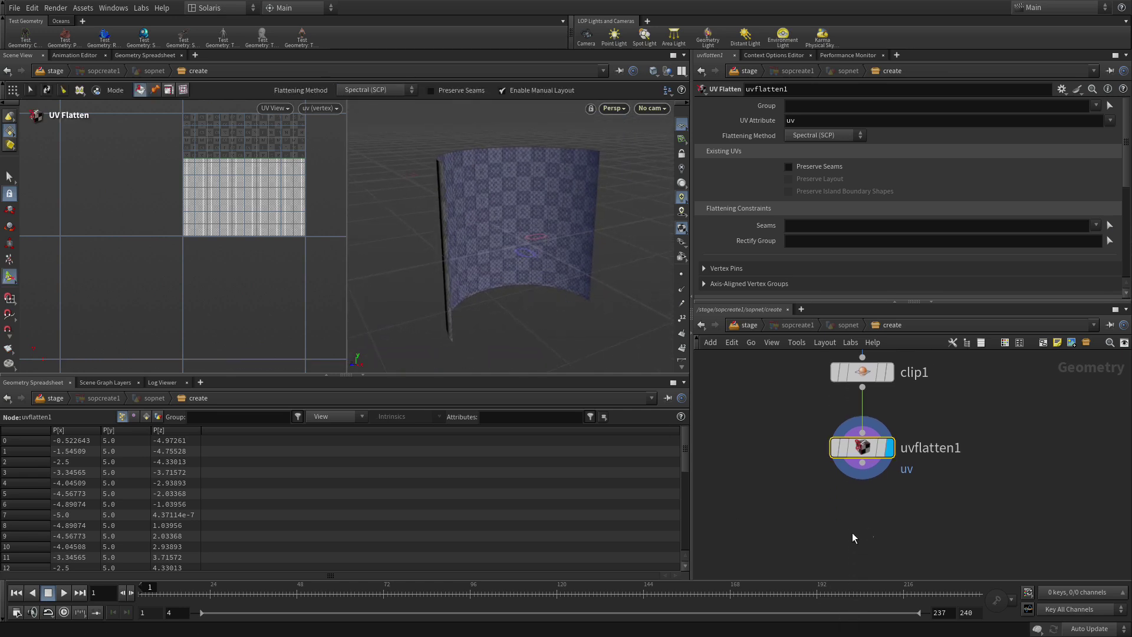
pyautogui.press('Tab')
pyautogui.write('uvt')
pyautogui.press('Return')
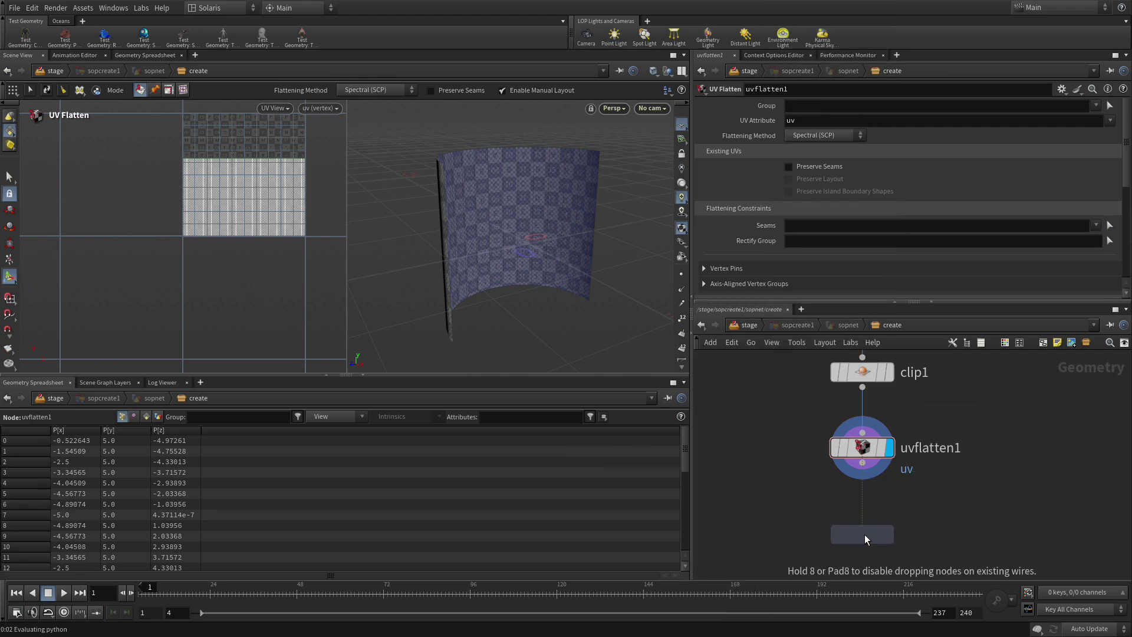
# - Place uvtransform1 below uvflatten1, wire it in, and set its display flag
pyautogui.click(862, 534)
pyautogui.moveTo(862, 465); pyautogui.dragTo(862, 520)
pyautogui.click(891, 540)
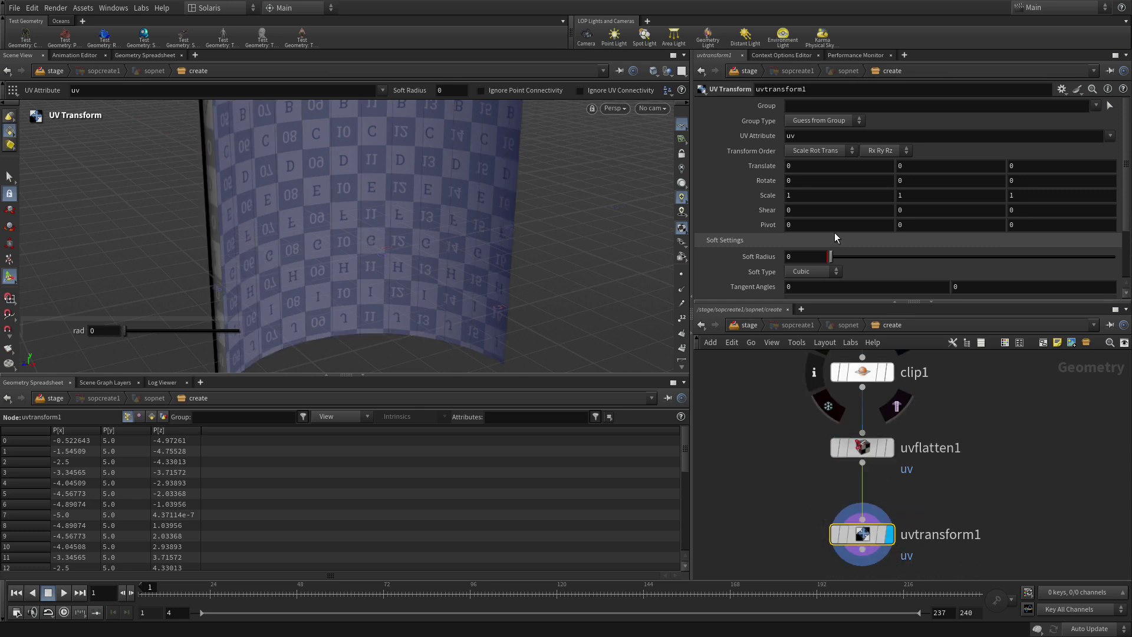
# - Set the UV Transform scale to 3, -3, 3
pyautogui.click(799, 197)
pyautogui.write('3')
pyautogui.press('Tab')
pyautogui.write('-3')
pyautogui.press('Tab')
pyautogui.write('3')
pyautogui.press('Tab')
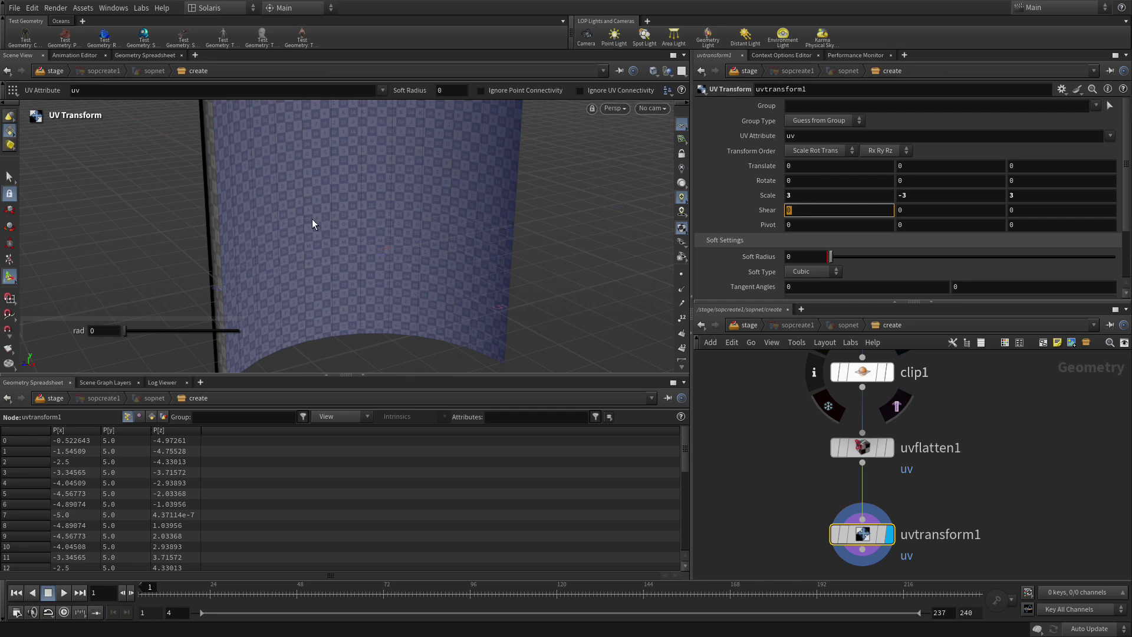
# - Go back up to the stage network and orbit around the Karma-rendered revolver
pyautogui.click(1044, 489)
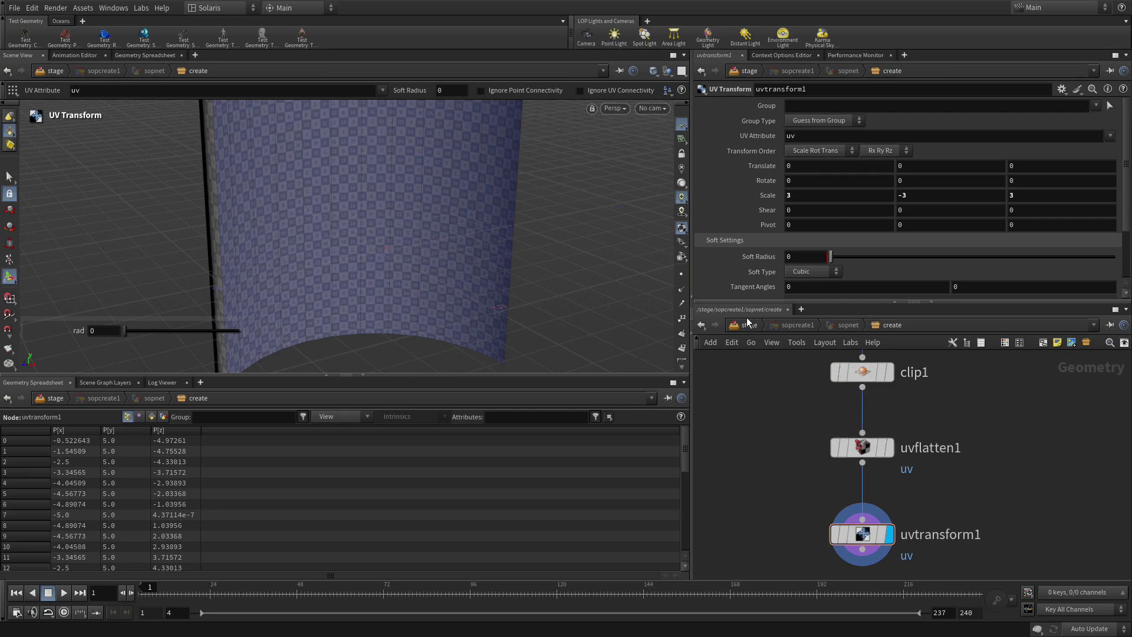
pyautogui.click(748, 325)
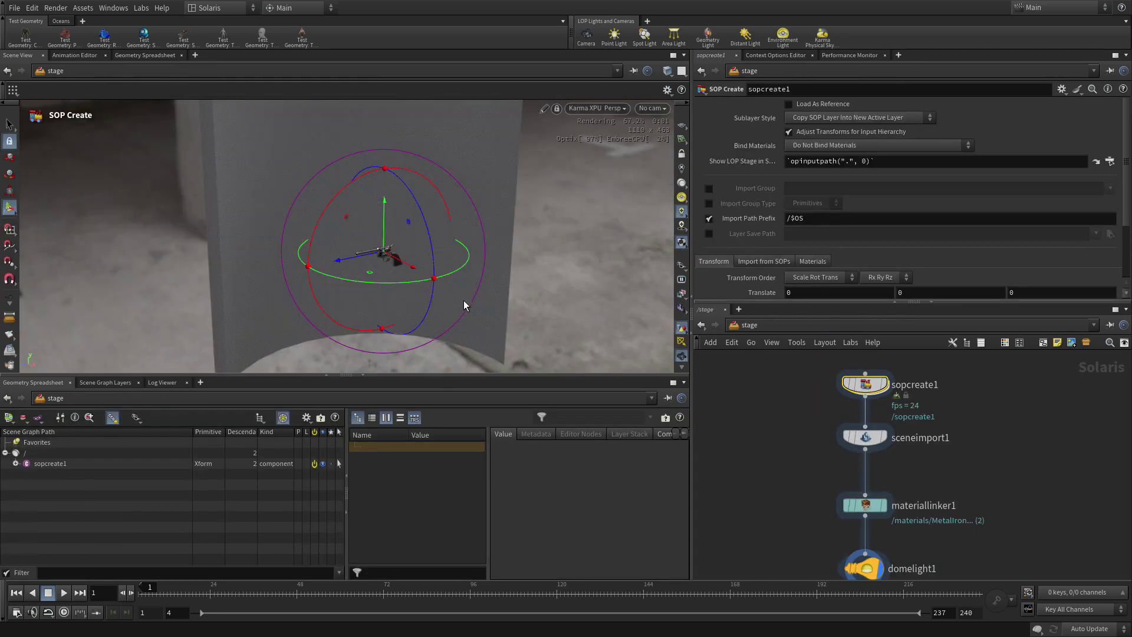
pyautogui.press('Escape')
pyautogui.moveTo(480, 321); pyautogui.dragTo(593, 280)
pyautogui.press('Return')
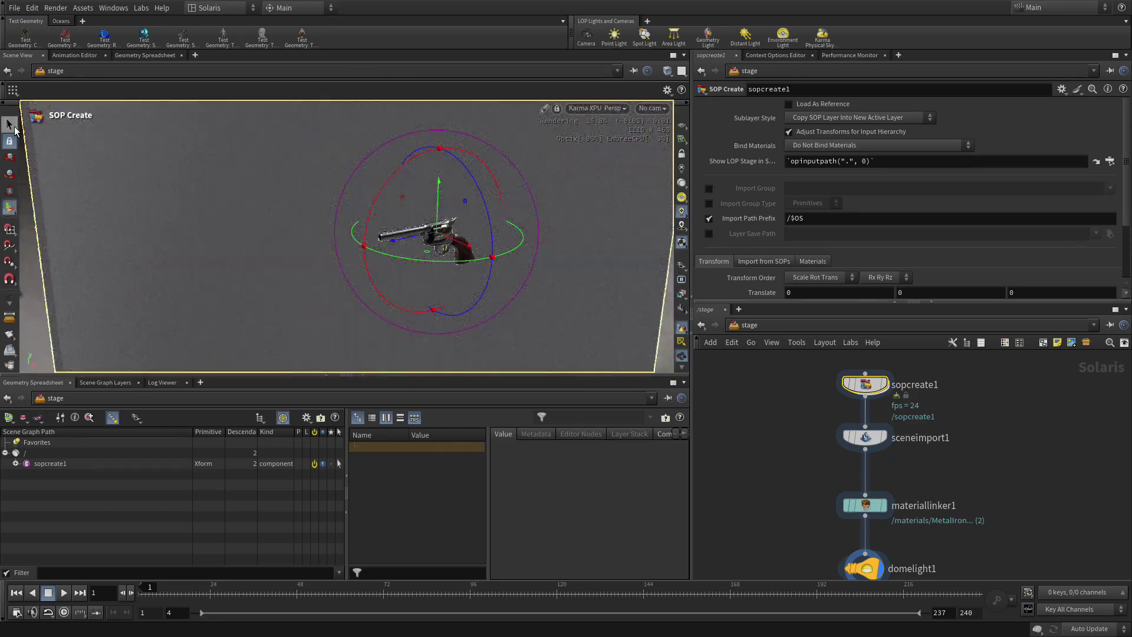
# - Dolly in on the grip and settle on a raised three-quarter view of the revolver
pyautogui.click(14, 127)
pyautogui.press('Escape')
pyautogui.scroll(5, 437, 219)
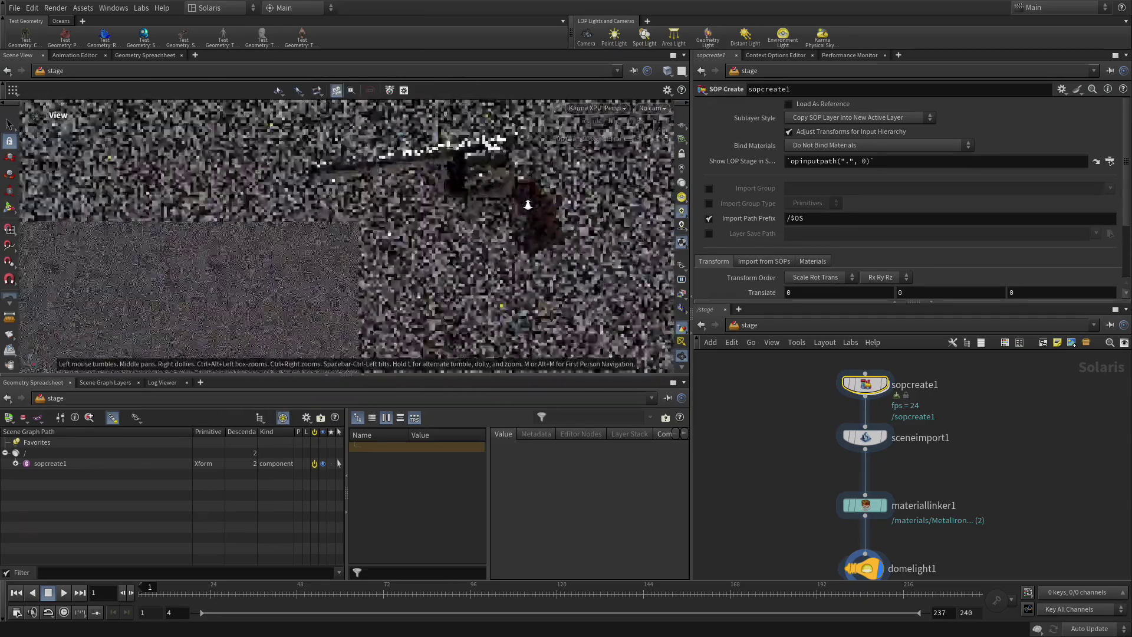
pyautogui.moveTo(528, 204); pyautogui.dragTo(442, 219, button='middle')
pyautogui.scroll(6, 442, 219)
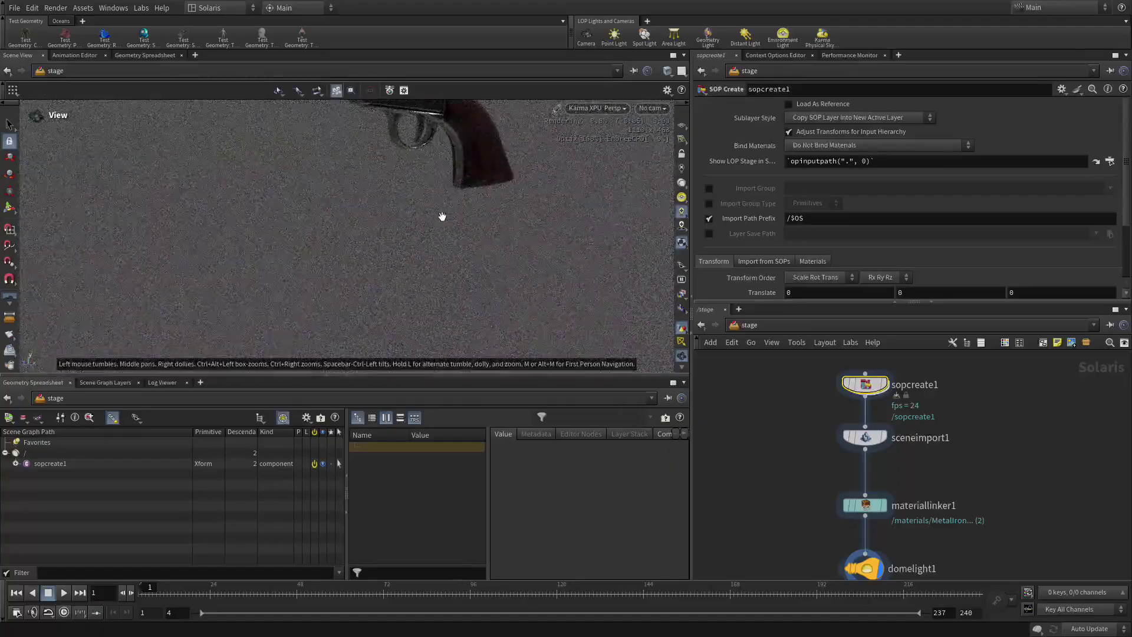
pyautogui.scroll(-6, 442, 214)
pyautogui.scroll(5, 403, 245)
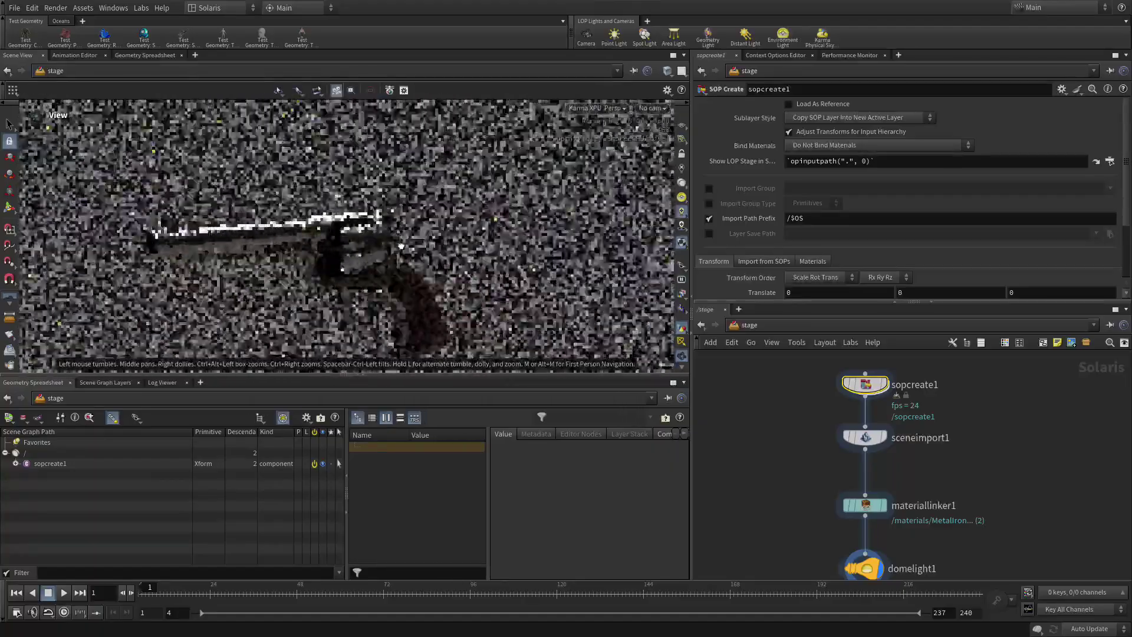
pyautogui.moveTo(402, 245); pyautogui.dragTo(432, 208)
pyautogui.press('s')
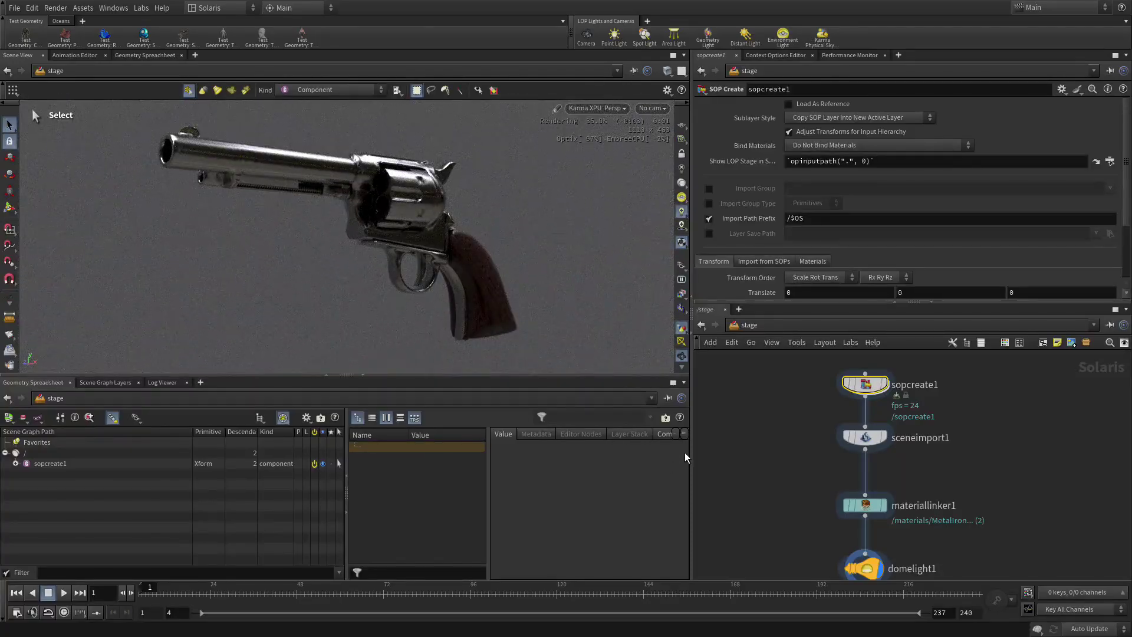
# - Rename sopcreate1 to 'background' and shift the network view to free space above
pyautogui.doubleClick(912, 386)
pyautogui.doubleClick(905, 384)
pyautogui.write('background')
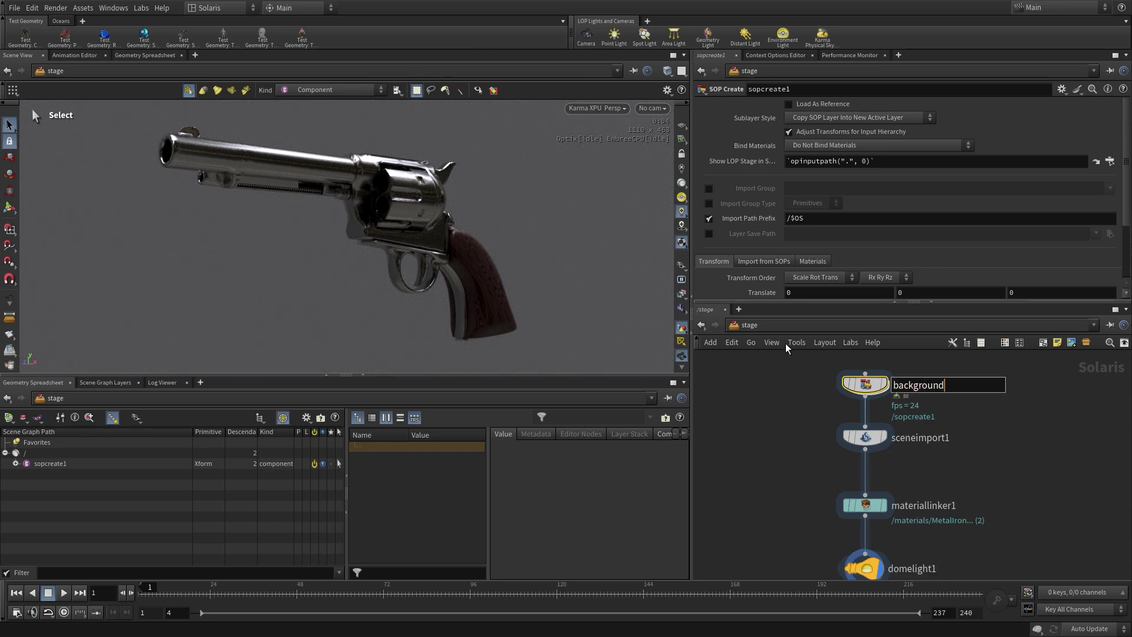
pyautogui.press('Return')
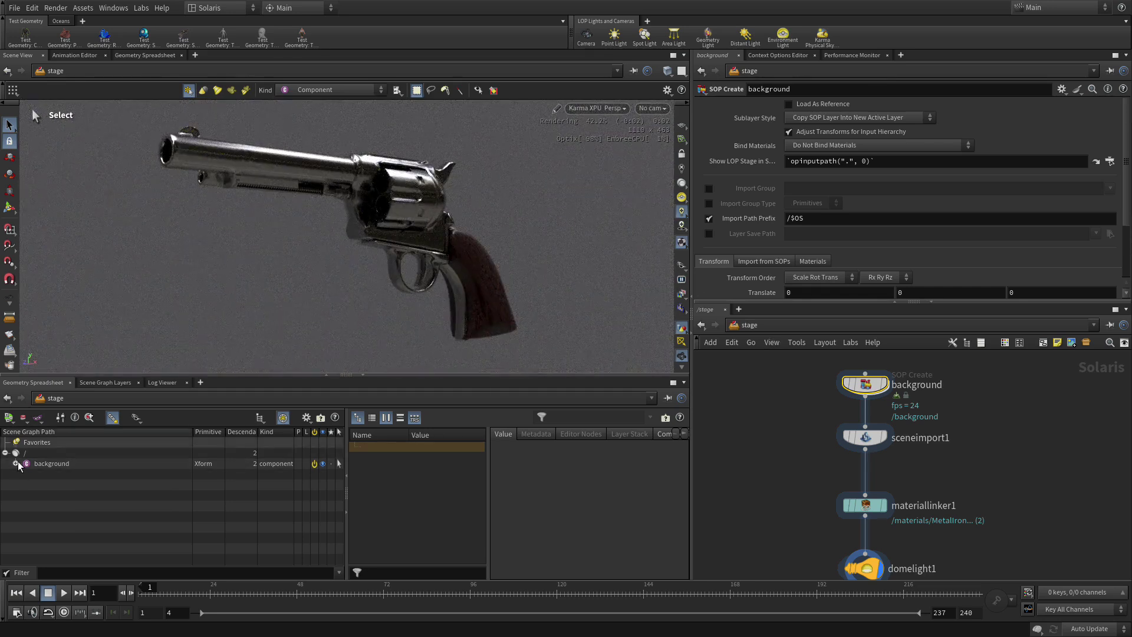
pyautogui.moveTo(1008, 413); pyautogui.dragTo(986, 521, button='middle')
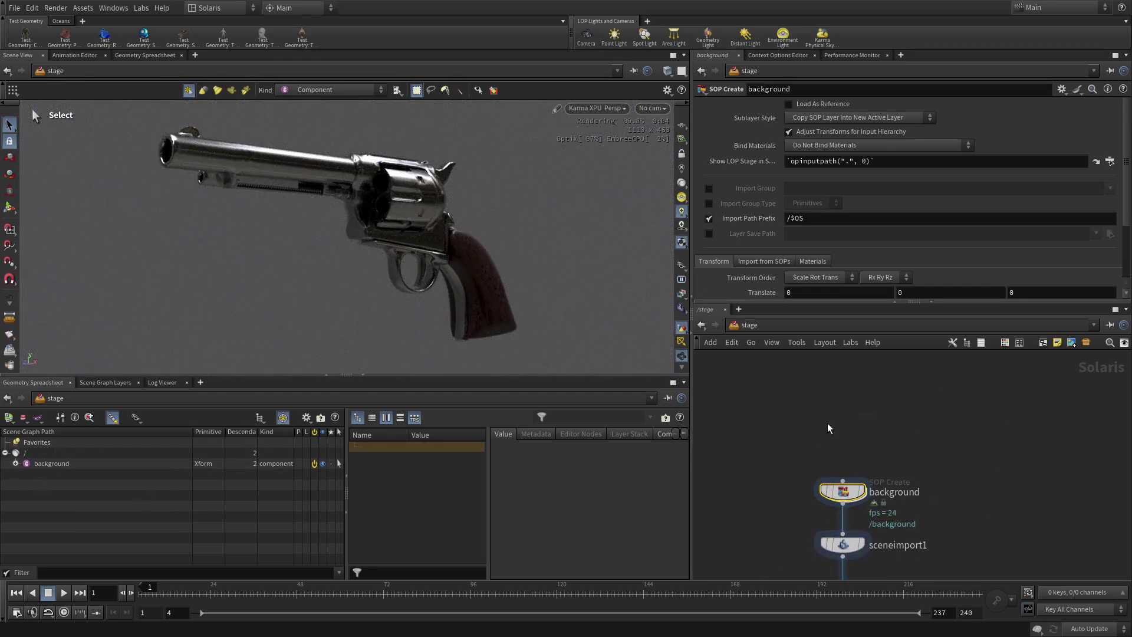
# - Add a Quick Surface Material node above the background node
pyautogui.press('Tab')
pyautogui.write('quick')
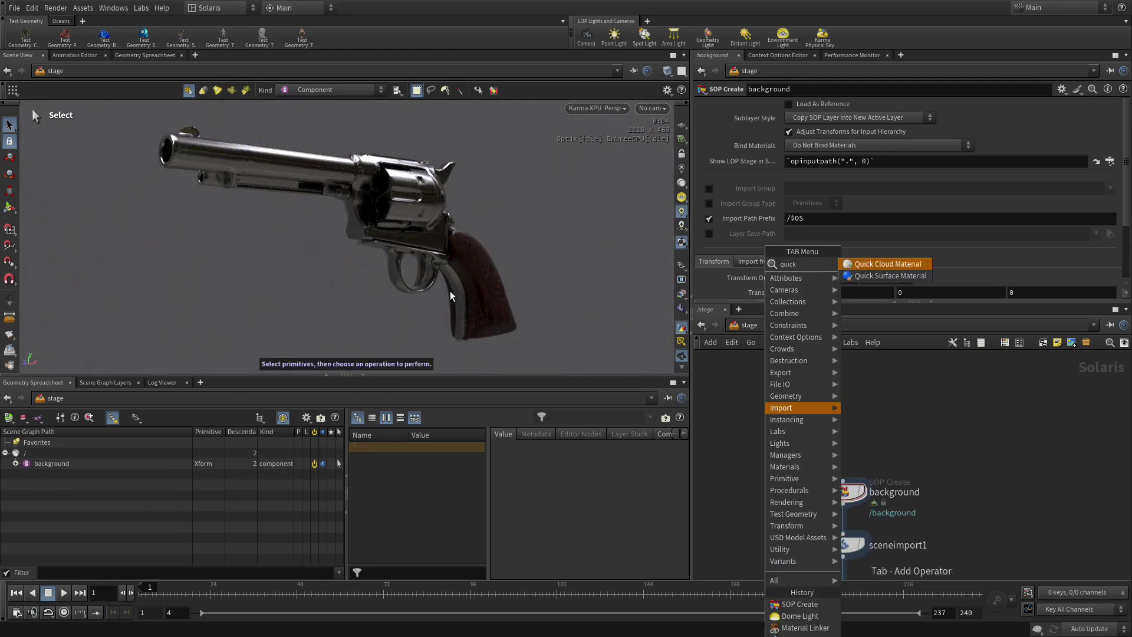
pyautogui.press('Down')
pyautogui.press('Return')
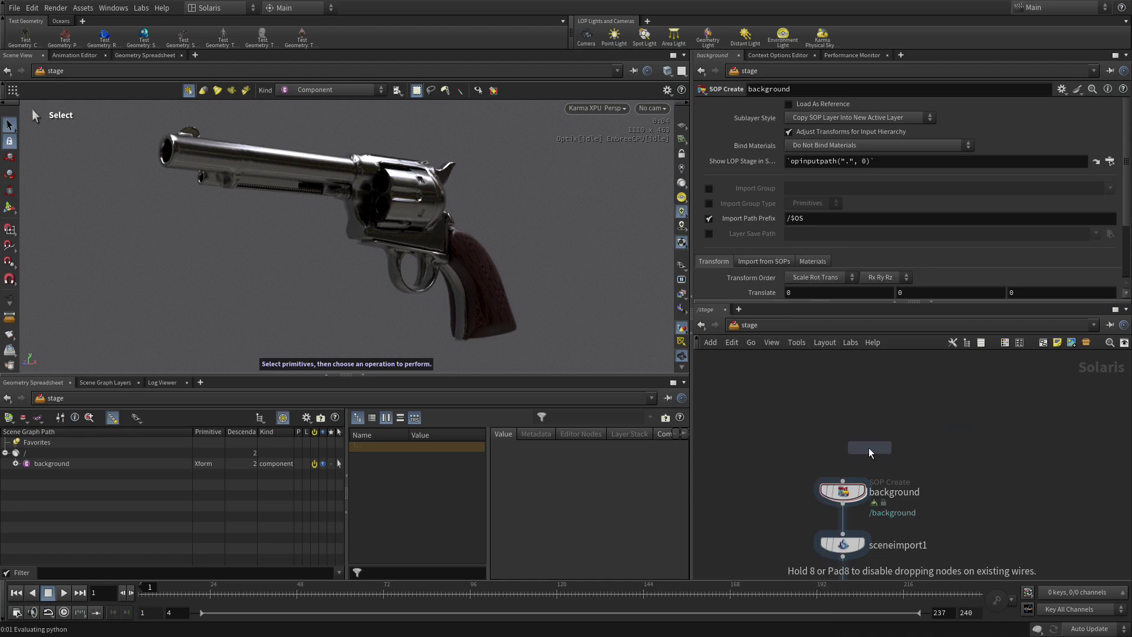
pyautogui.click(843, 438)
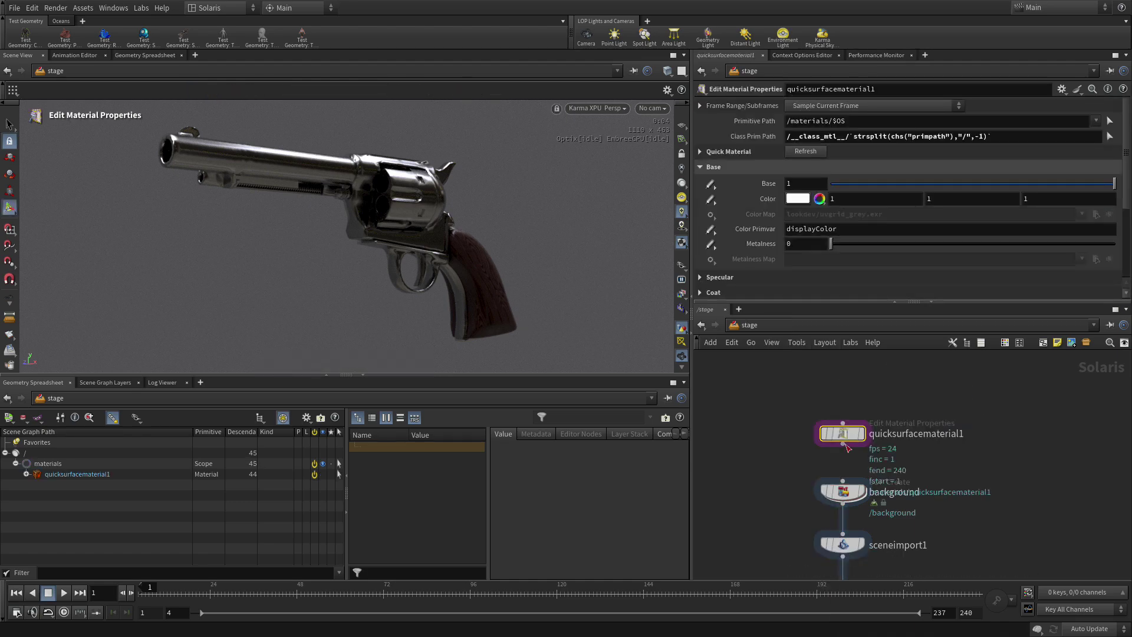
# - Check the material linker node's settings, then bring the new material node back into view
pyautogui.moveTo(841, 432)
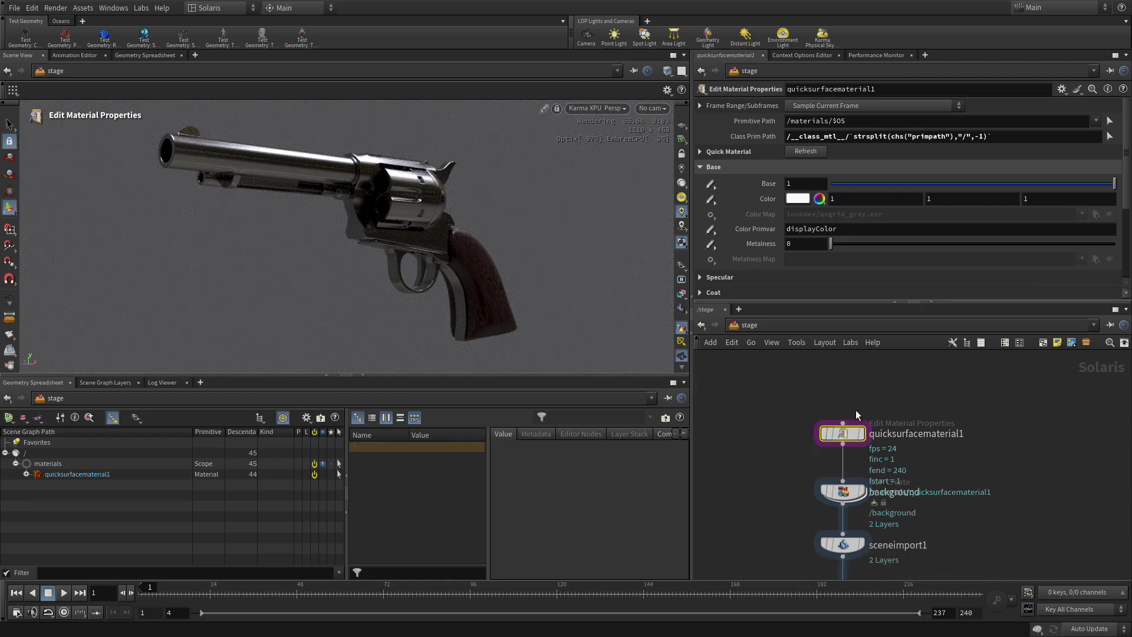
pyautogui.moveTo(968, 553); pyautogui.dragTo(953, 432, button='middle')
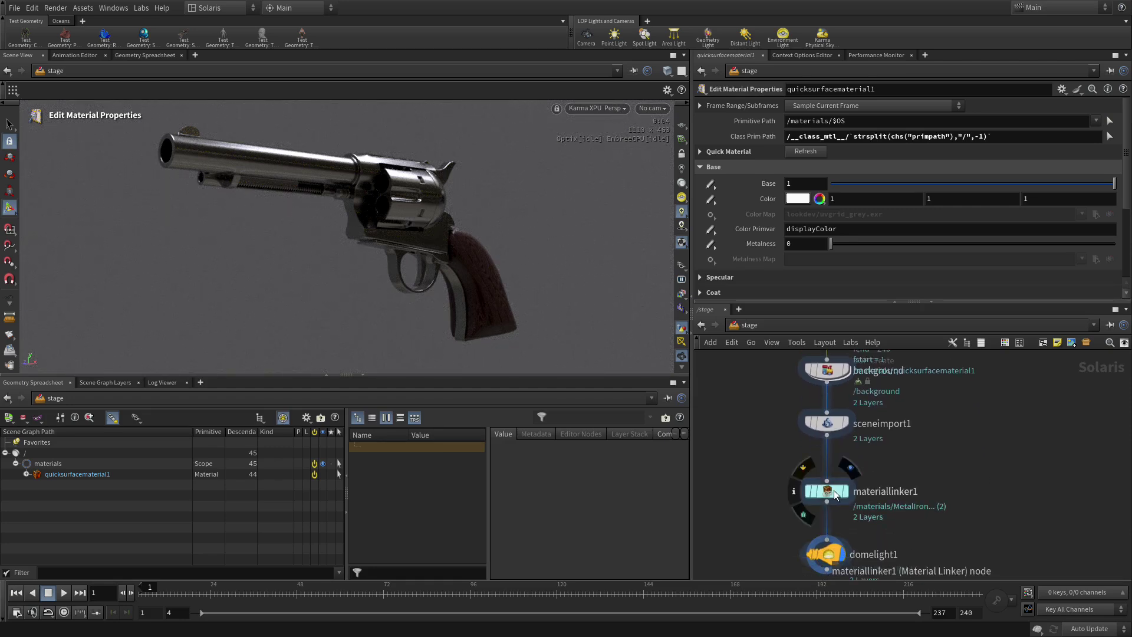
pyautogui.click(833, 493)
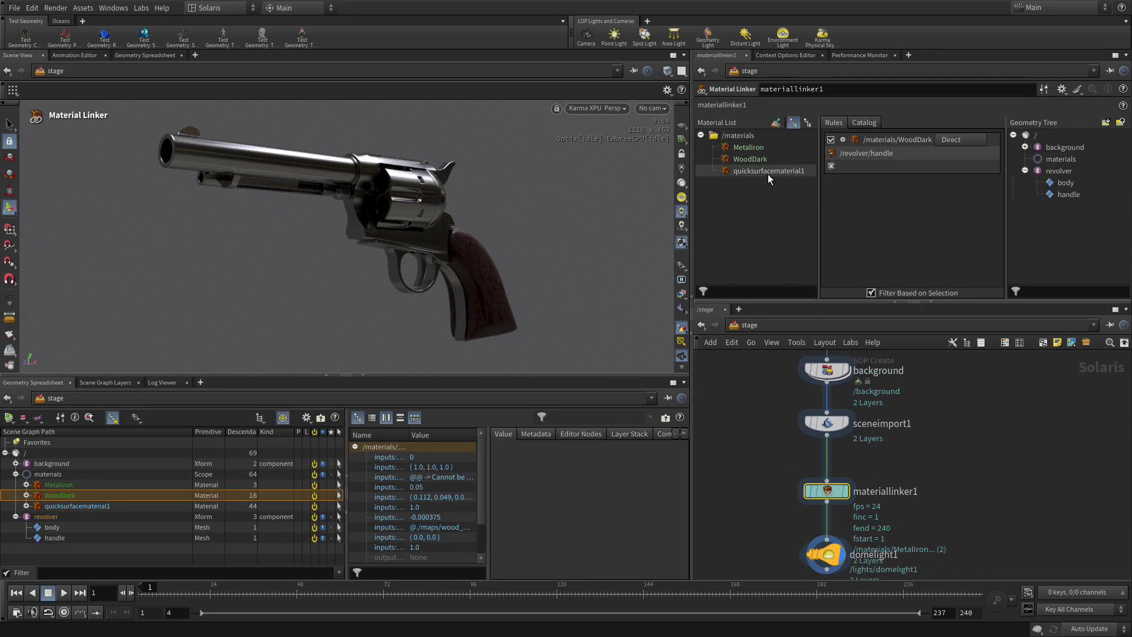
pyautogui.moveTo(985, 432); pyautogui.dragTo(978, 553, button='middle')
# - Rename quicksurfacematerial1 to 'bkgd_mtl'
pyautogui.doubleClick(899, 447)
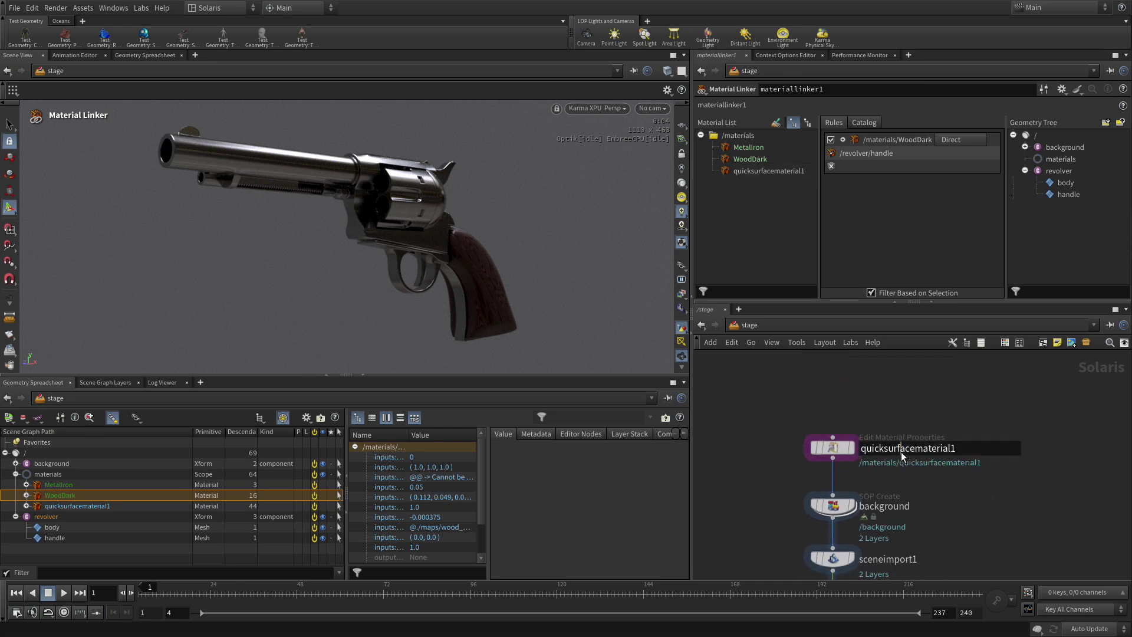
pyautogui.click(899, 449)
pyautogui.doubleClick(893, 449)
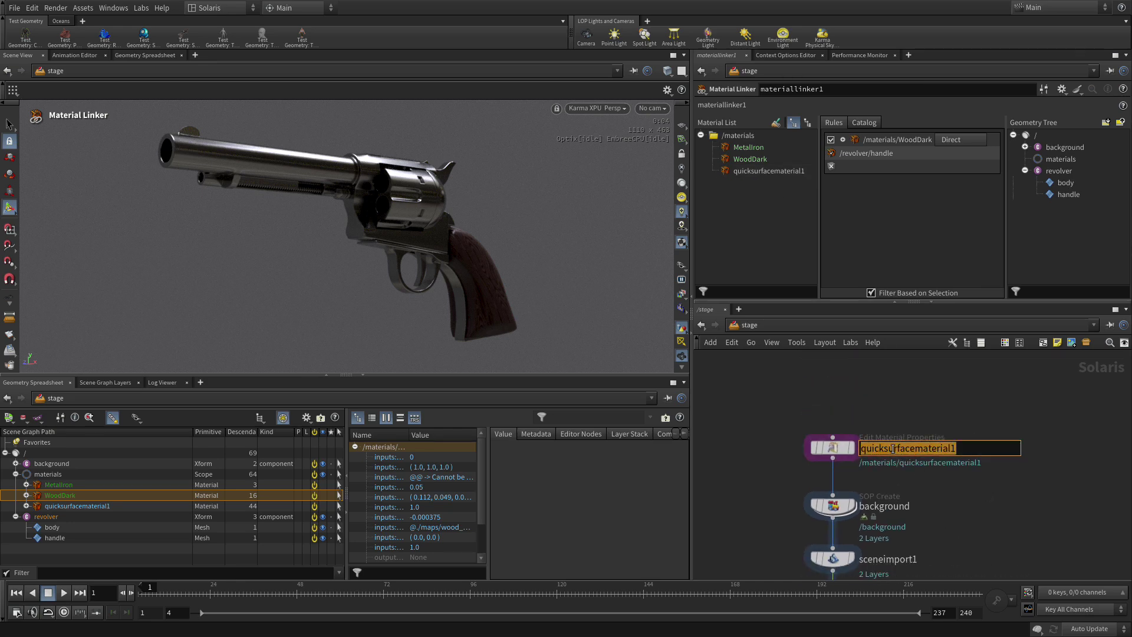
pyautogui.write('bkd')
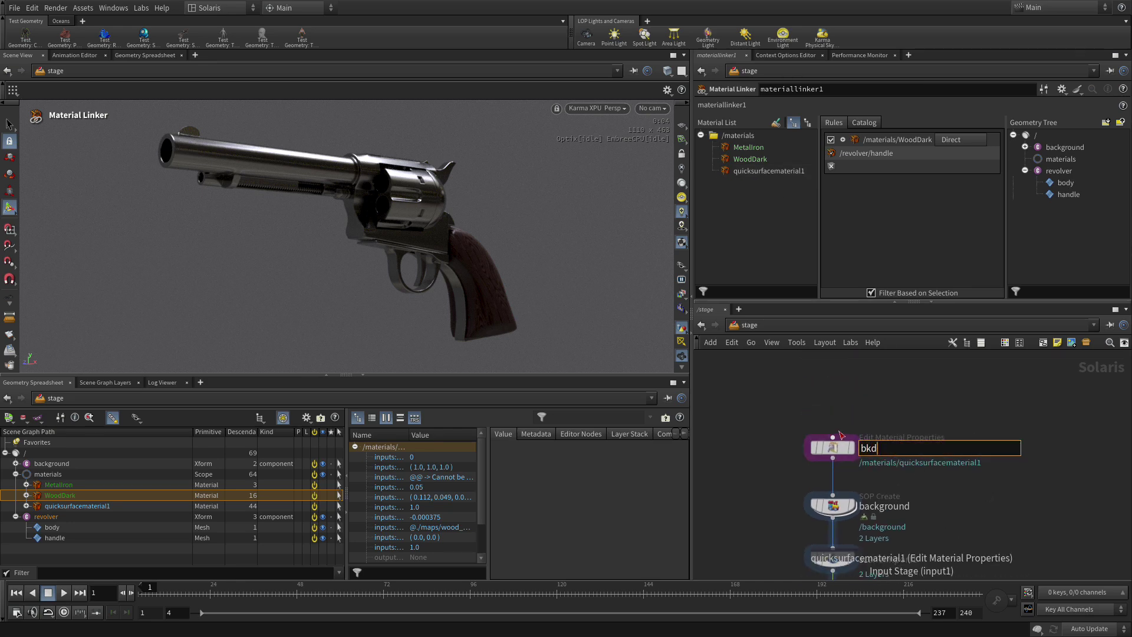
pyautogui.press('BackSpace')
pyautogui.write('gd_mtl')
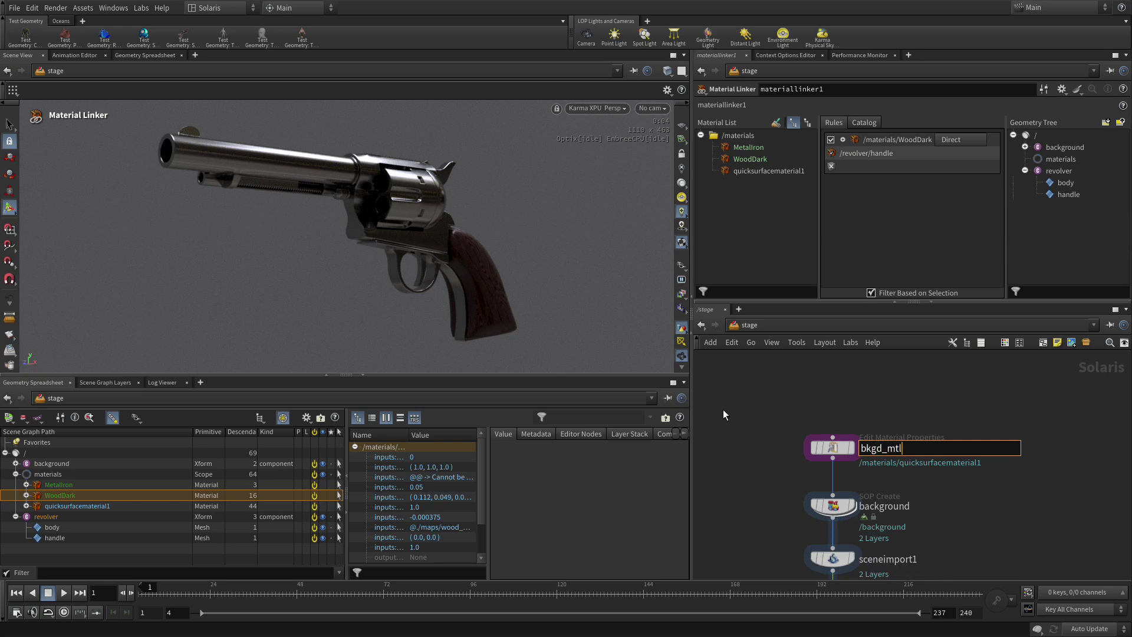
pyautogui.press('Return')
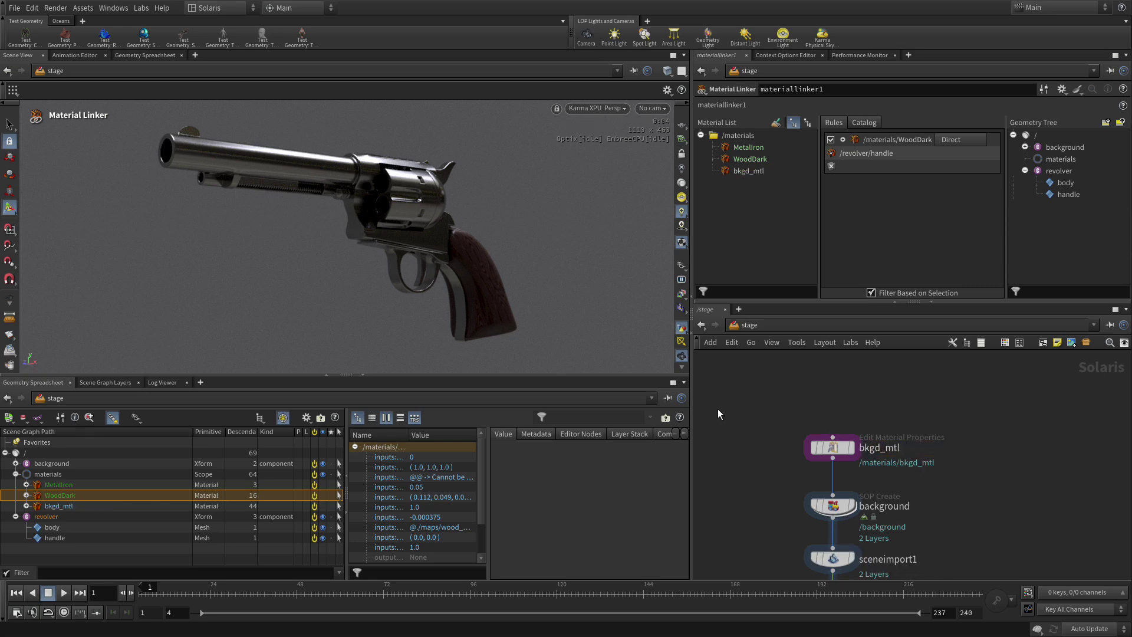
# - Remove the mistaken WoodDark rules from the Material Linker
pyautogui.scroll(-3, 956, 522)
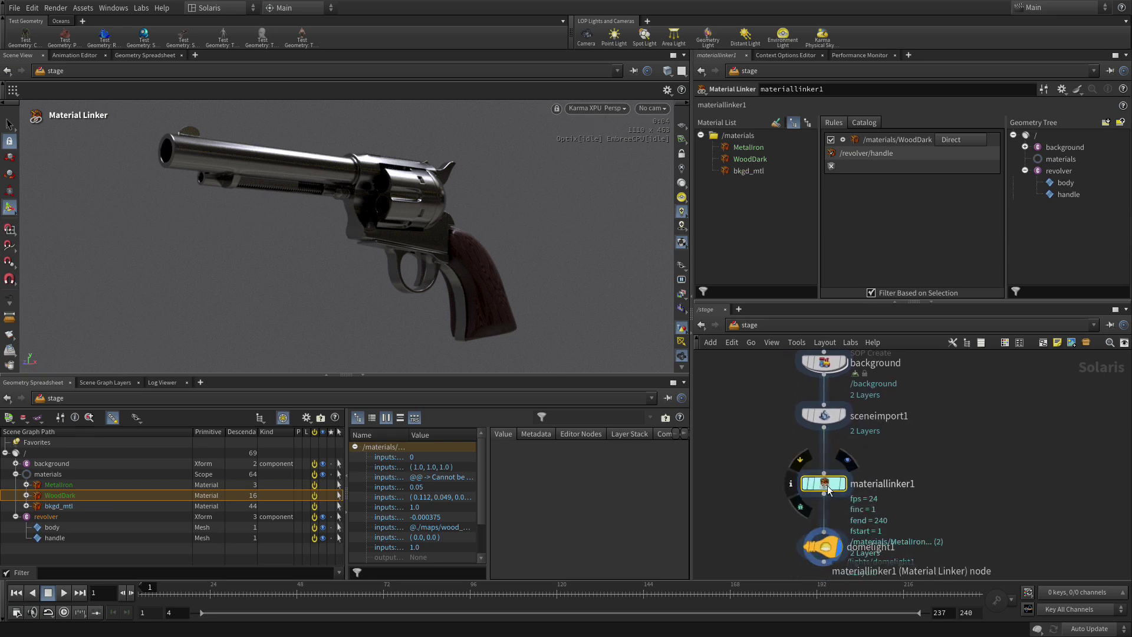
pyautogui.moveTo(738, 163); pyautogui.dragTo(911, 229)
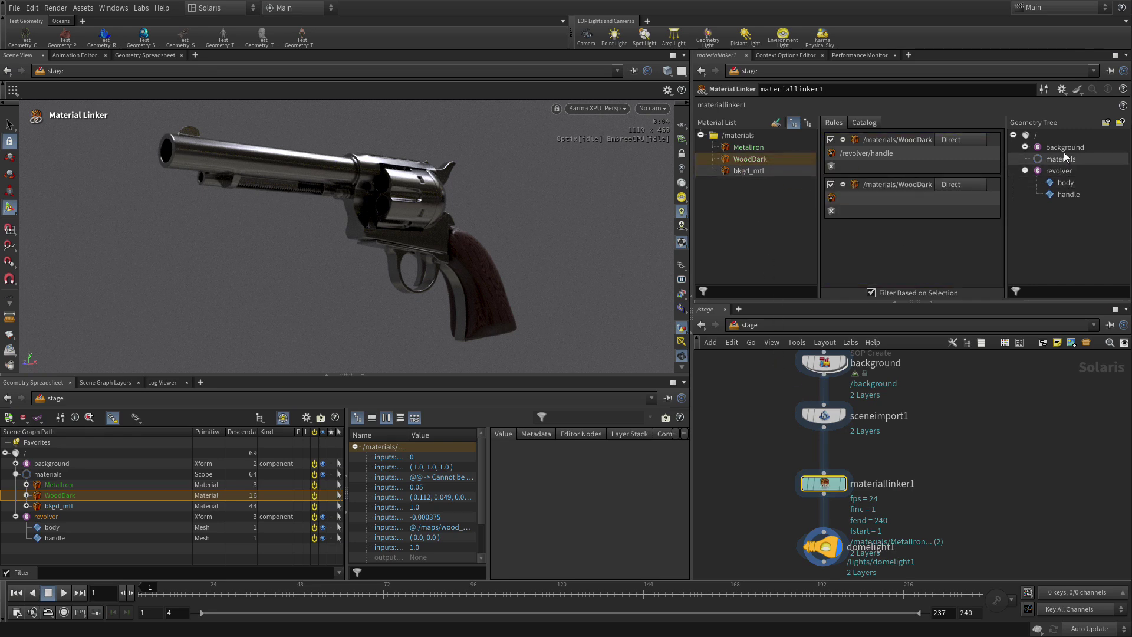
pyautogui.moveTo(1063, 146); pyautogui.dragTo(908, 193)
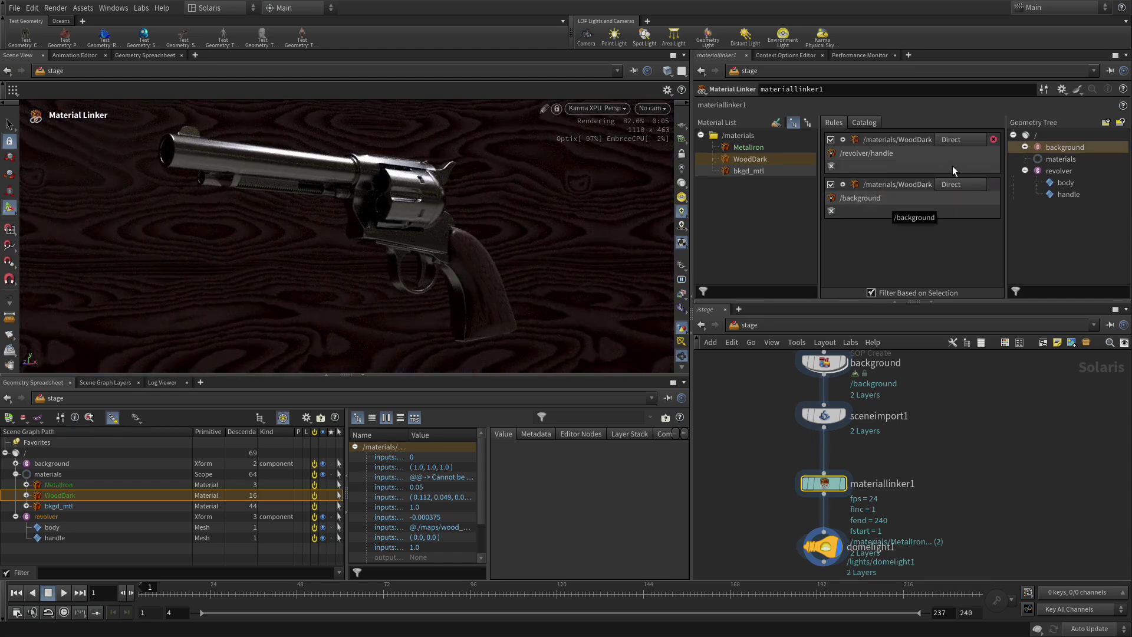
pyautogui.click(994, 142)
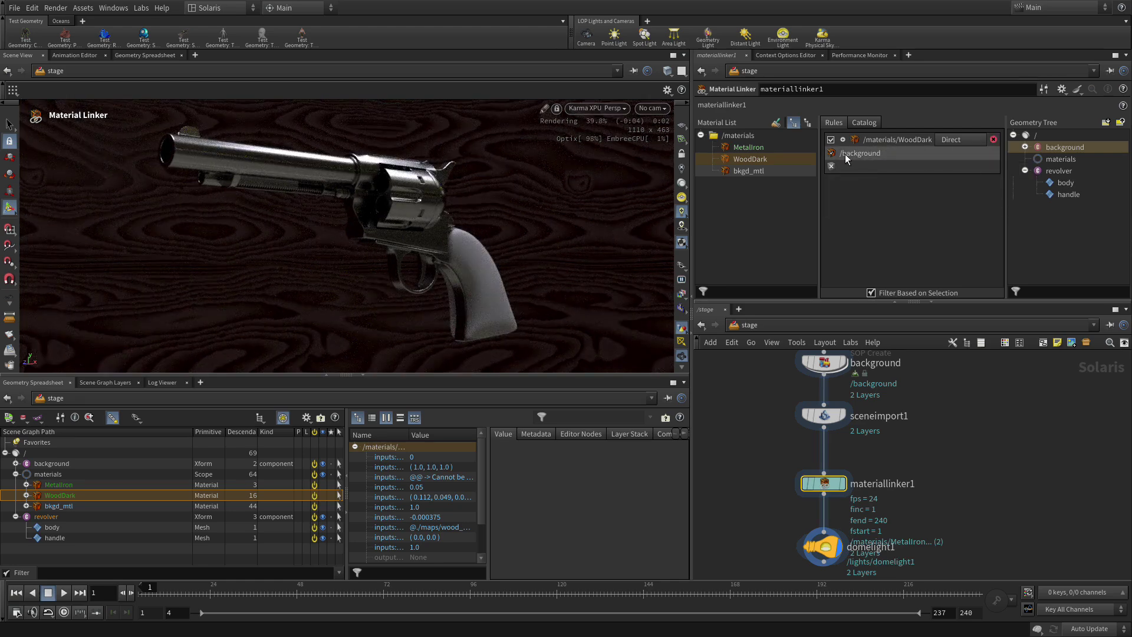
pyautogui.click(994, 139)
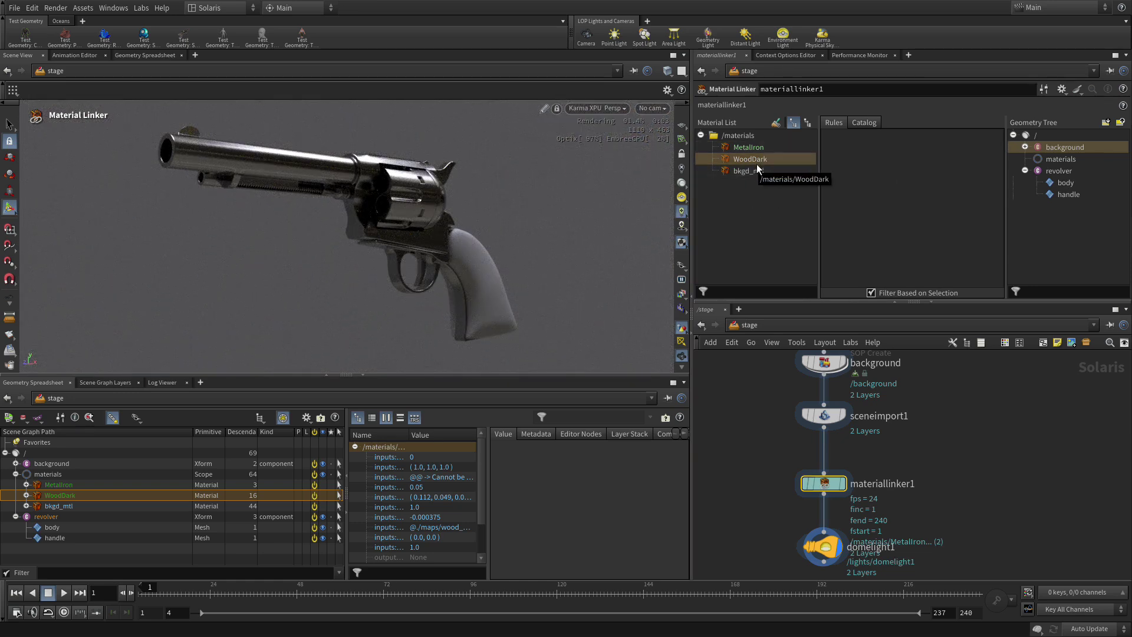
# - Bind WoodDark to the revolver handle and bkgd_mtl to the background geometry
pyautogui.moveTo(756, 159); pyautogui.dragTo(864, 175)
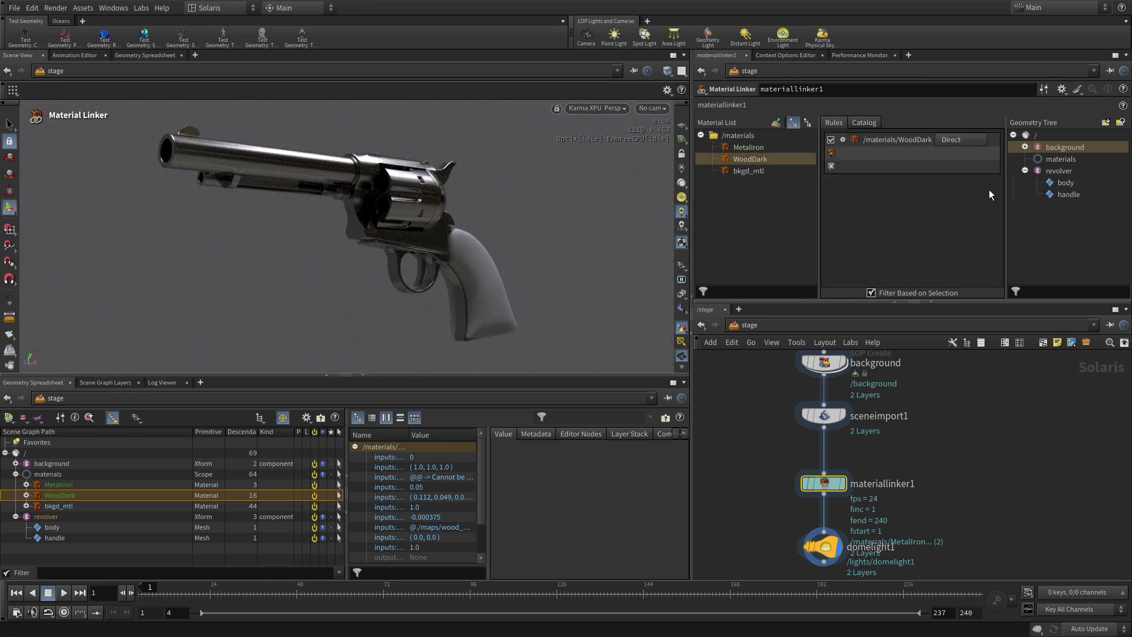
pyautogui.moveTo(1054, 193); pyautogui.dragTo(897, 151)
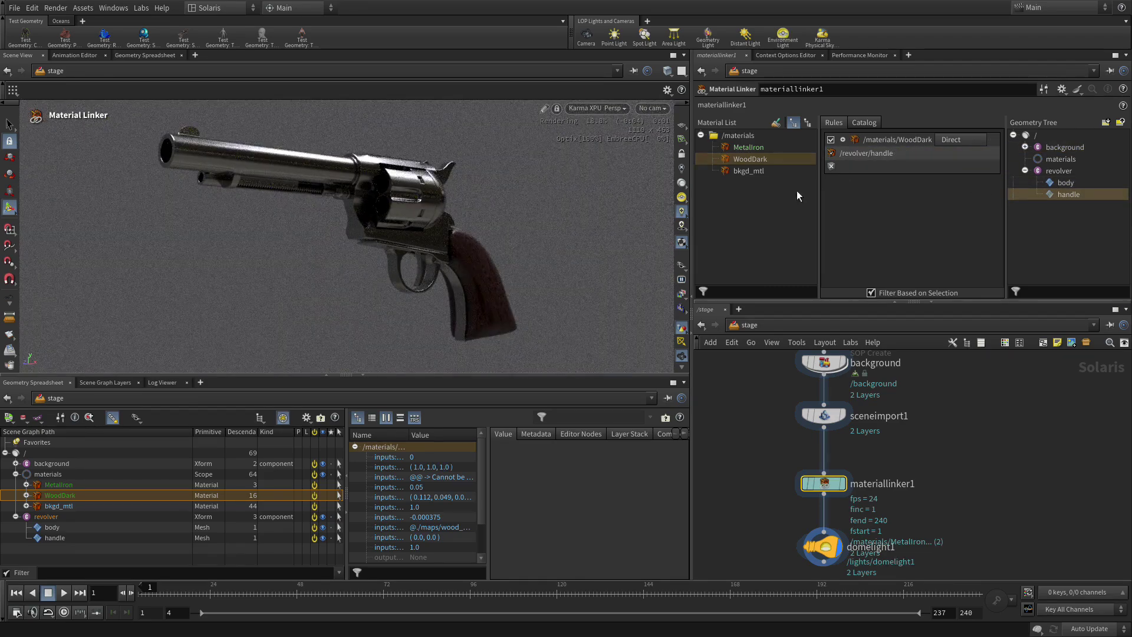
pyautogui.moveTo(760, 170); pyautogui.dragTo(867, 228)
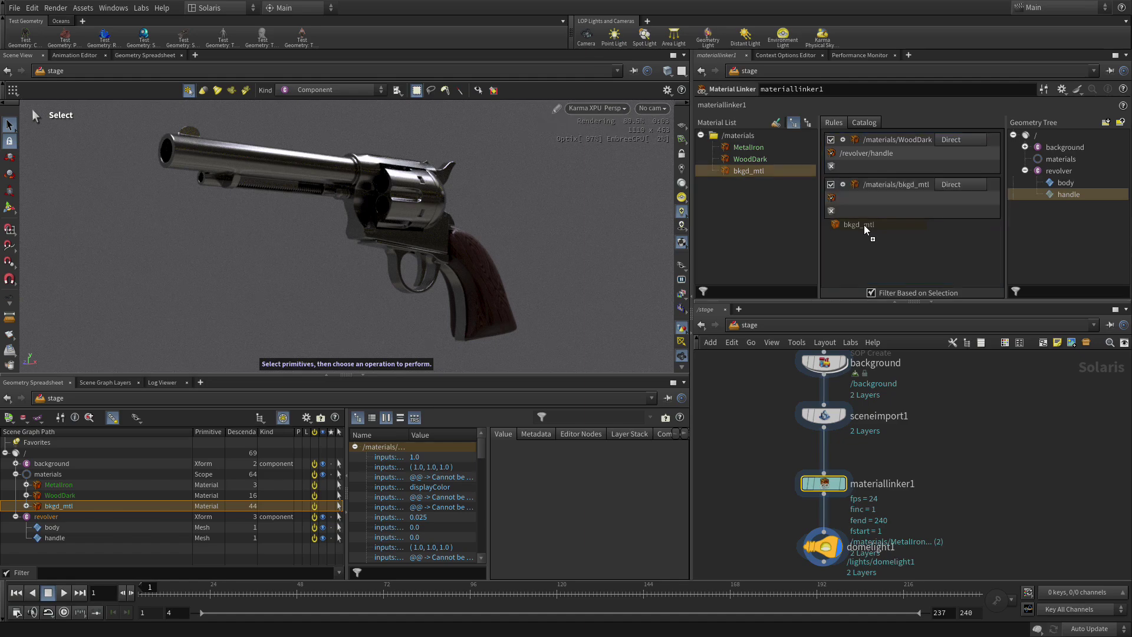
pyautogui.click(1060, 147)
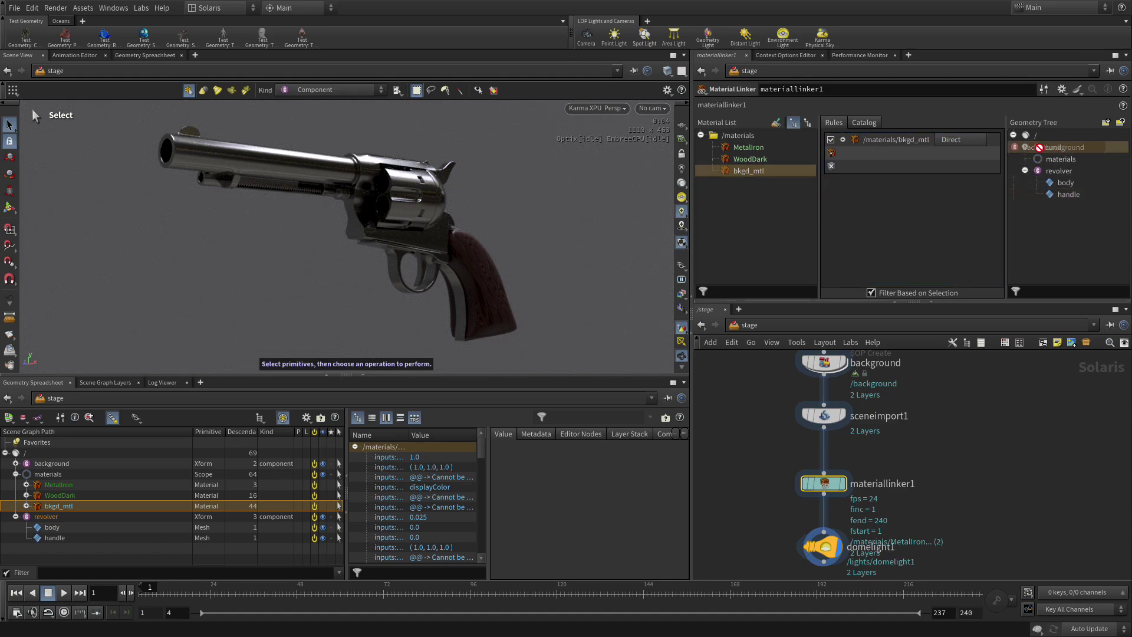
pyautogui.moveTo(1060, 147); pyautogui.dragTo(890, 148)
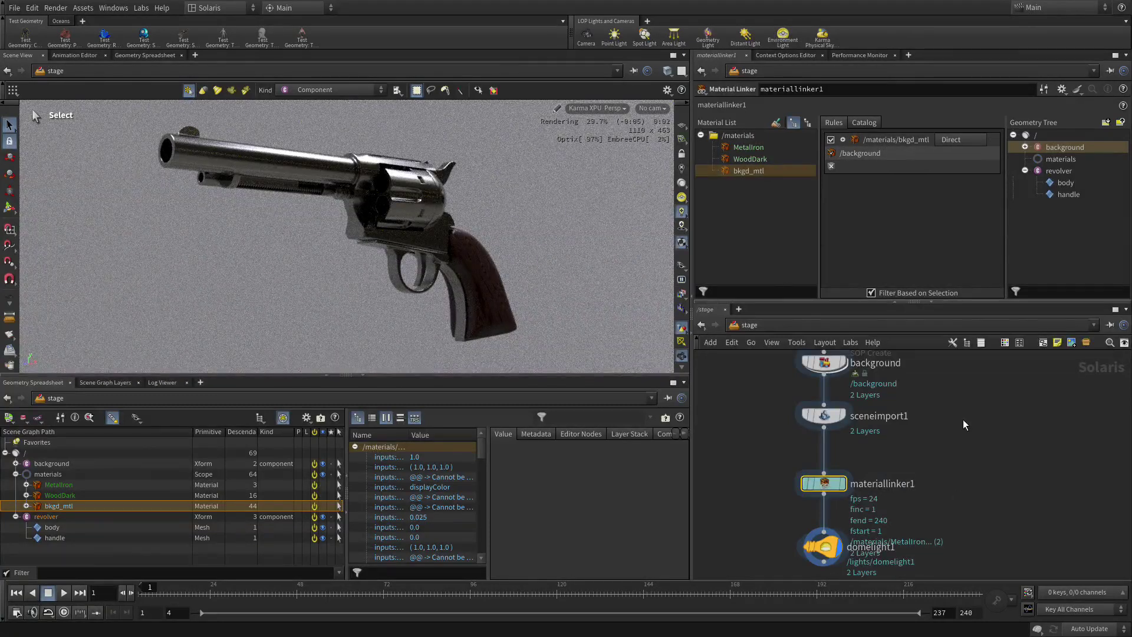
# - Enable bkgd_mtl's colour map and load $HIP/tex/fabric/fabric_diffuse.rat
pyautogui.click(822, 437)
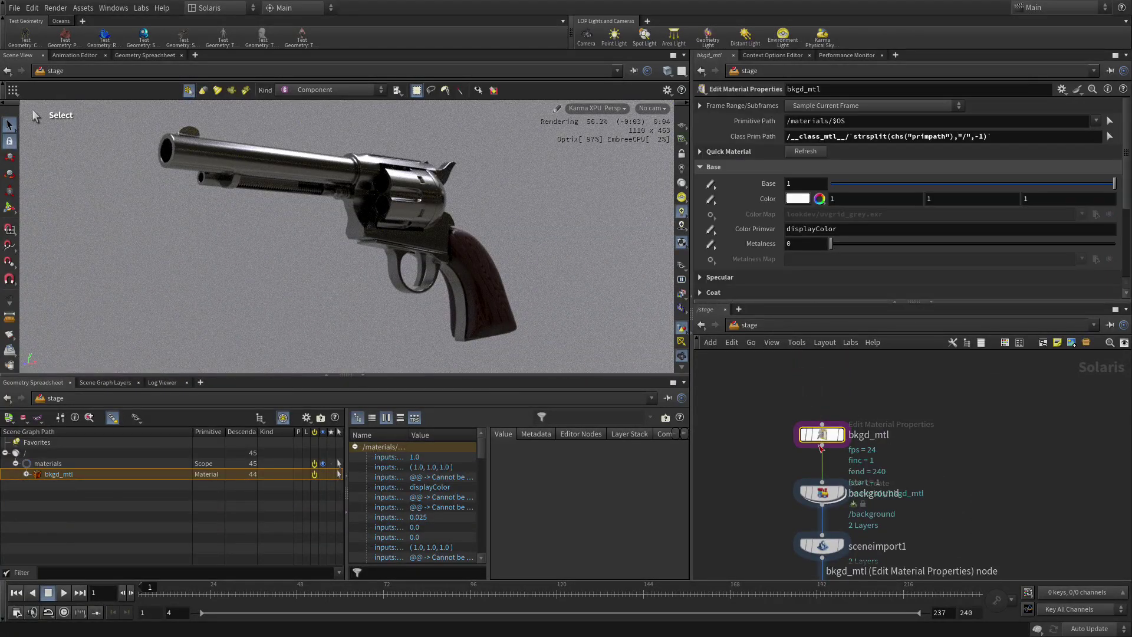
pyautogui.click(712, 216)
pyautogui.click(741, 226)
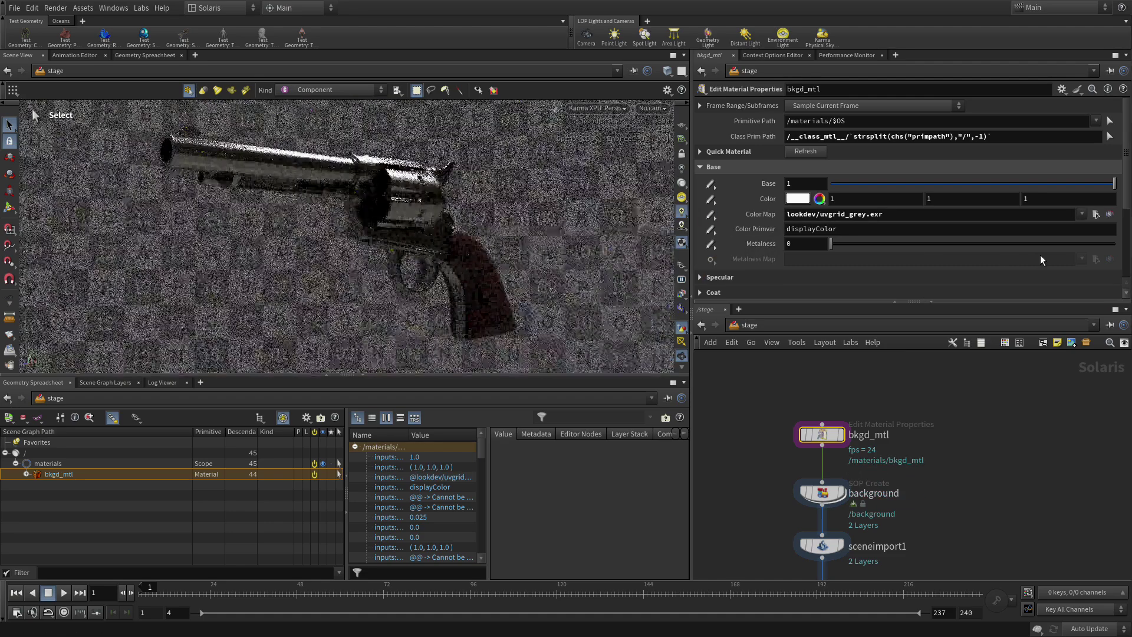
pyautogui.click(1096, 215)
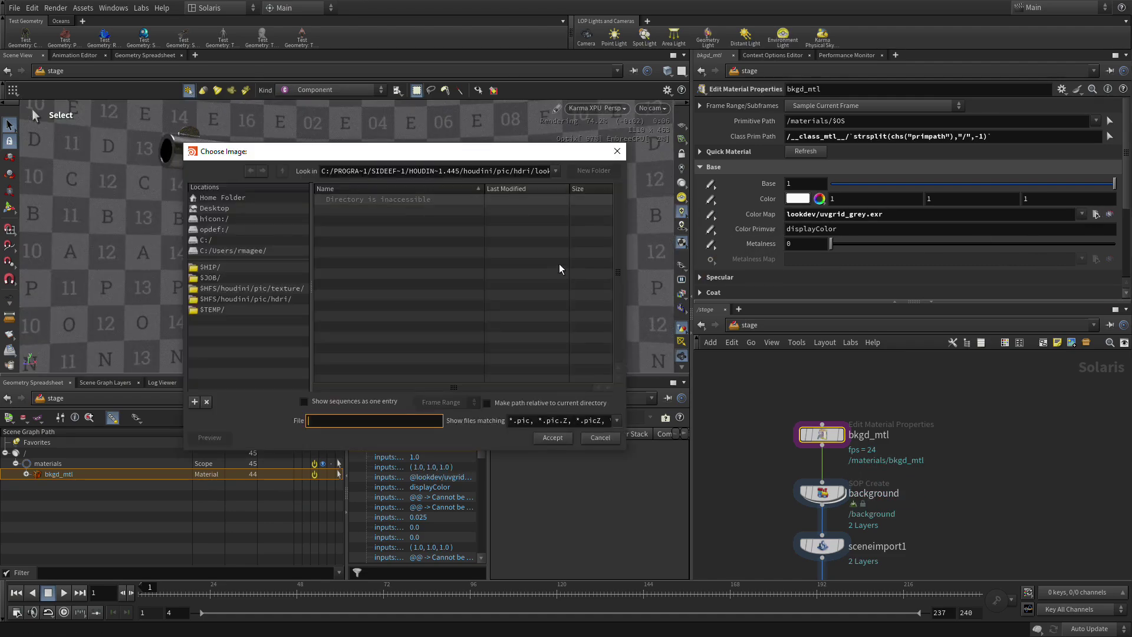
pyautogui.click(244, 267)
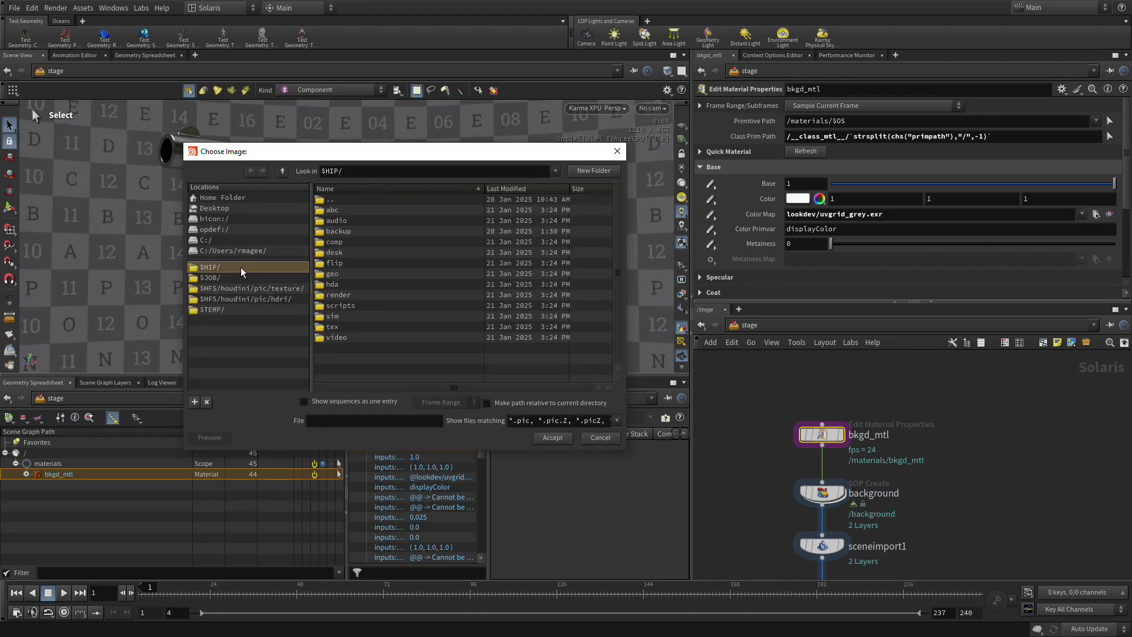
pyautogui.doubleClick(334, 327)
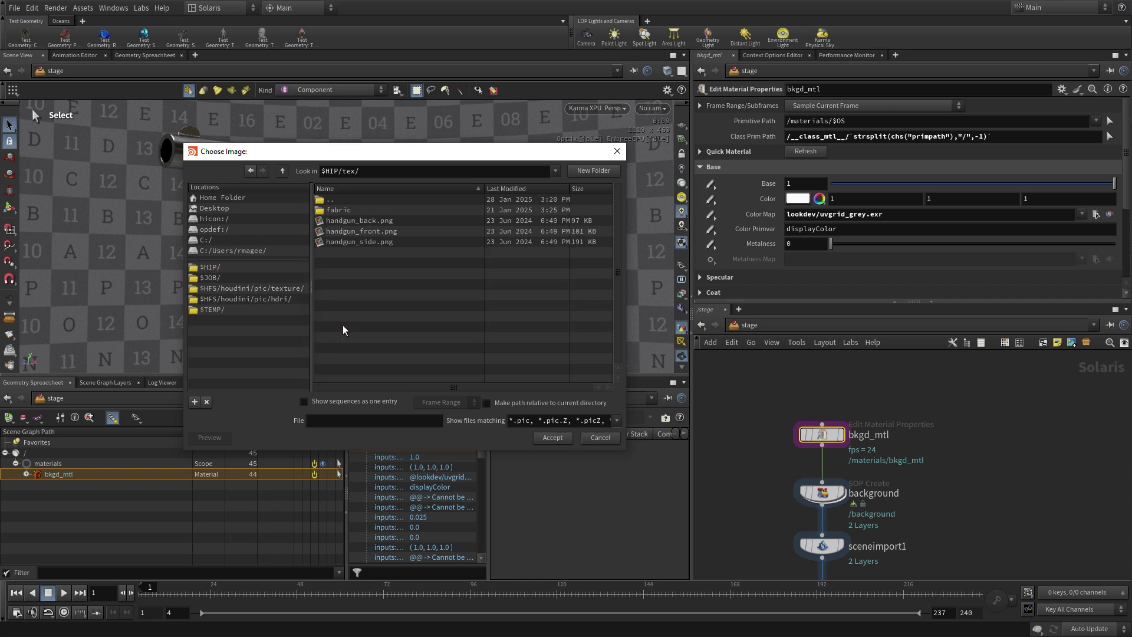
pyautogui.doubleClick(345, 213)
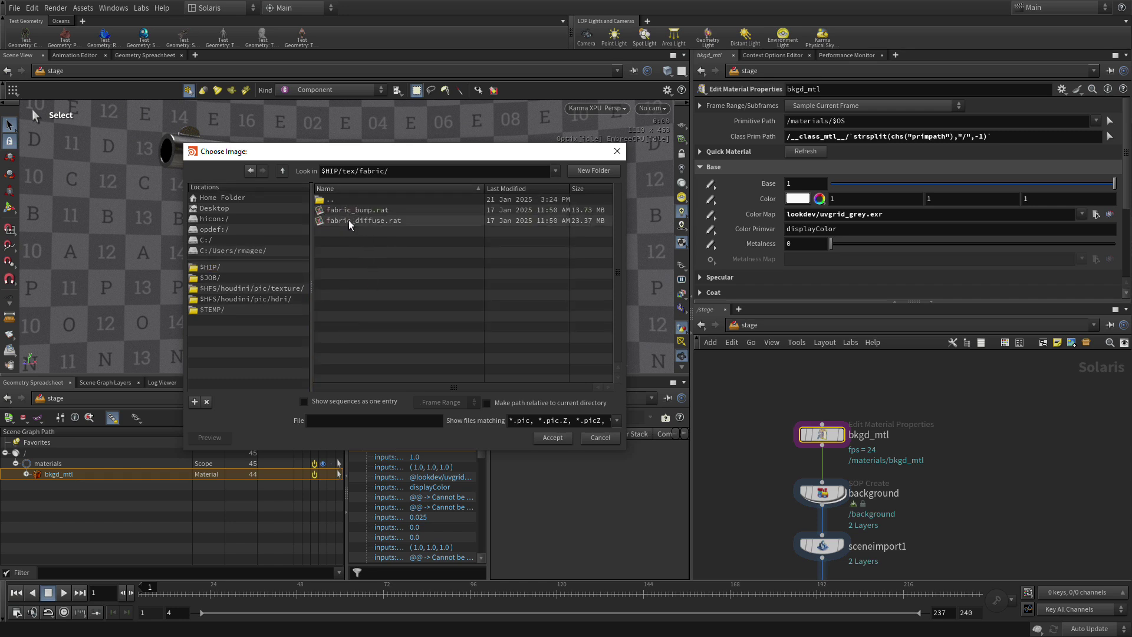
pyautogui.click(350, 222)
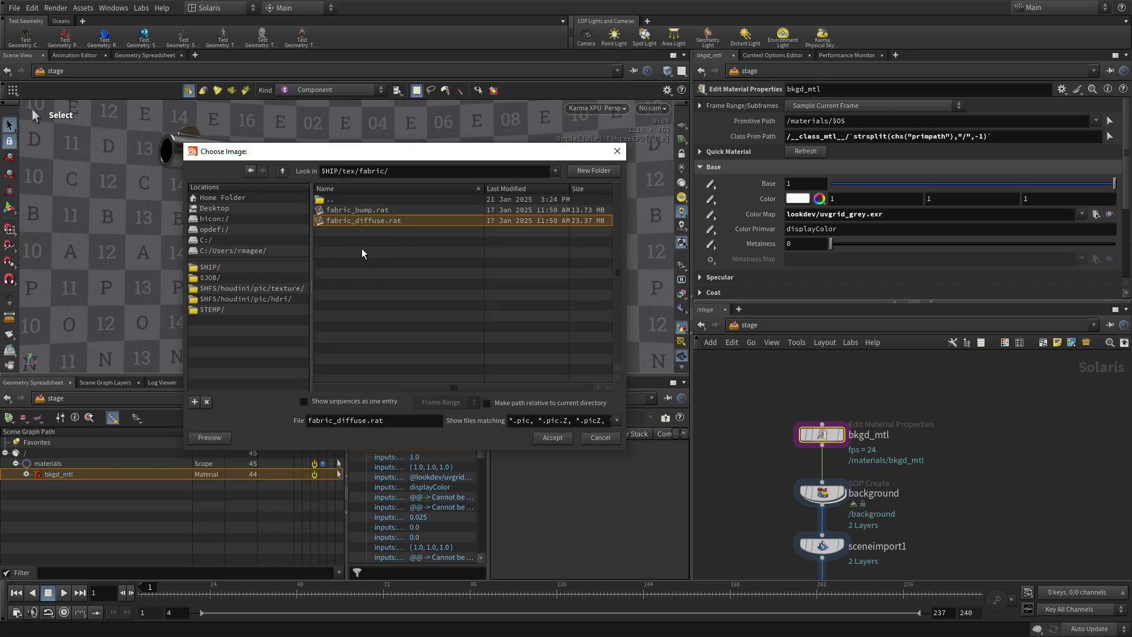
pyautogui.click(550, 440)
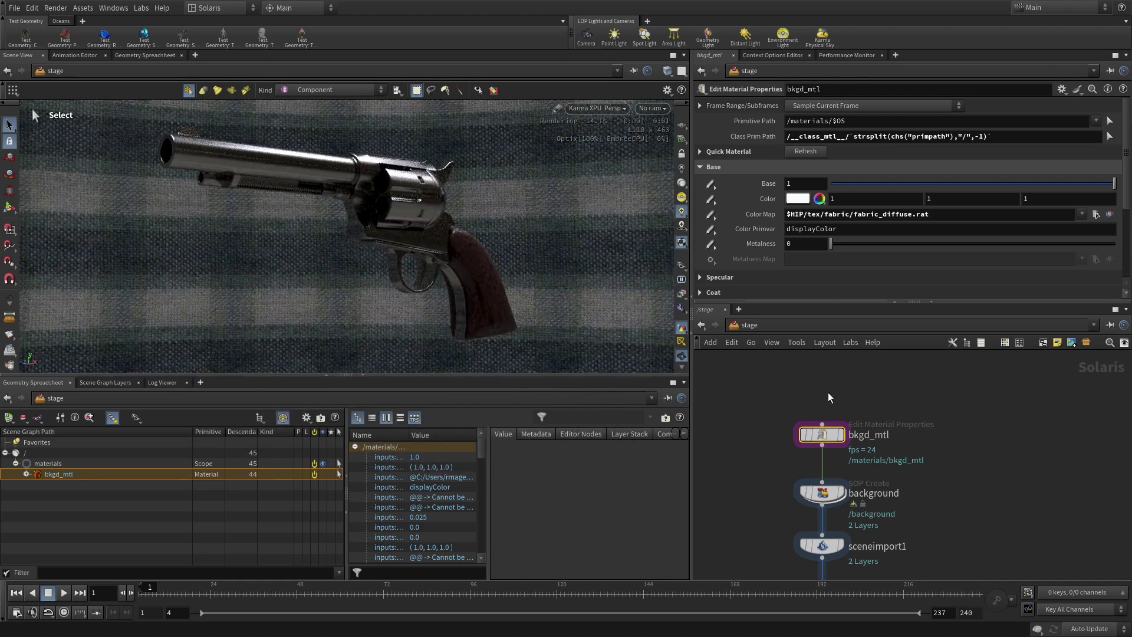
# - Enable the Bump Height Map and load fabric_bump.rat from the same fabric folder
pyautogui.scroll(-5, 986, 246)
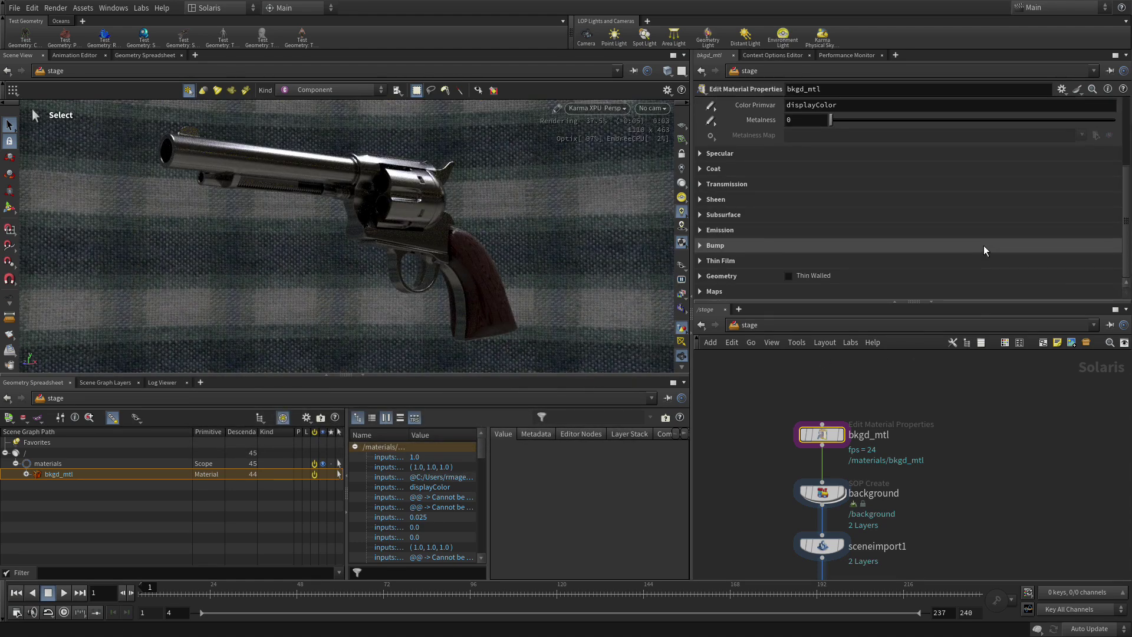
pyautogui.click(700, 244)
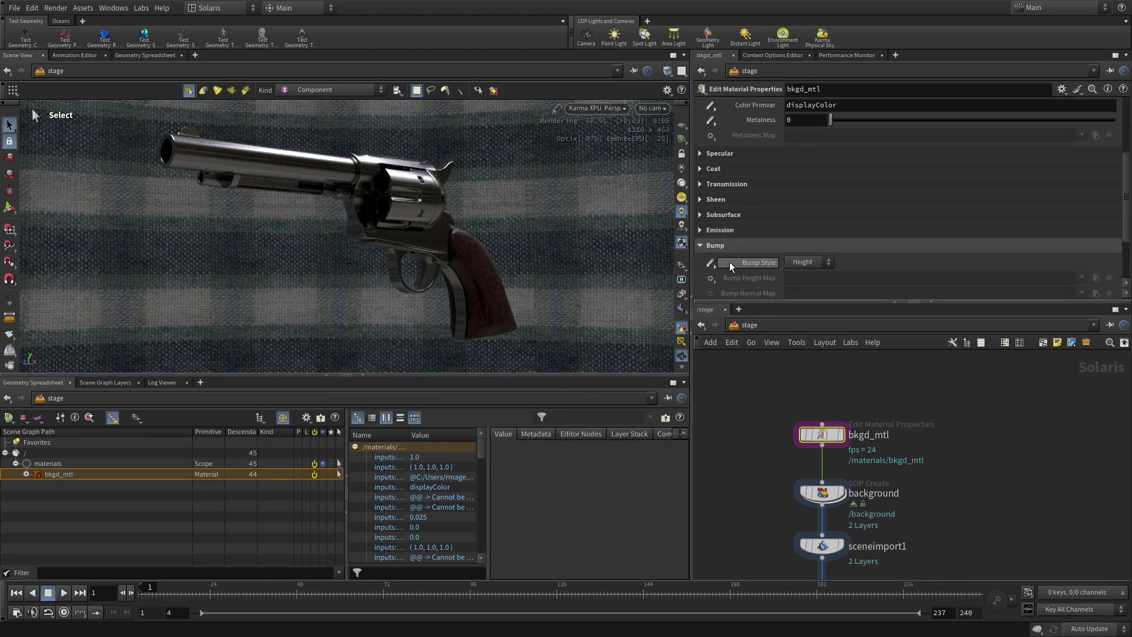
pyautogui.click(718, 282)
pyautogui.click(734, 288)
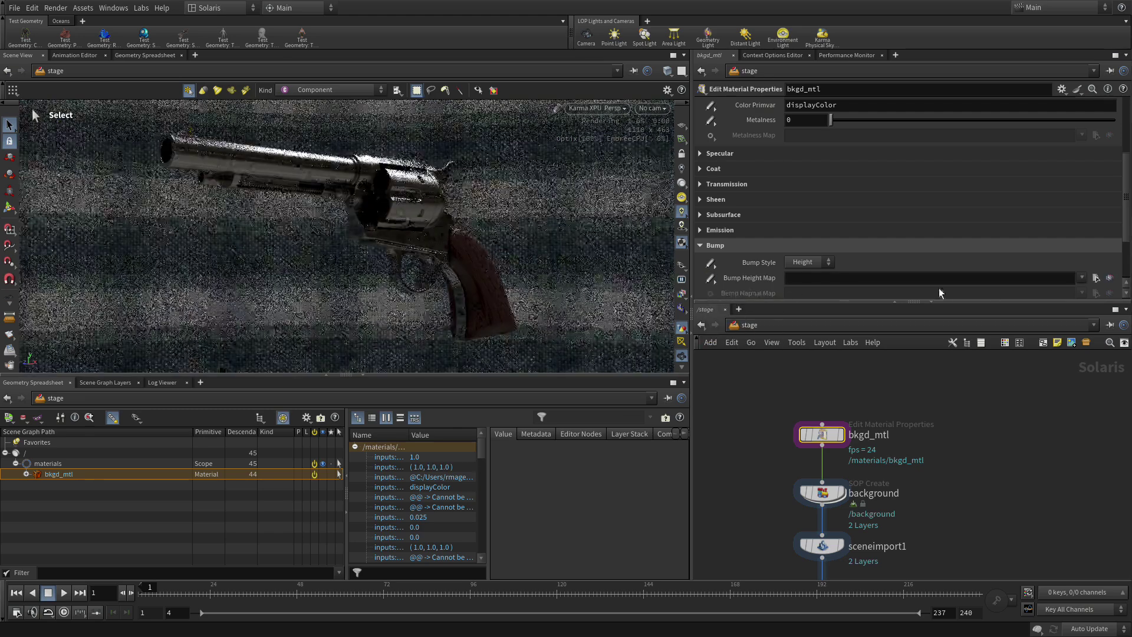
pyautogui.click(1095, 278)
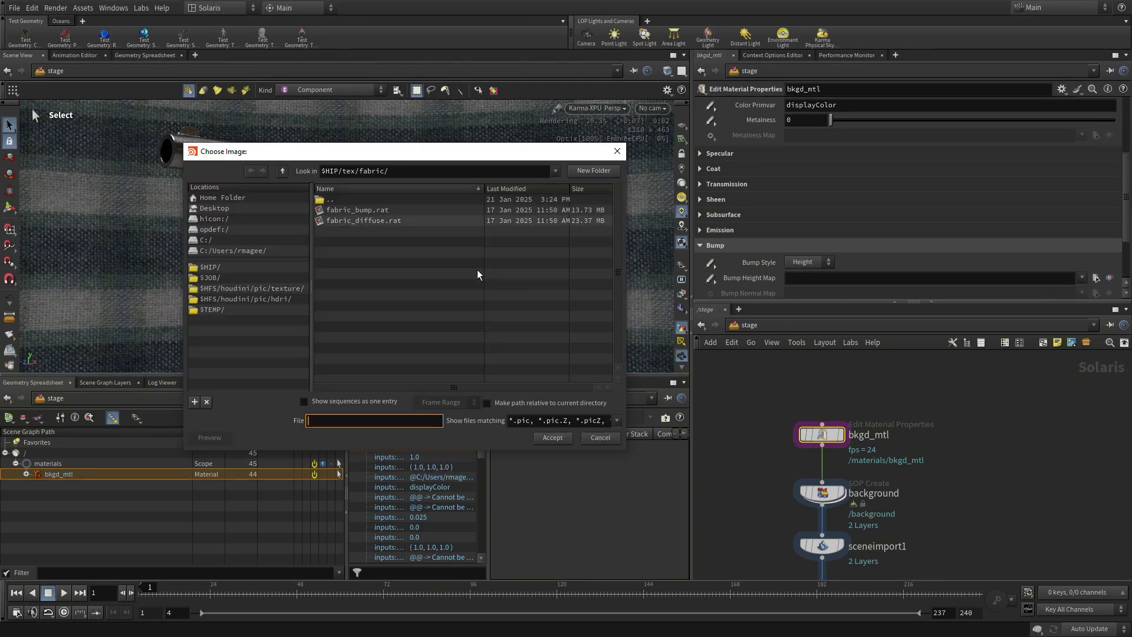
pyautogui.click(367, 213)
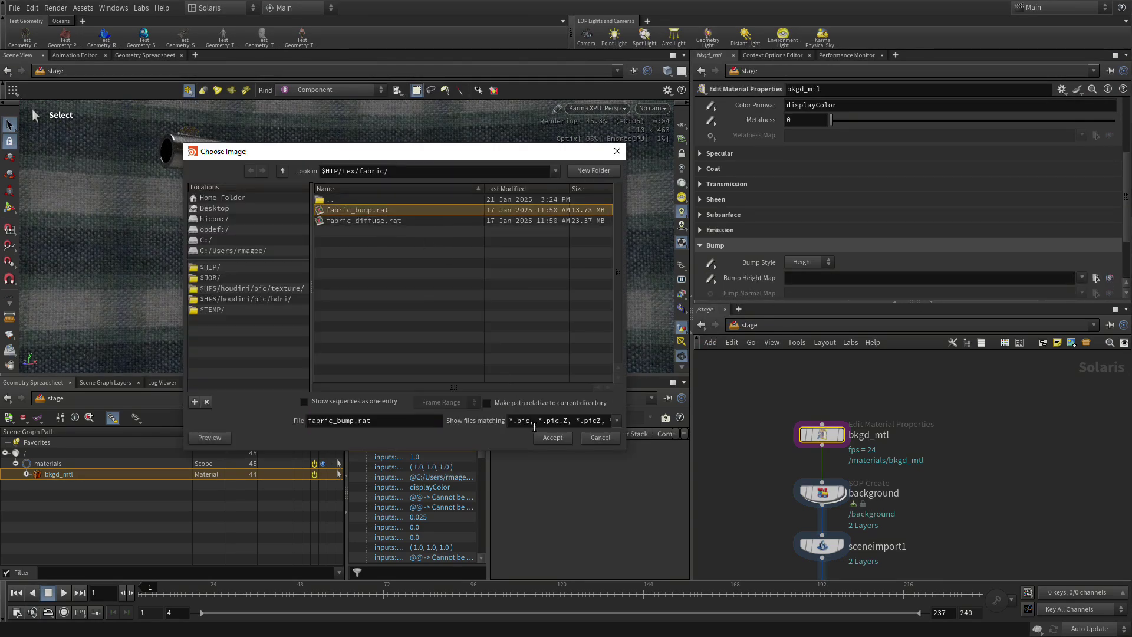
pyautogui.click(546, 438)
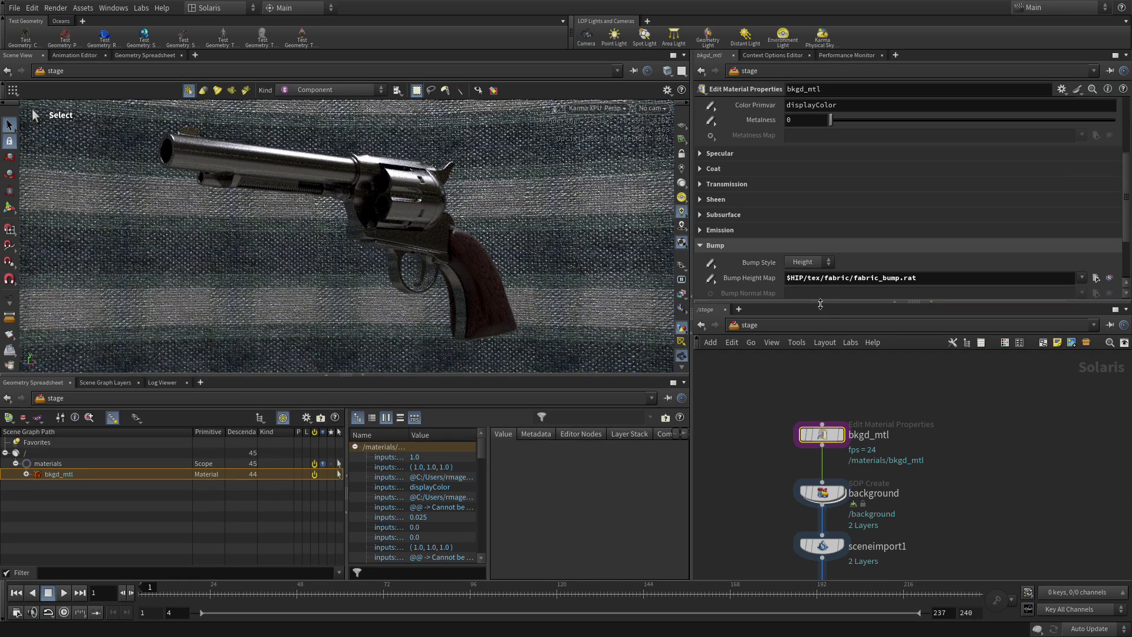
# - Create camera1 from the current view and dolly it closer to the revolver
pyautogui.click(652, 109)
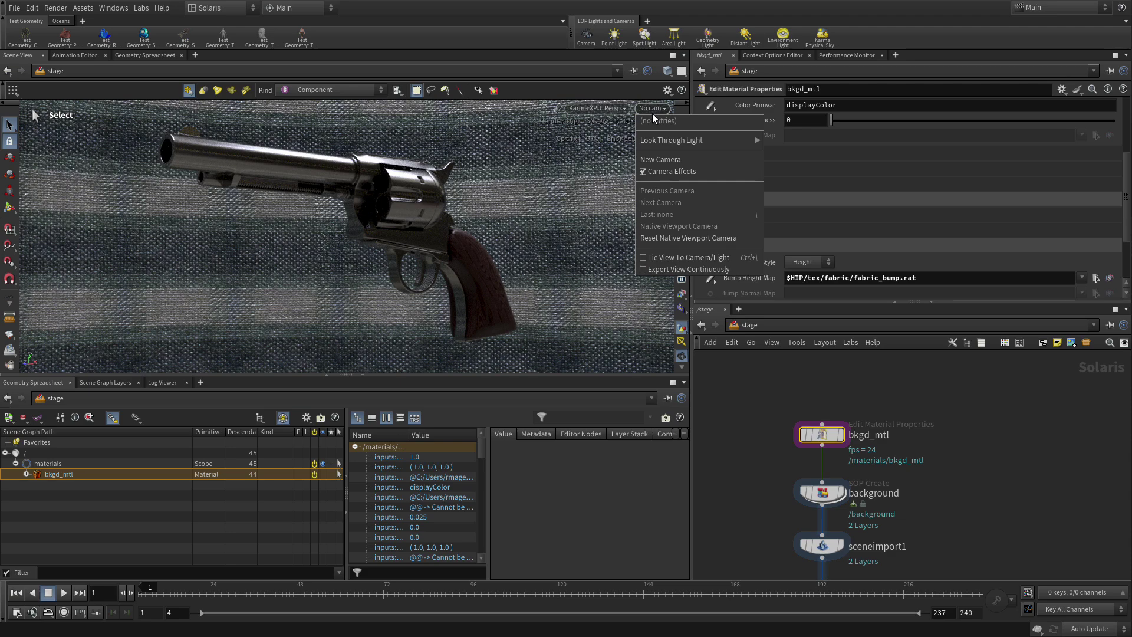
pyautogui.click(663, 159)
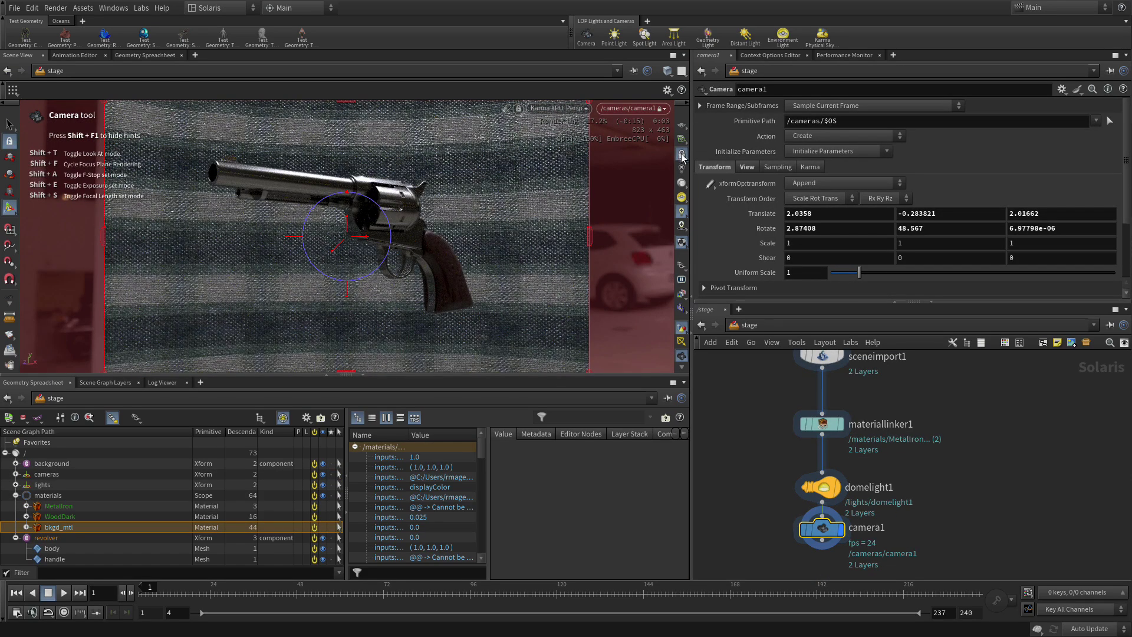
pyautogui.press('Escape')
pyautogui.scroll(5, 405, 222)
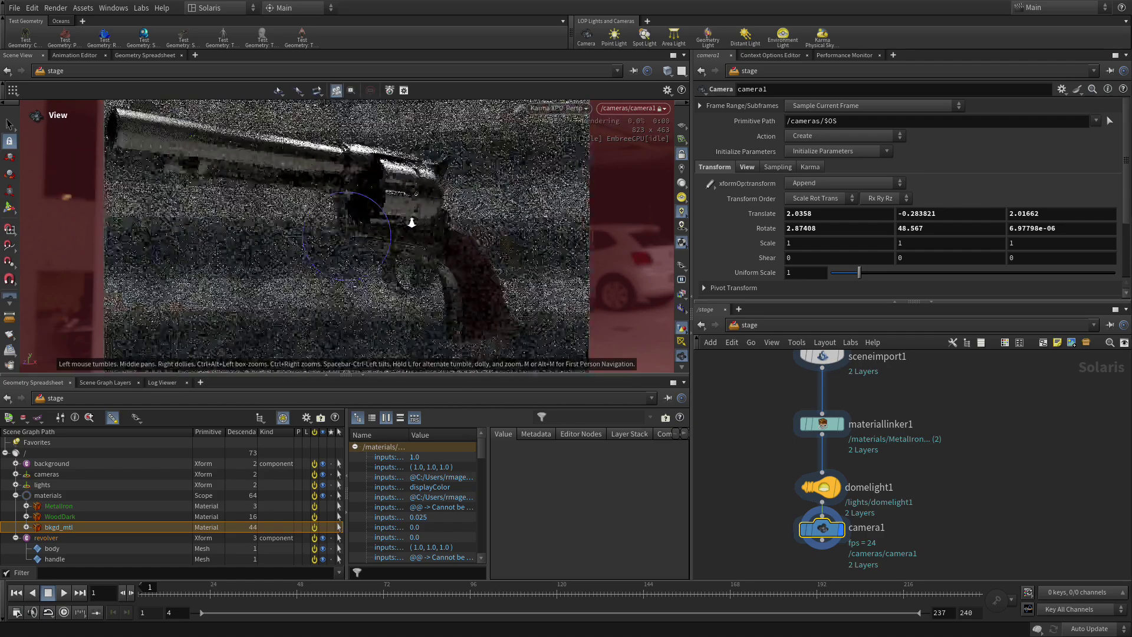
pyautogui.scroll(4, 405, 223)
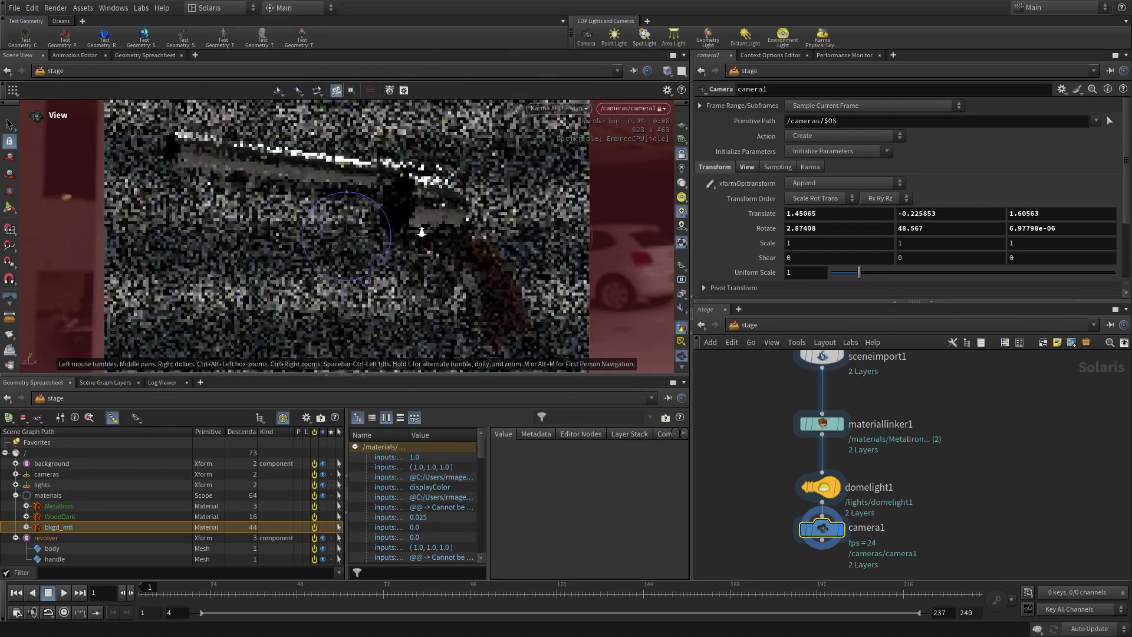
pyautogui.scroll(1, 425, 233)
pyautogui.press('Return')
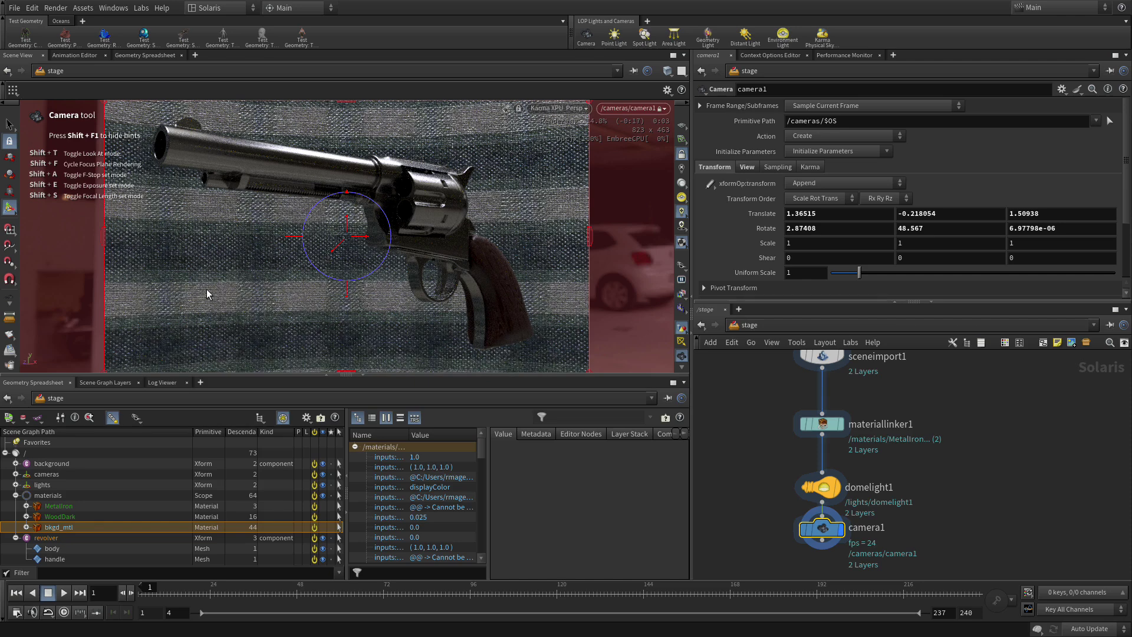
# - Hide the camera tool hints and pan the node network to make room below camera1
pyautogui.hotkey('shift', 'F1')
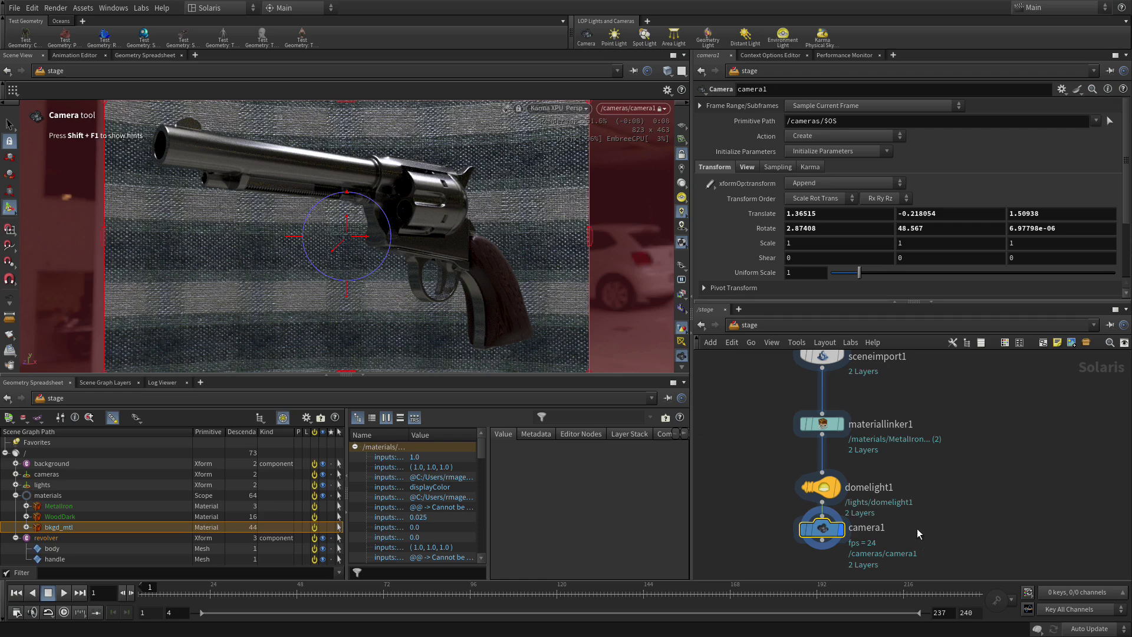
pyautogui.moveTo(918, 527); pyautogui.dragTo(929, 444, button='middle')
pyautogui.press('Tab')
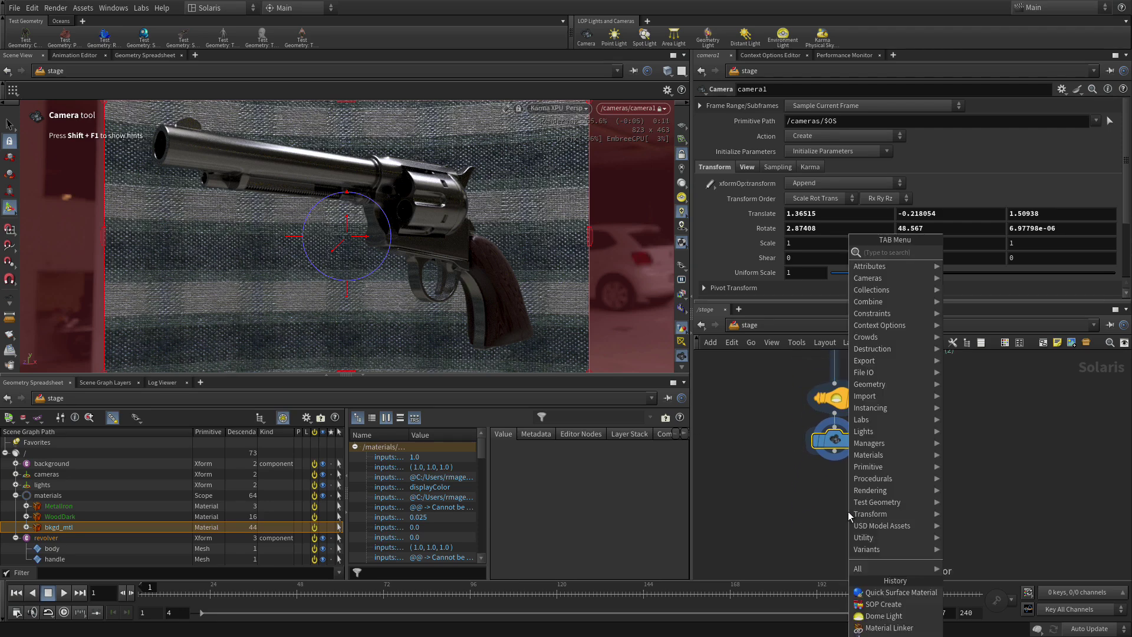
pyautogui.press('Escape')
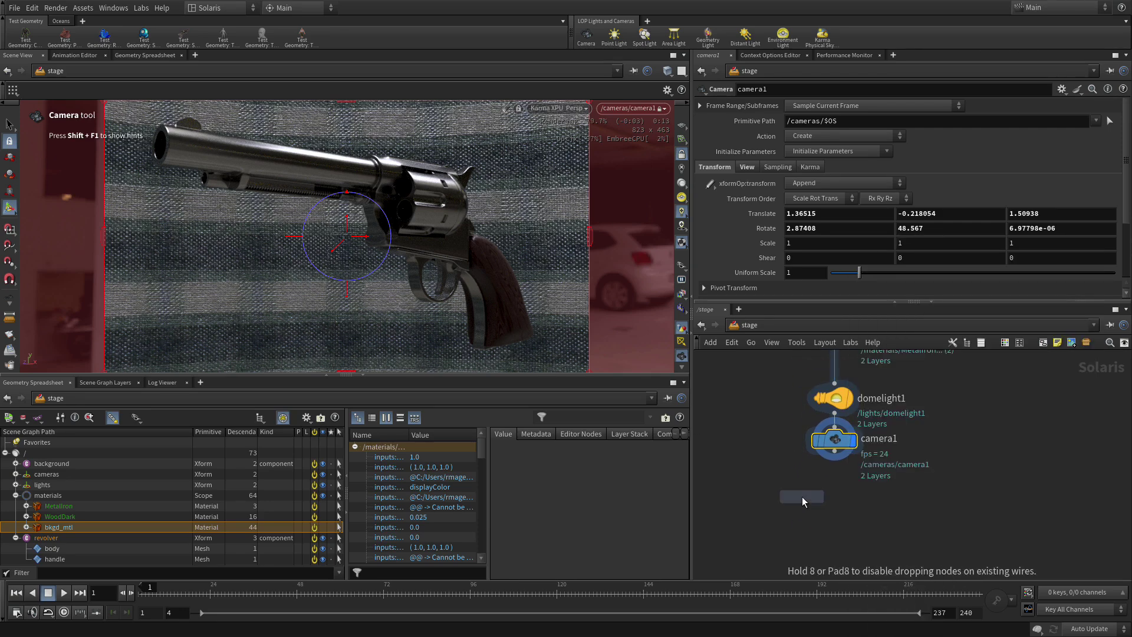
# - Place the Karma render nodes below camera1 and set karmarendersettings to the XPU engine
pyautogui.click(836, 500)
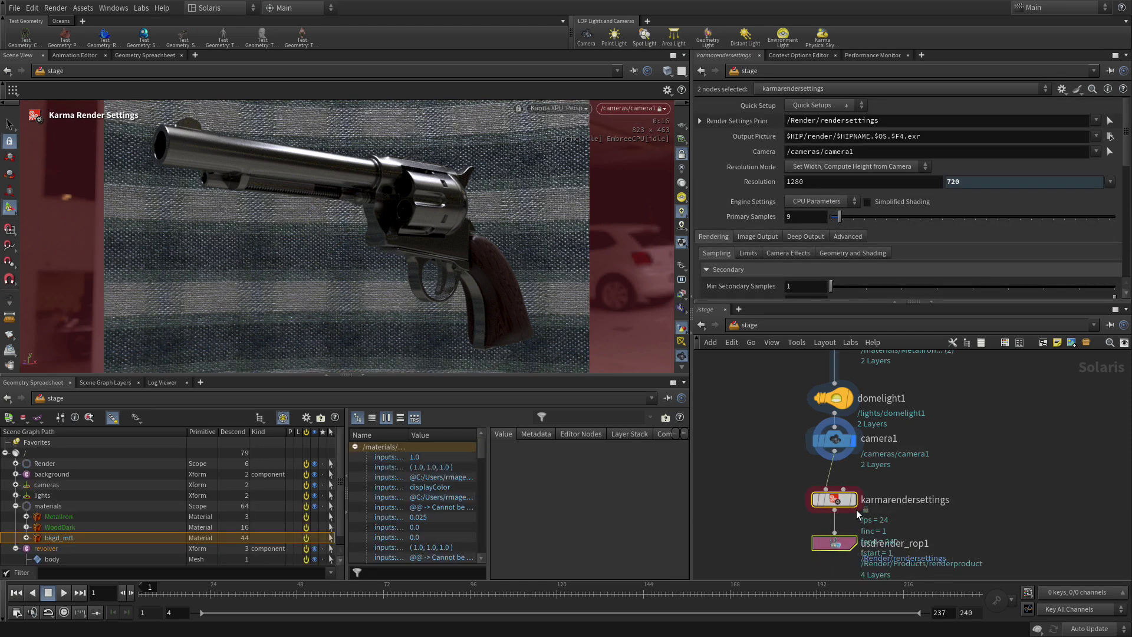
pyautogui.click(849, 505)
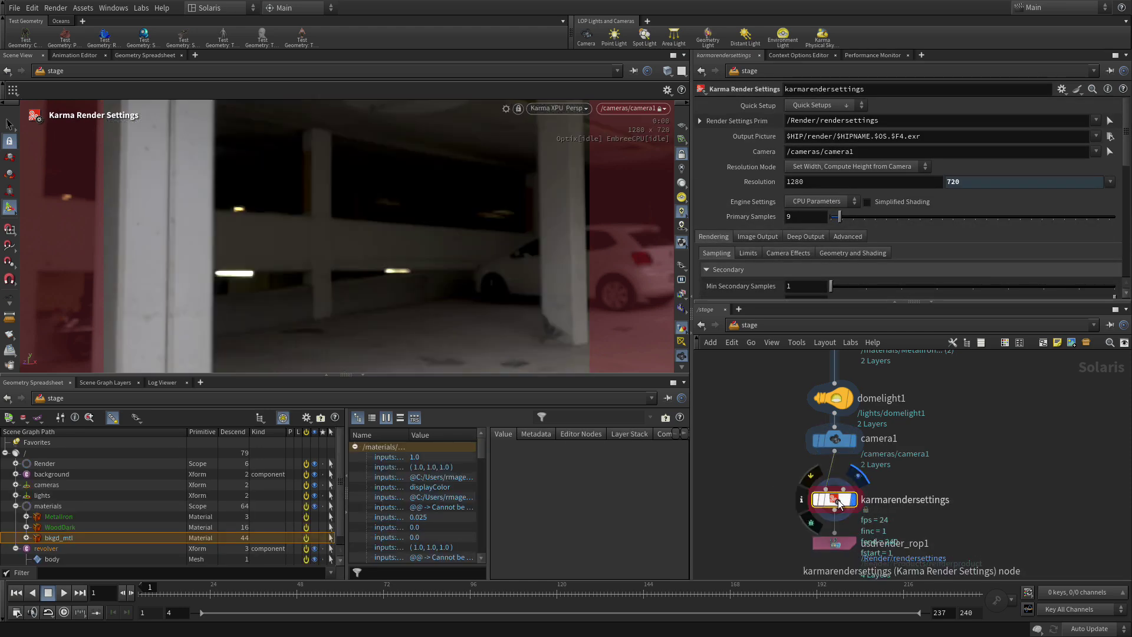
pyautogui.click(820, 201)
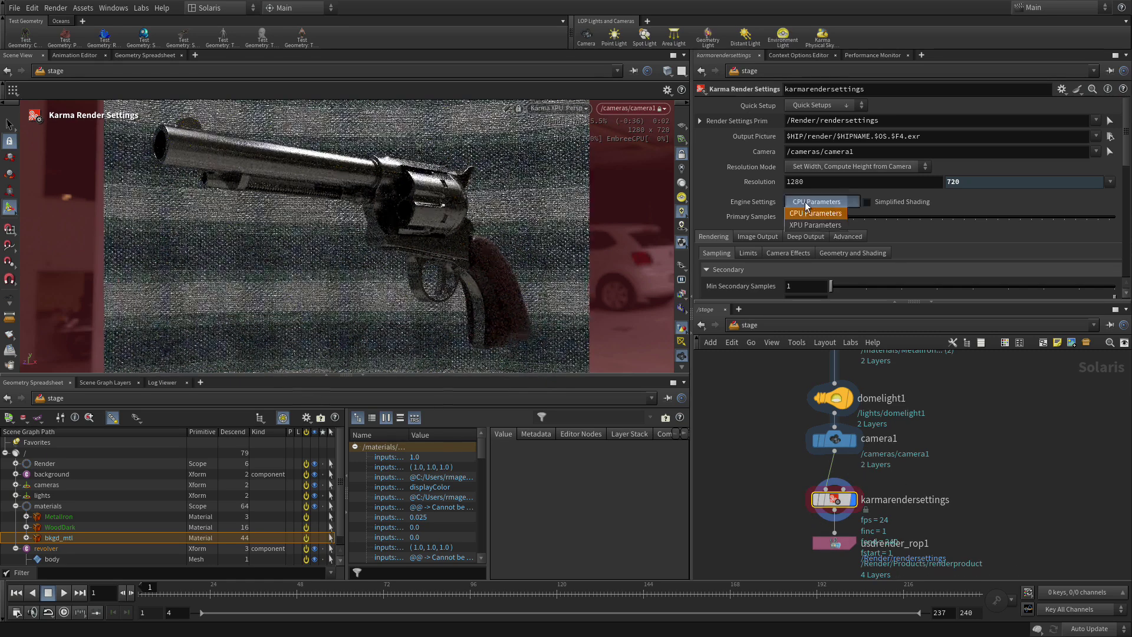
pyautogui.click(806, 225)
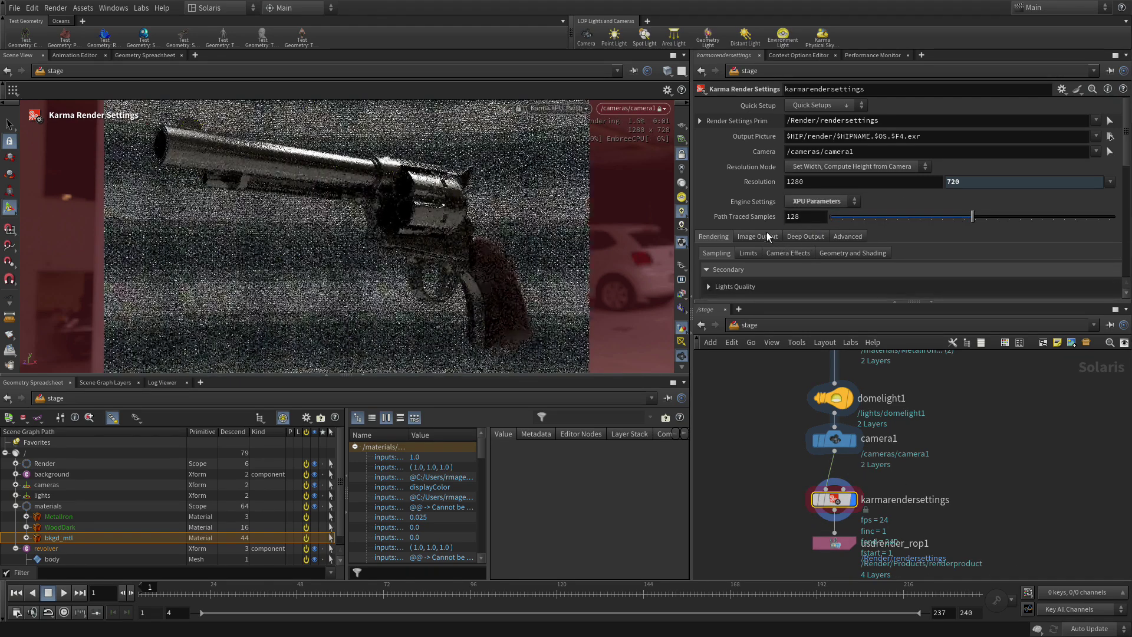
# - Set the Image Output filter denoiser to the nVidia Optix Denoiser
pyautogui.click(766, 232)
pyautogui.scroll(-3, 766, 231)
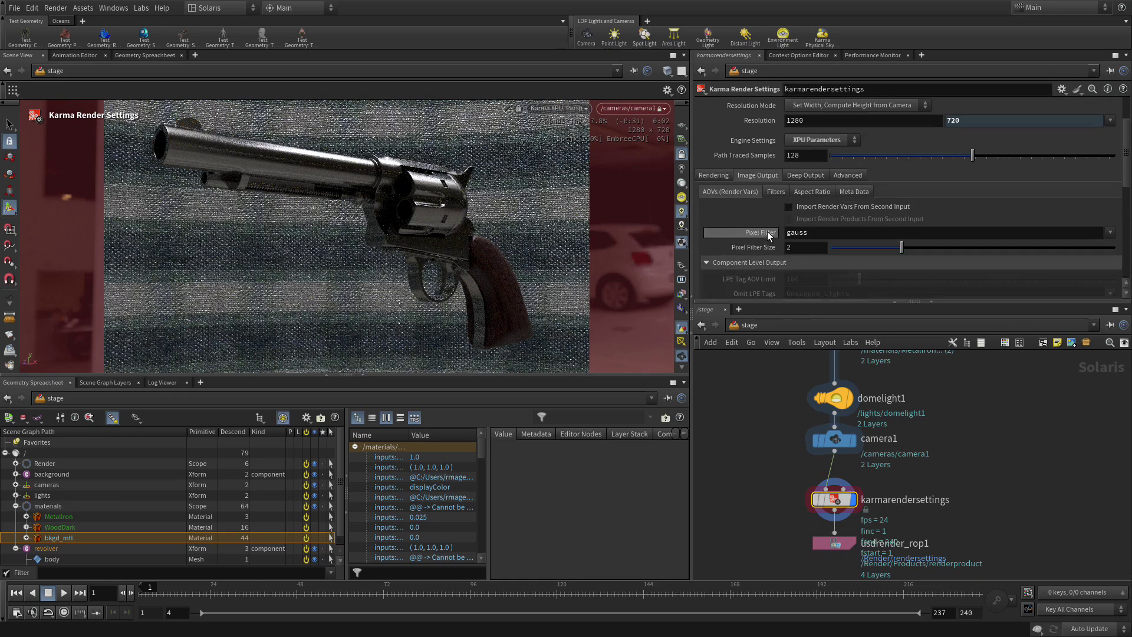
pyautogui.click(774, 192)
pyautogui.click(813, 225)
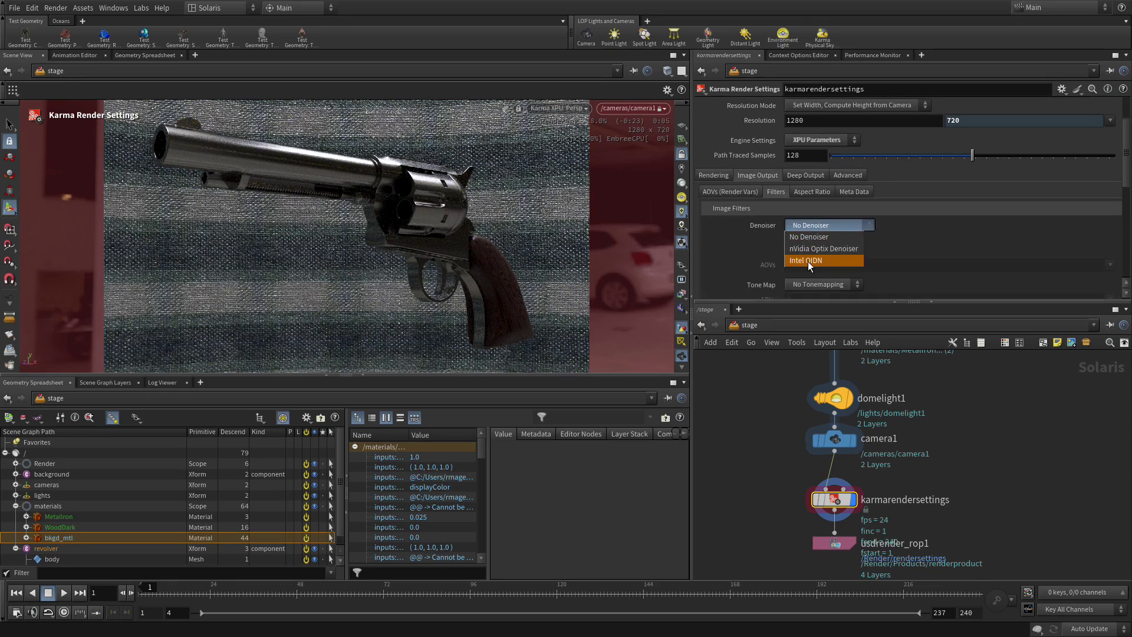
pyautogui.click(809, 250)
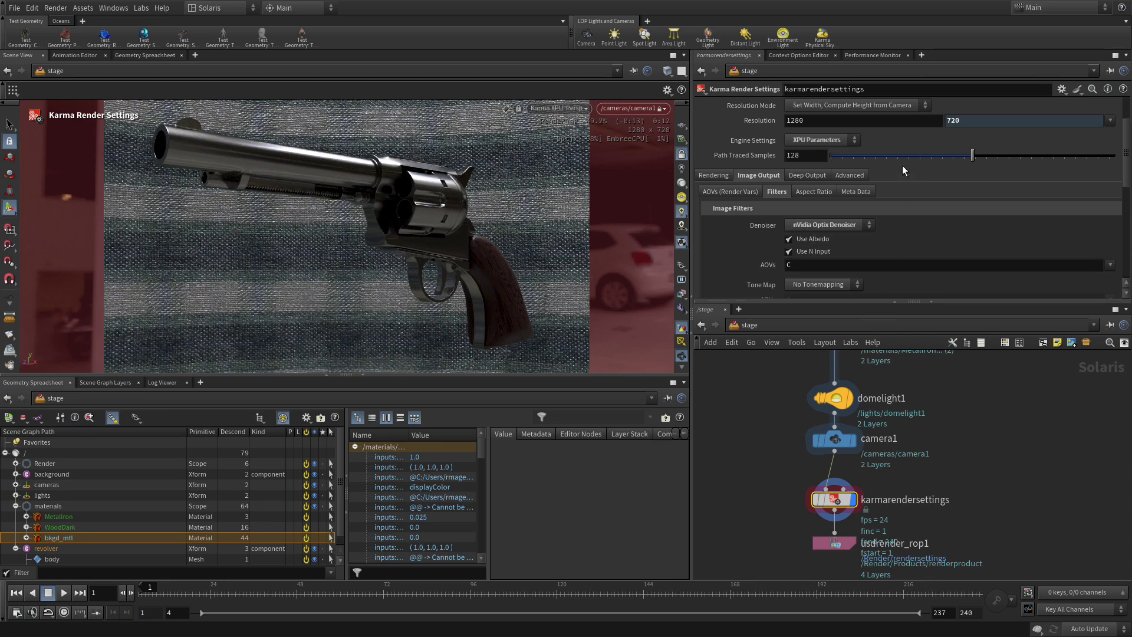
pyautogui.scroll(3, 902, 170)
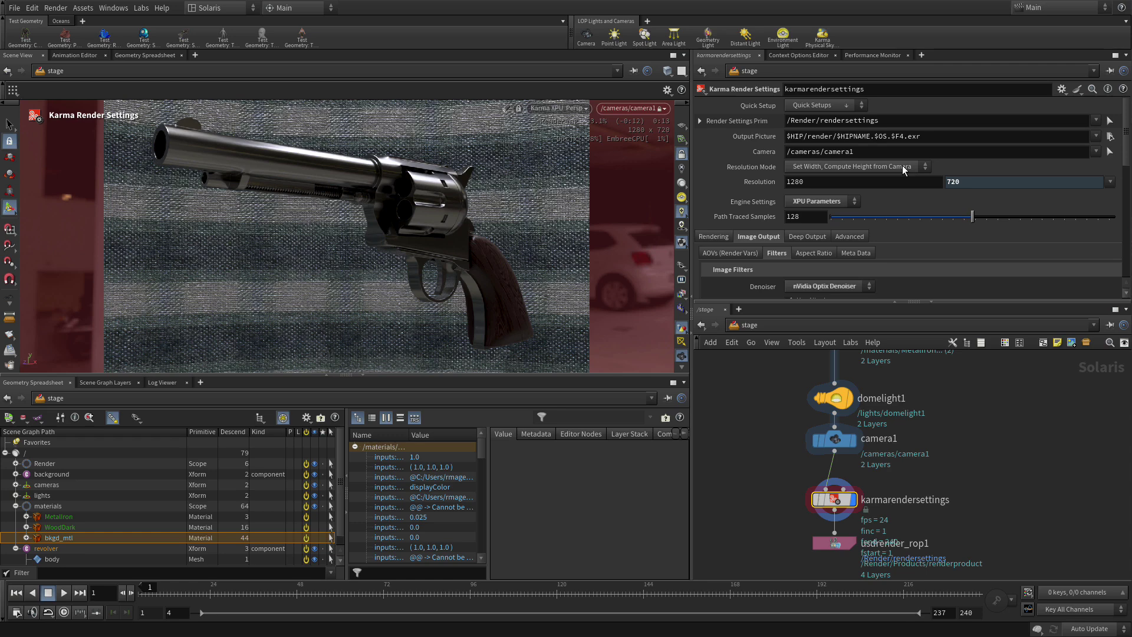
# - Render usdrender_rop1 with Karma XPU to MPlay
pyautogui.click(840, 548)
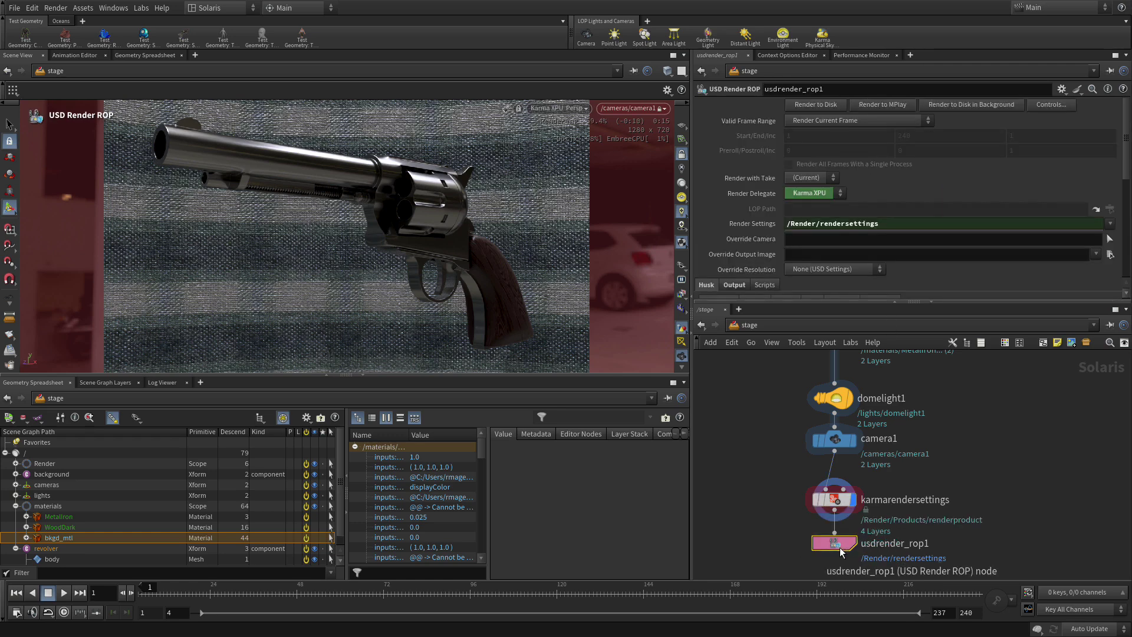
pyautogui.click(905, 109)
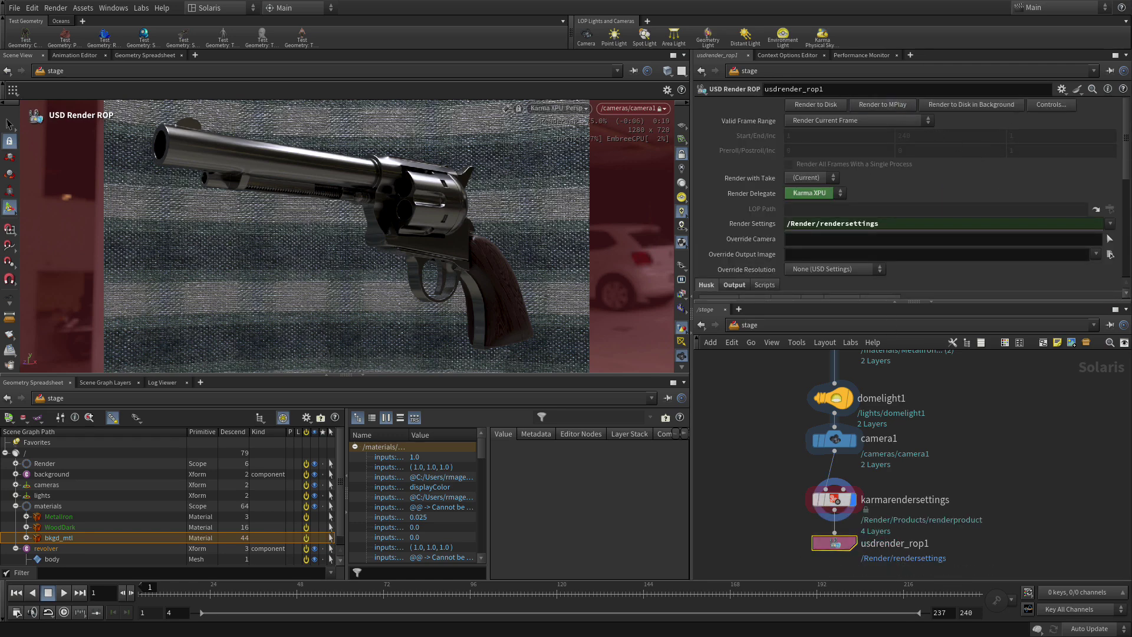